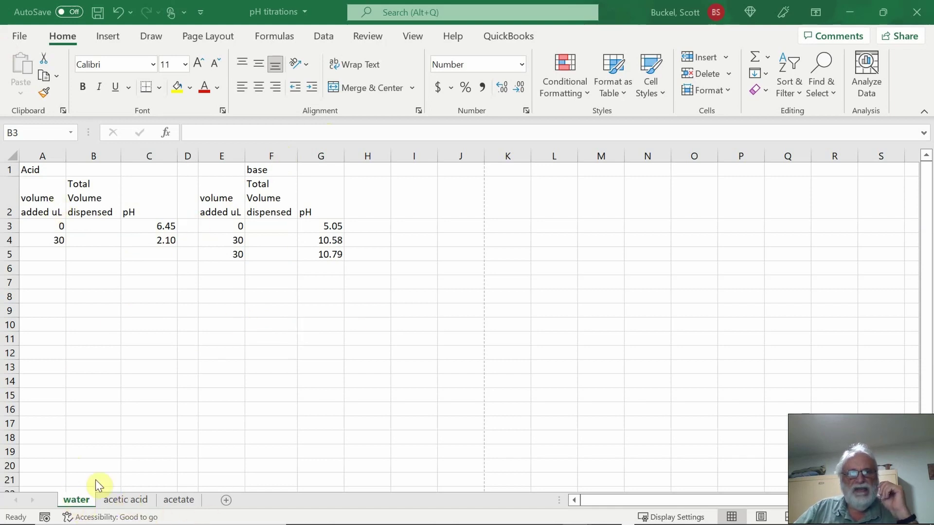
# On the acetate sheet, widen columns F and B so both 'Total Volume dispensed' headers fit
pyautogui.click(135, 505)
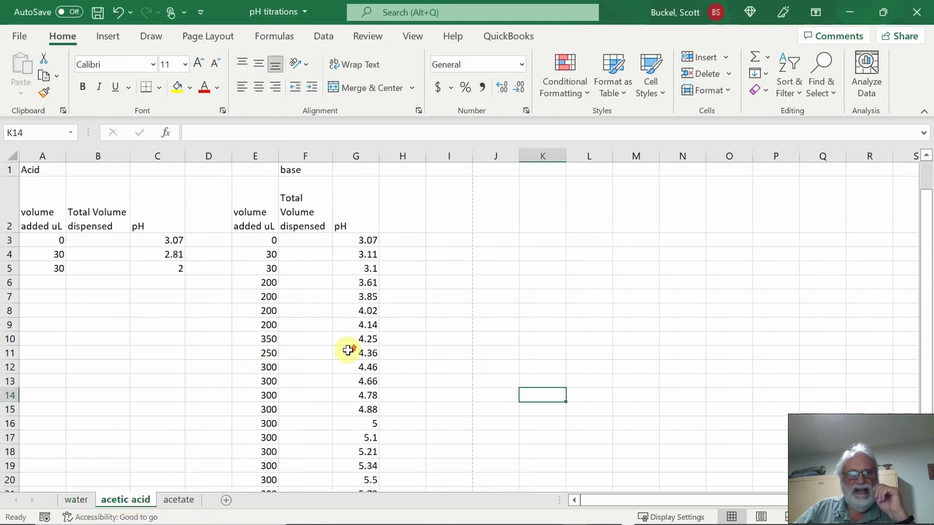
pyautogui.click(179, 500)
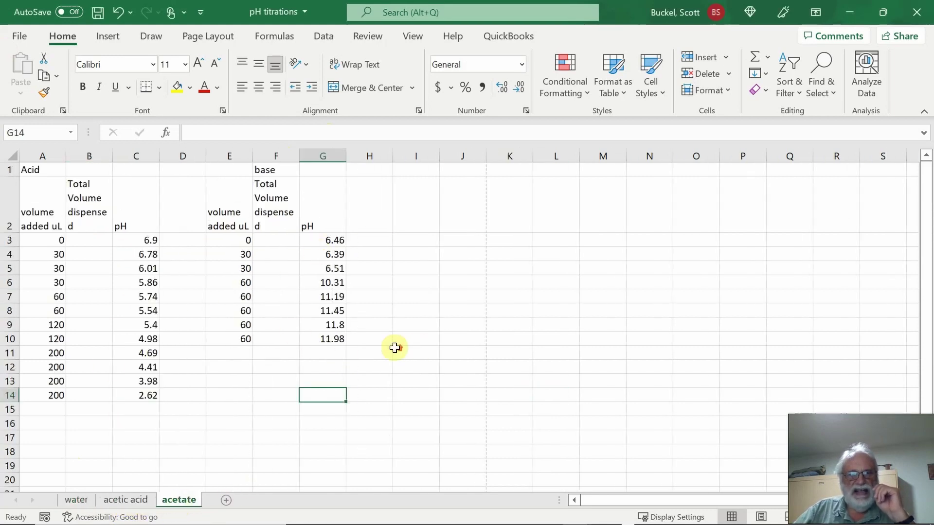
pyautogui.moveTo(299, 156); pyautogui.dragTo(312, 160)
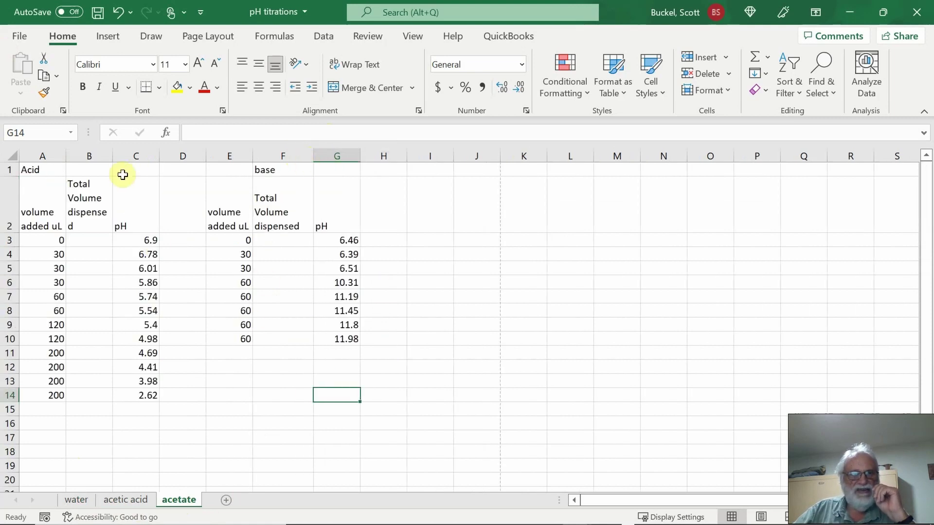
pyautogui.moveTo(110, 154); pyautogui.dragTo(120, 153)
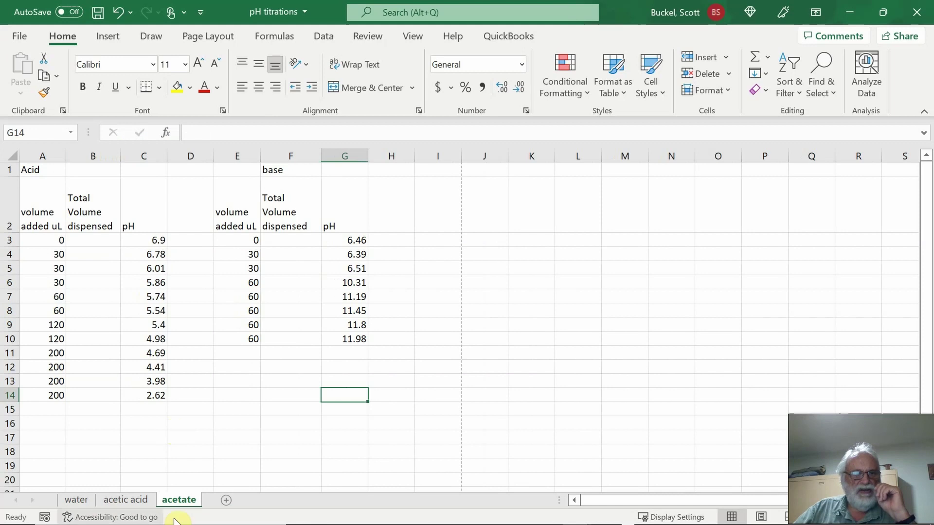
pyautogui.click(127, 500)
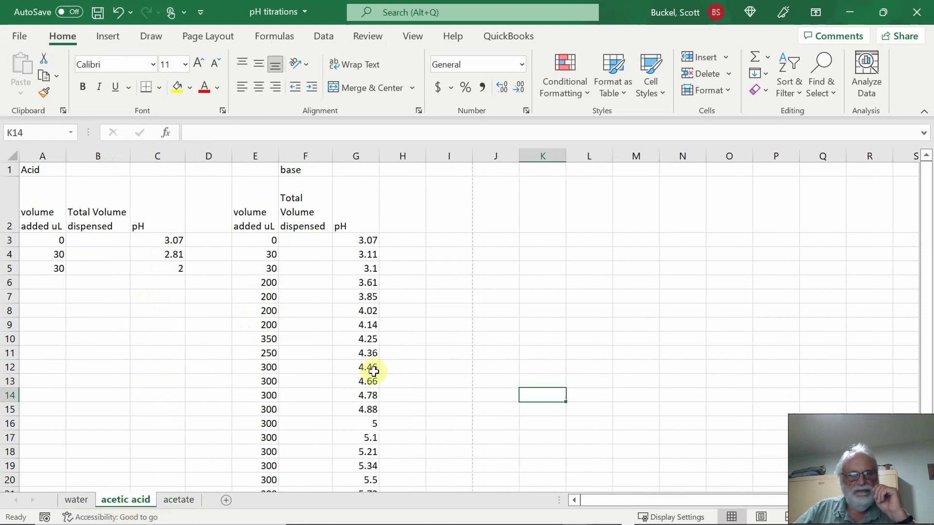
pyautogui.click(187, 500)
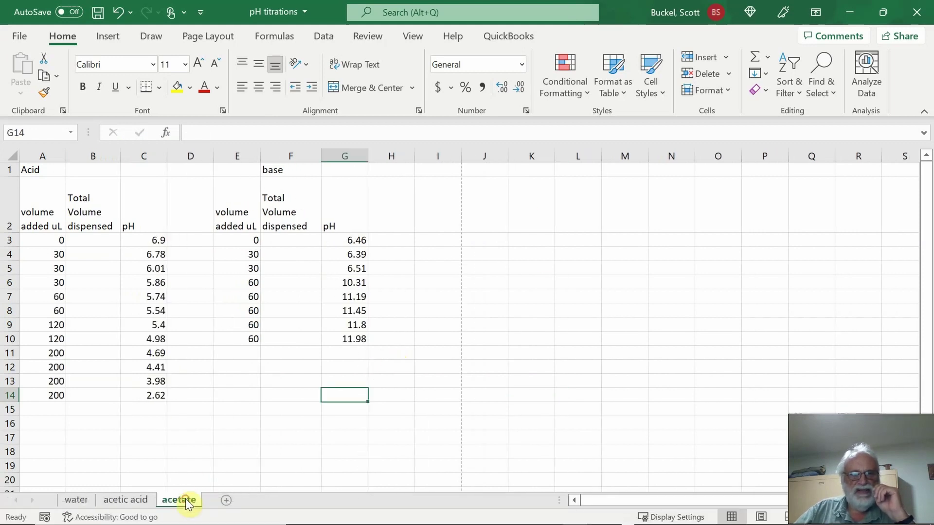
pyautogui.click(285, 240)
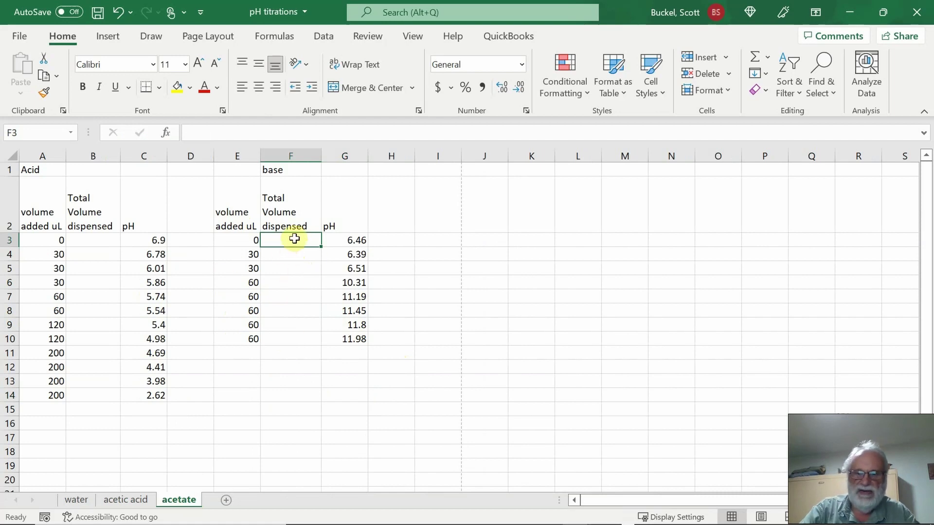
# Enter =E3 in F3 and =F3+E4 in F4, then fill F4 down to F10
pyautogui.write('=')
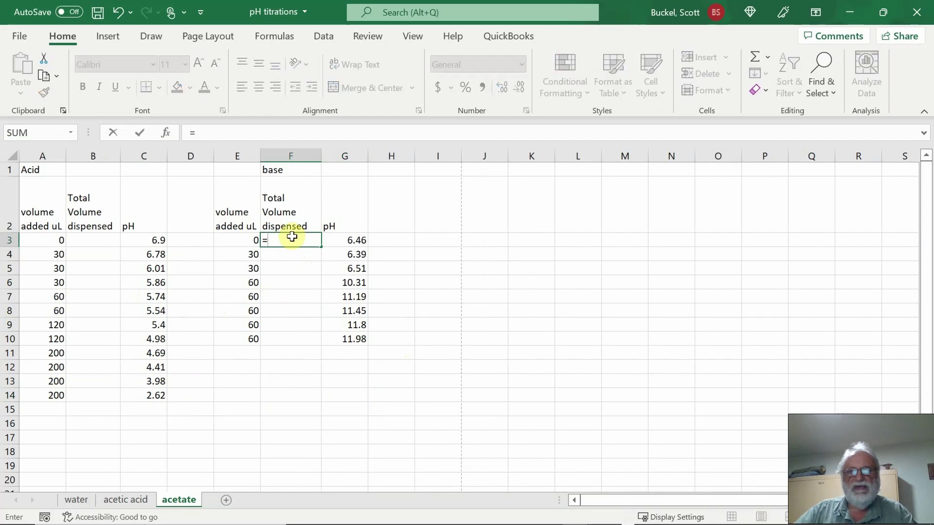
pyautogui.click(254, 242)
pyautogui.press('Return')
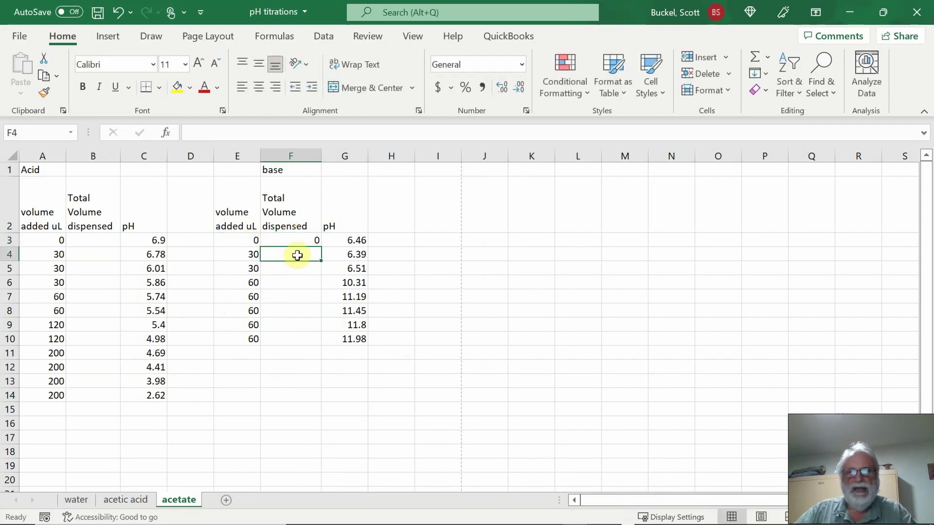
pyautogui.write('=')
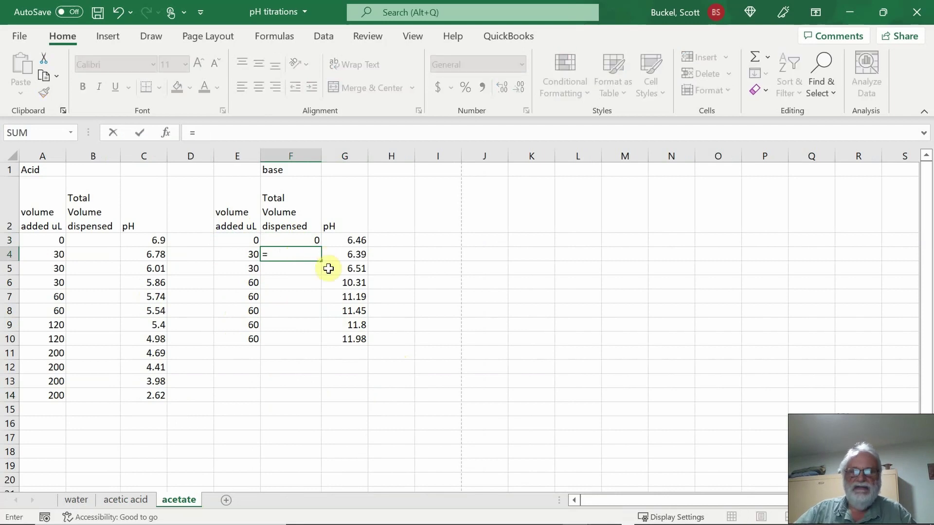
pyautogui.click(312, 240)
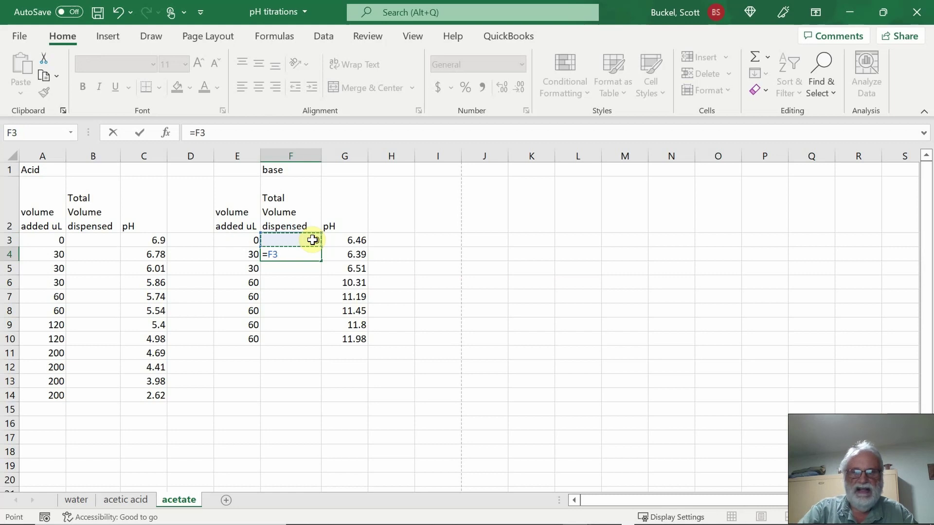
pyautogui.write('+')
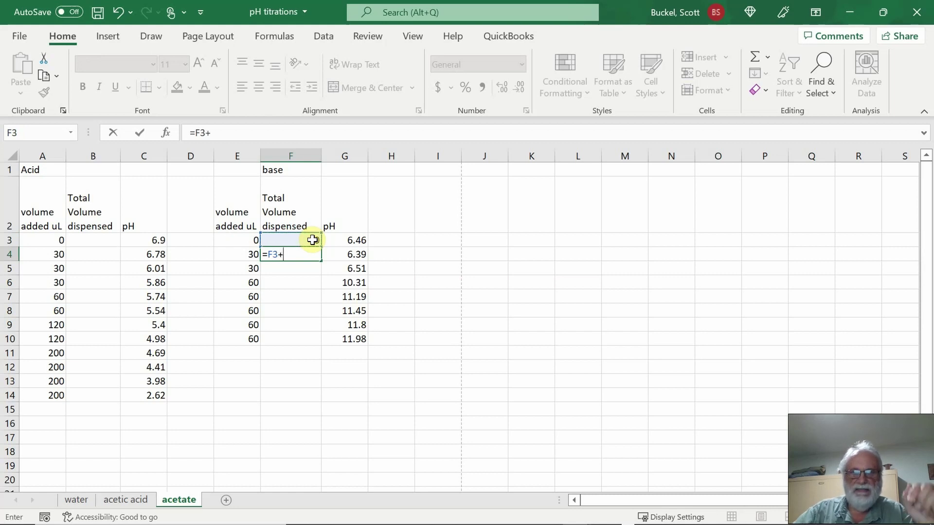
pyautogui.click(240, 252)
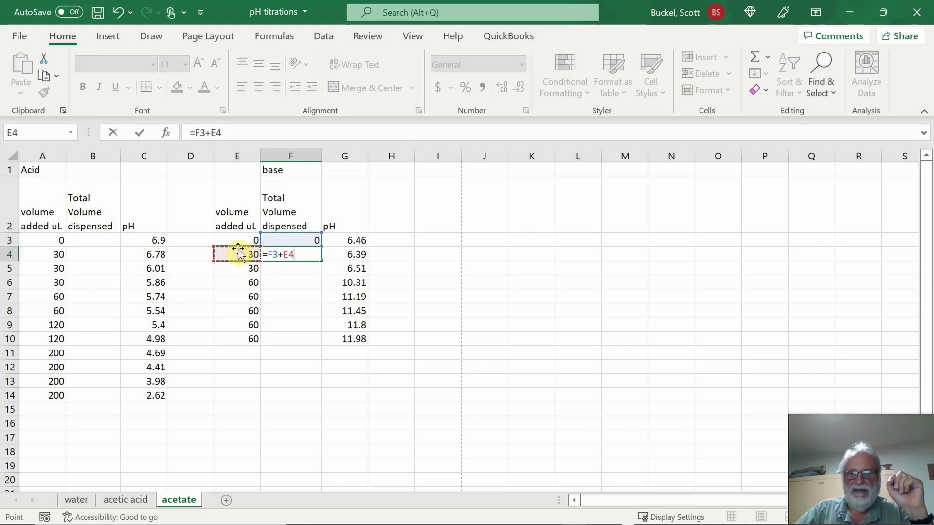
pyautogui.press('Return')
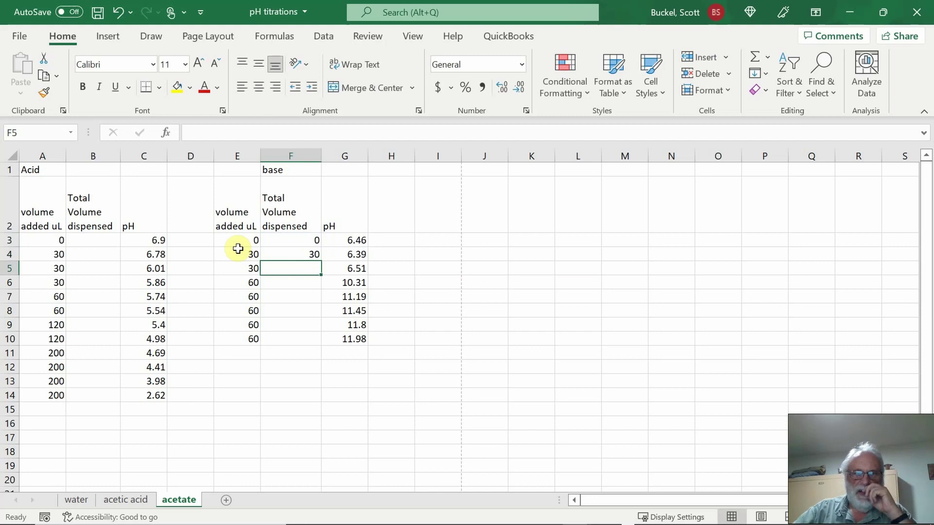
pyautogui.click(316, 255)
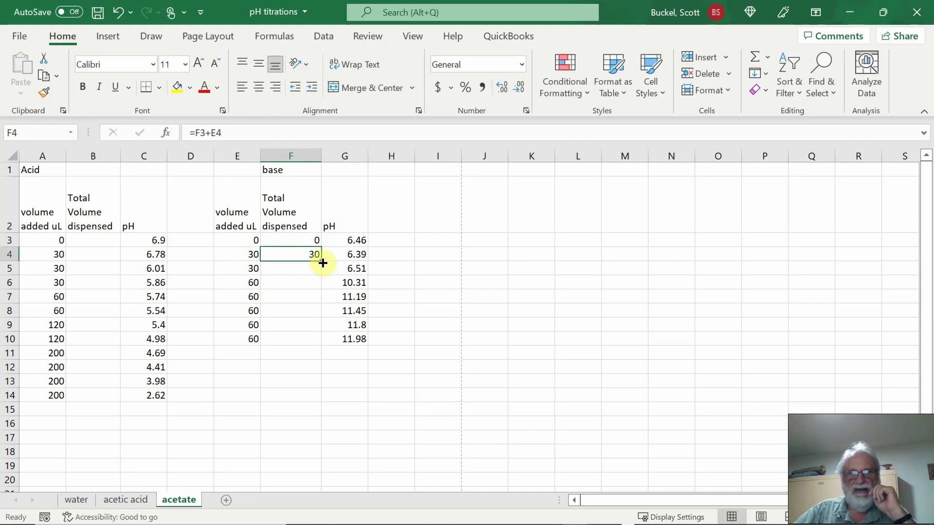
pyautogui.moveTo(323, 262); pyautogui.dragTo(324, 346)
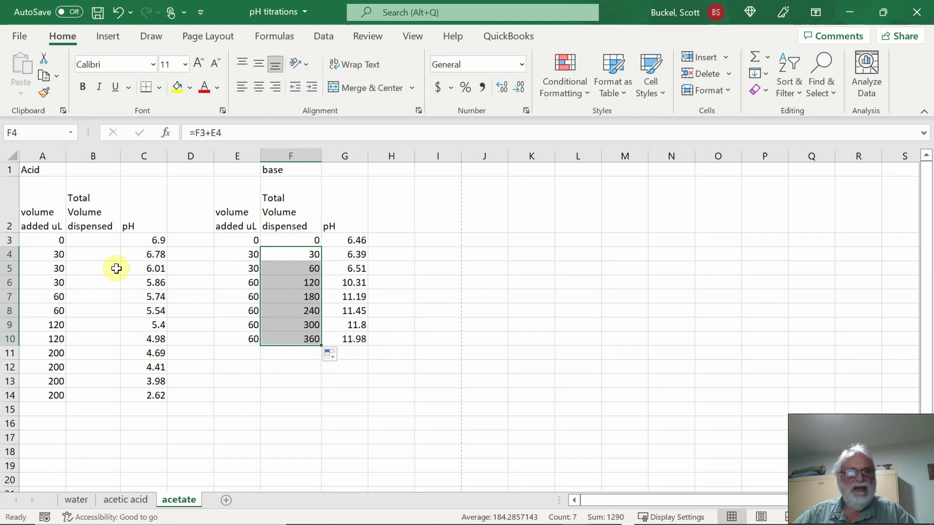
# Enter =A3 in B3 and =B3+A4 in B4, then fill B4 down to B14
pyautogui.click(93, 241)
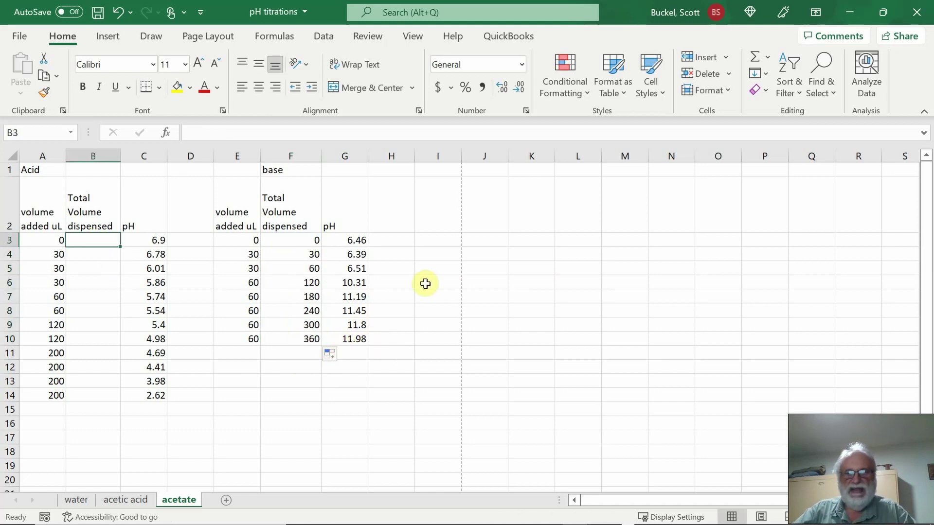
pyautogui.write('=')
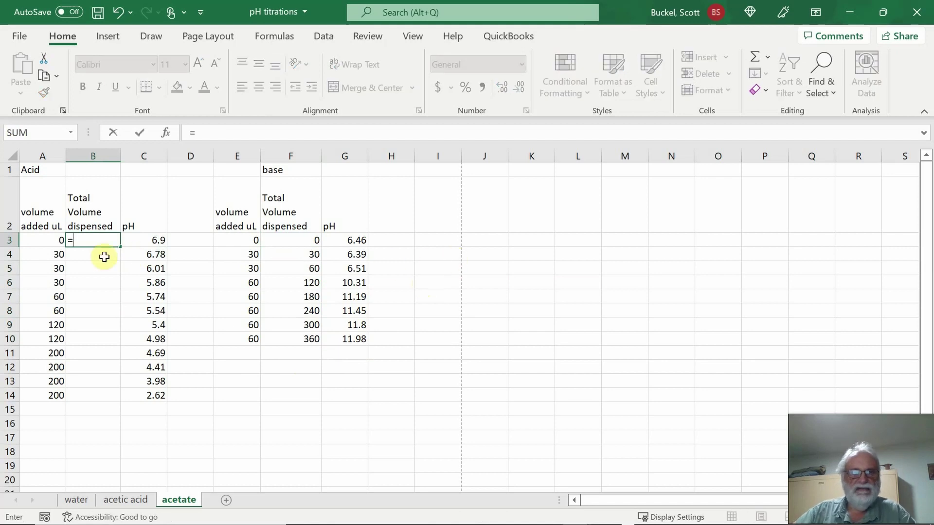
pyautogui.click(47, 242)
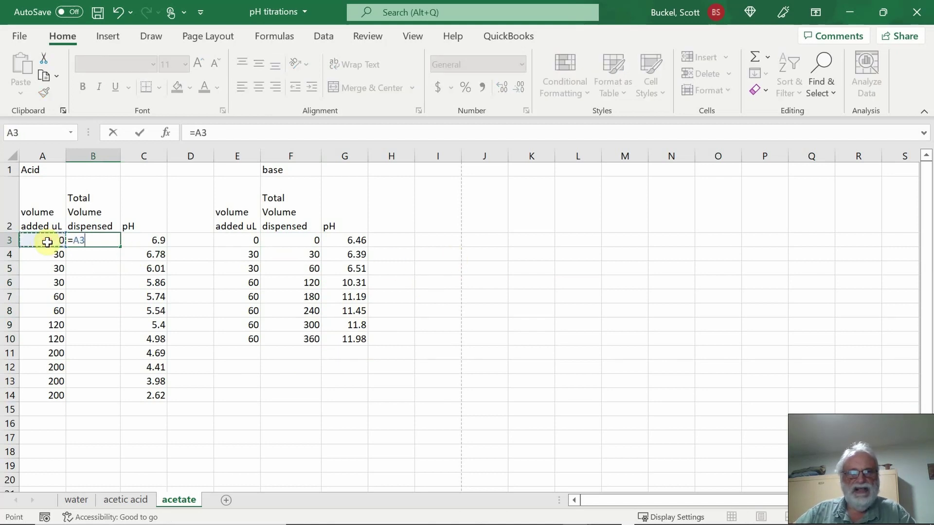
pyautogui.press('Return')
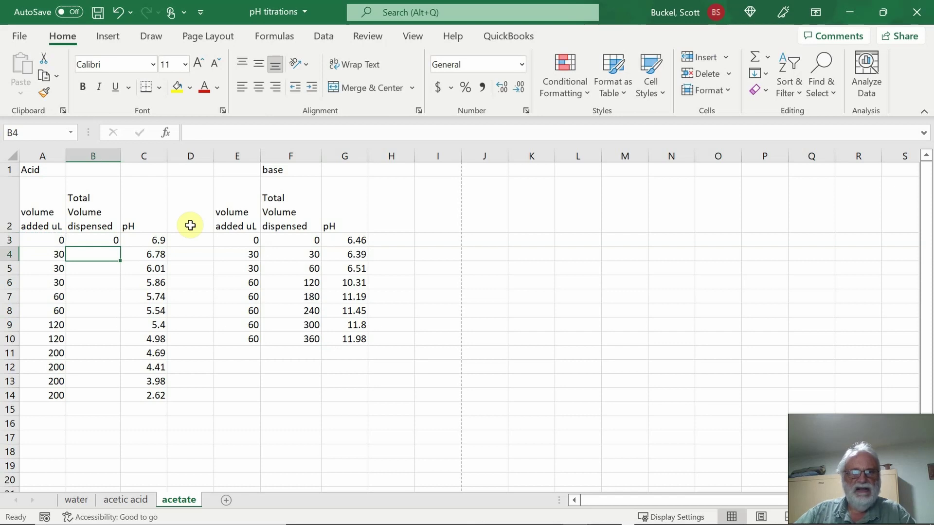
pyautogui.write('=')
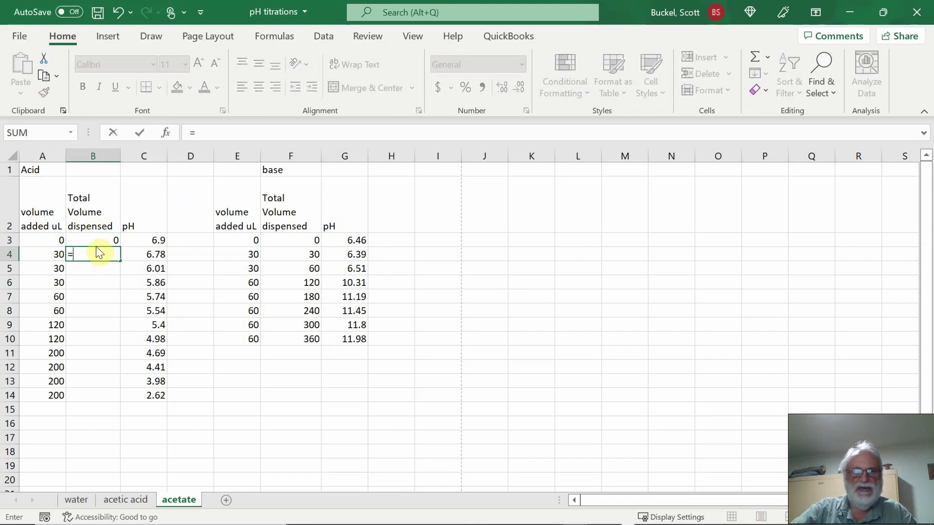
pyautogui.click(112, 240)
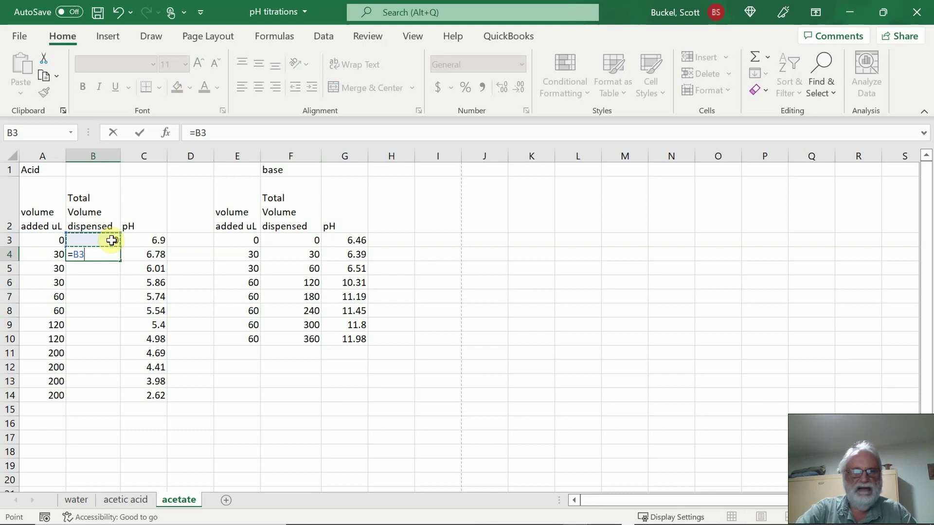
pyautogui.write('+')
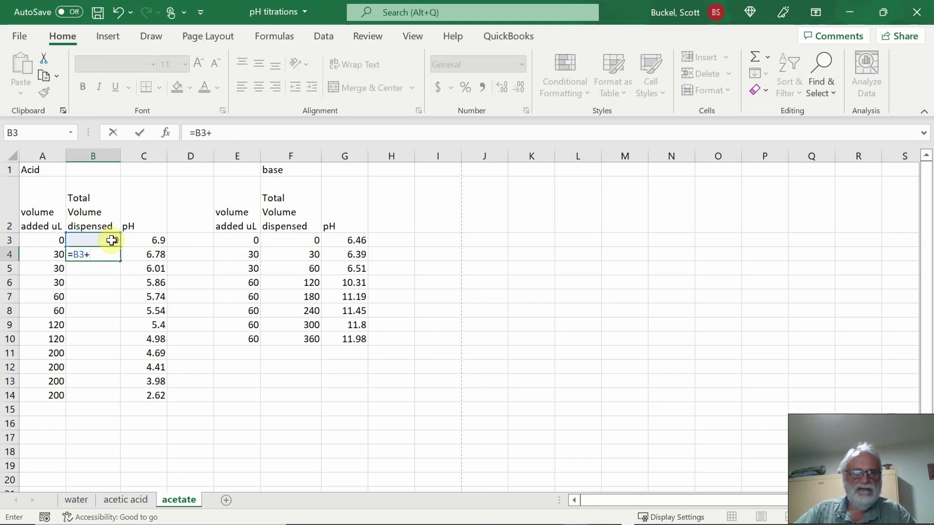
pyautogui.click(50, 253)
pyautogui.press('Return')
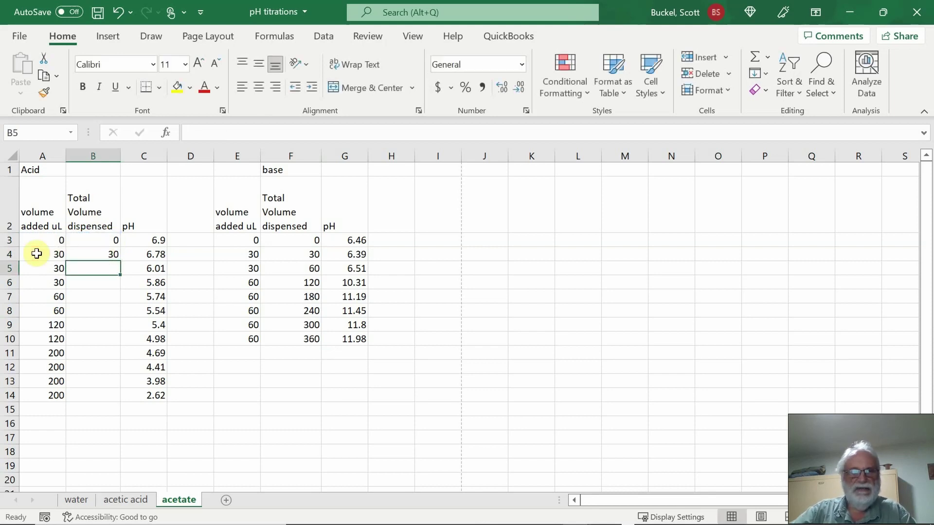
pyautogui.click(114, 254)
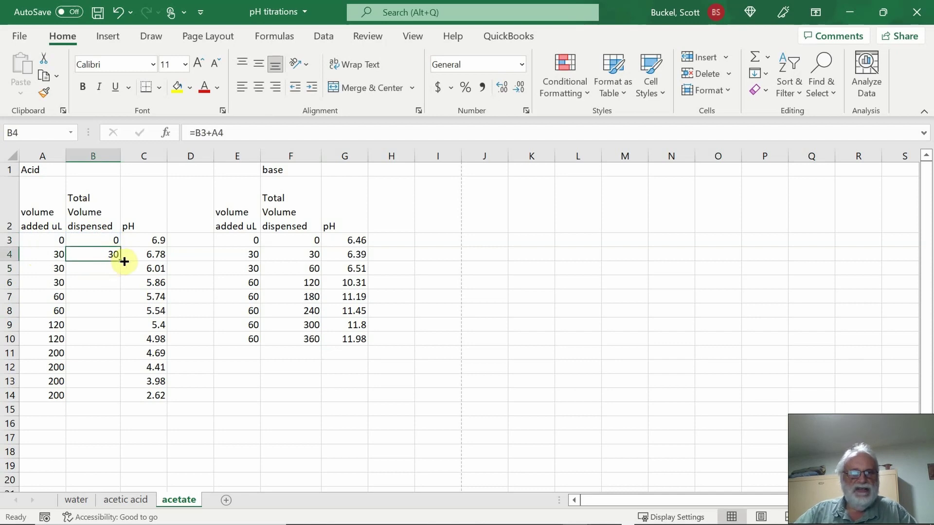
pyautogui.moveTo(123, 261); pyautogui.dragTo(123, 401)
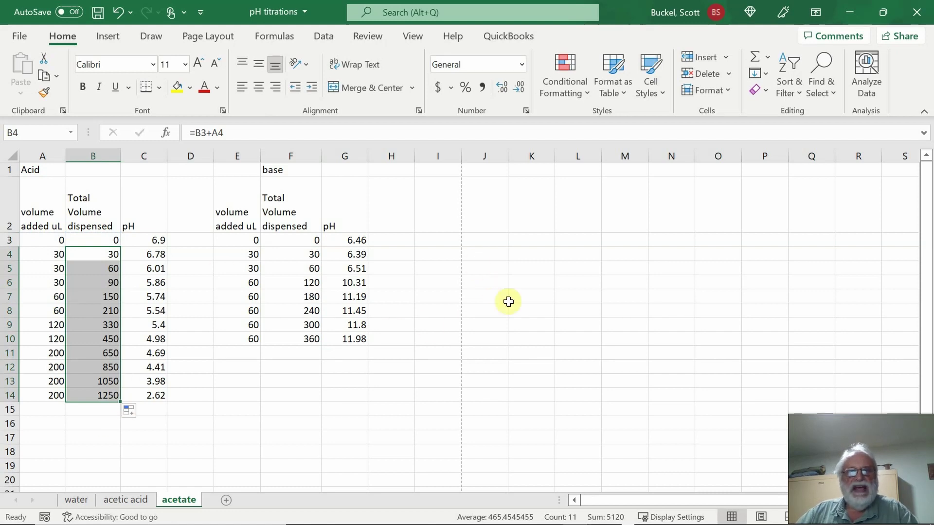
# Chart F2:G10 as a scatter with smooth lines and markers, placed right of the table
pyautogui.click(281, 191)
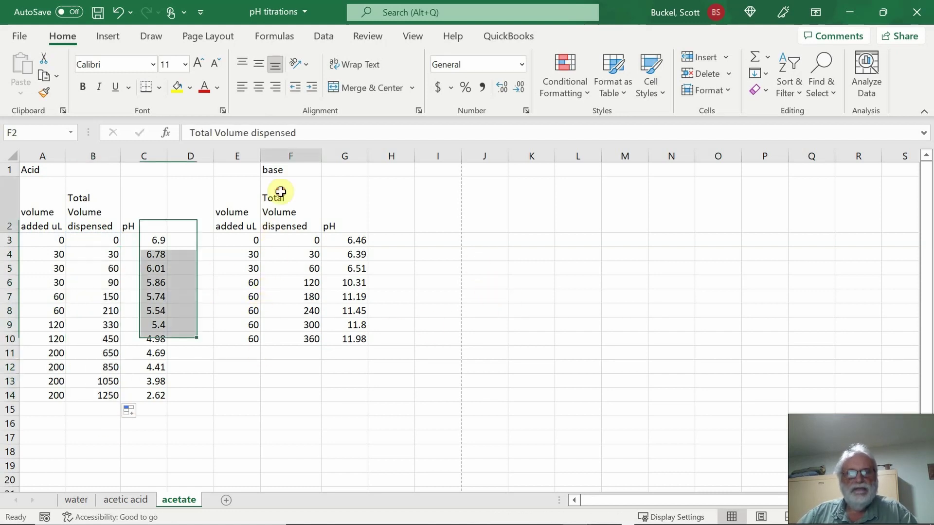
pyautogui.moveTo(281, 192); pyautogui.dragTo(340, 340)
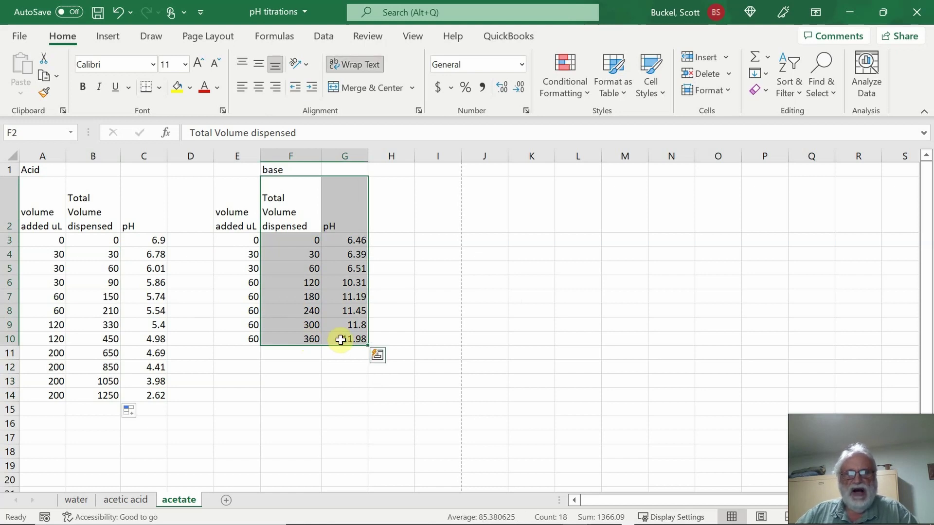
pyautogui.click(287, 200)
pyautogui.moveTo(287, 201); pyautogui.dragTo(353, 342)
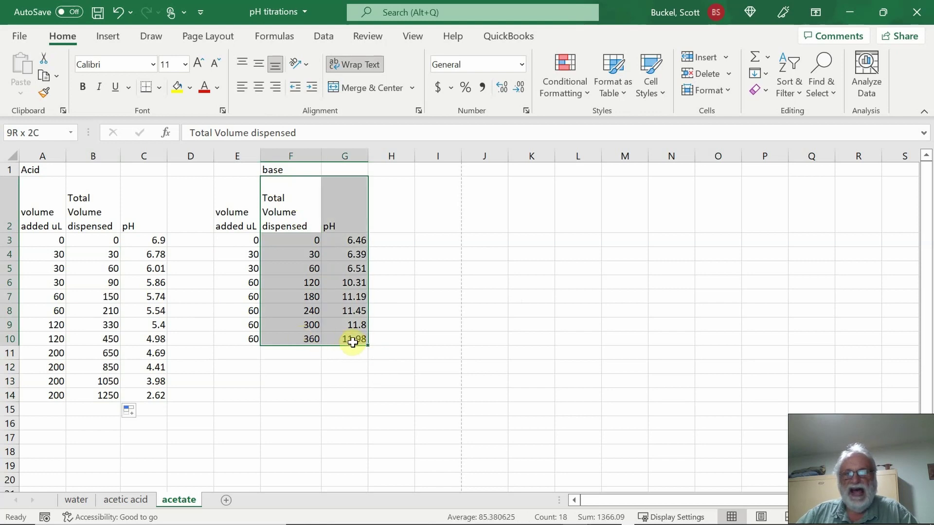
pyautogui.moveTo(353, 342); pyautogui.dragTo(353, 340)
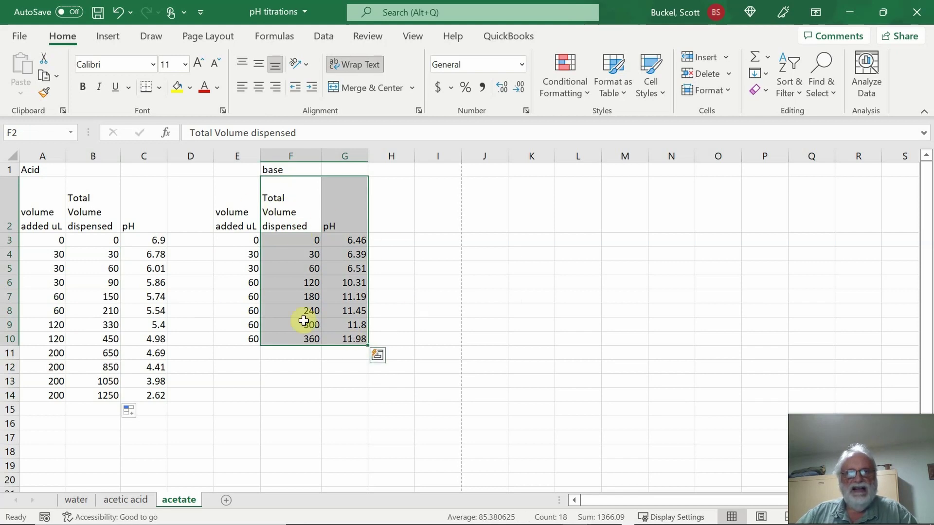
pyautogui.click(107, 37)
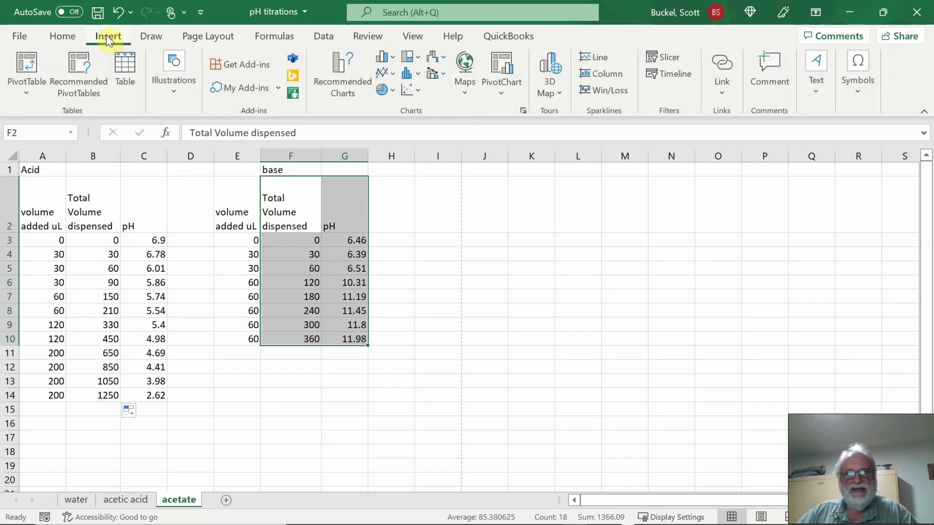
pyautogui.click(409, 91)
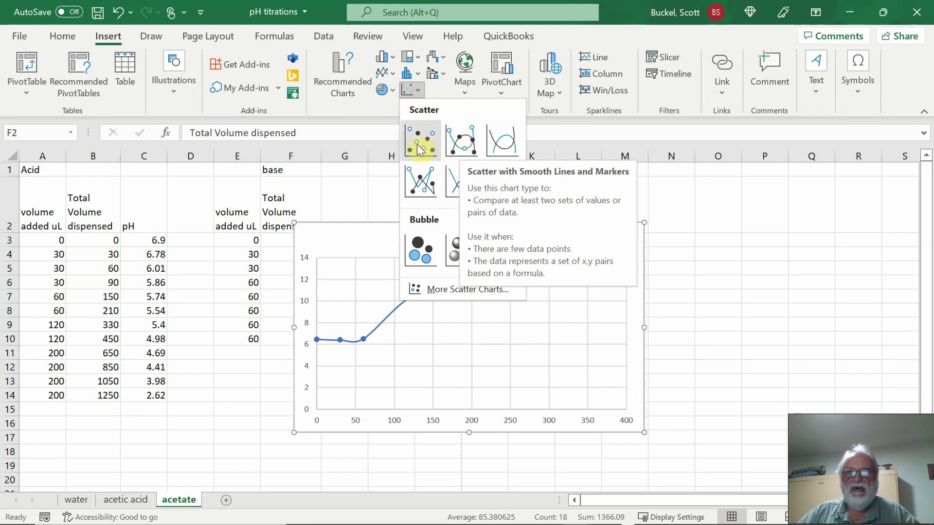
pyautogui.click(466, 145)
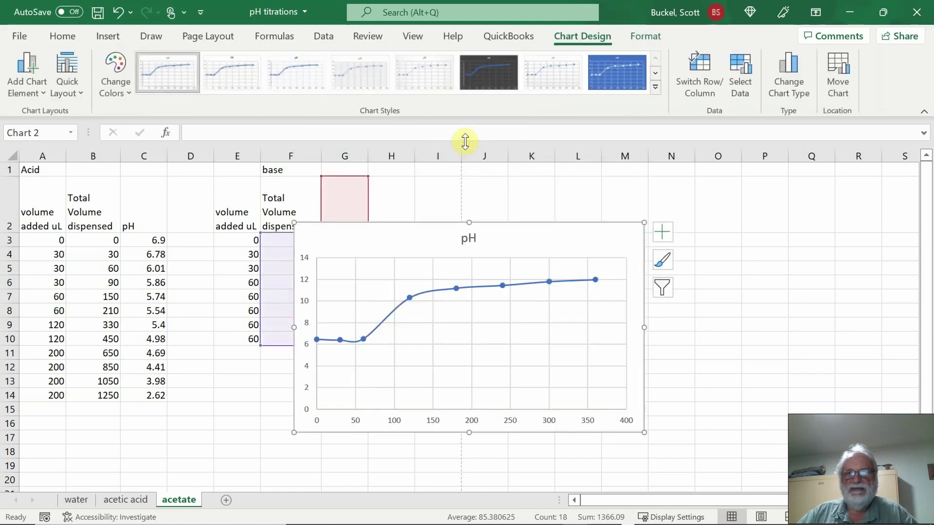
pyautogui.moveTo(496, 251); pyautogui.dragTo(632, 196)
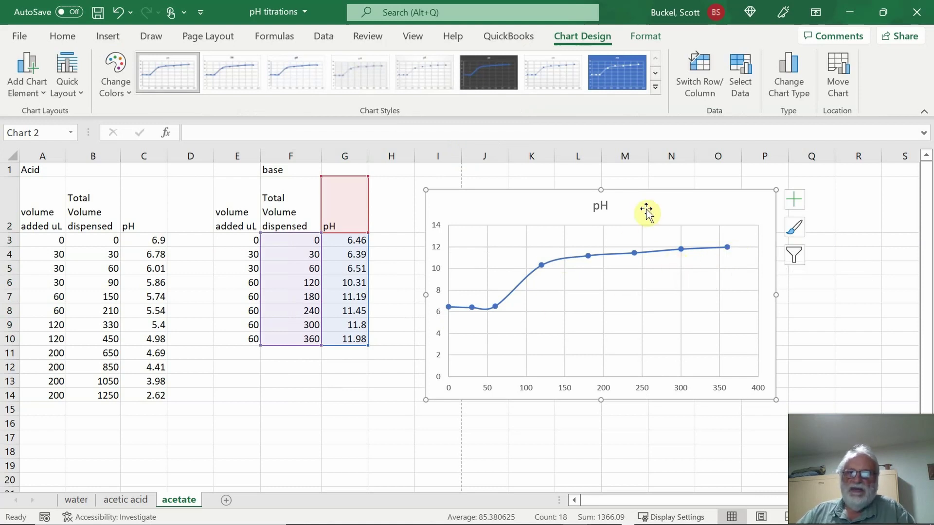
pyautogui.moveTo(646, 208); pyautogui.dragTo(627, 216)
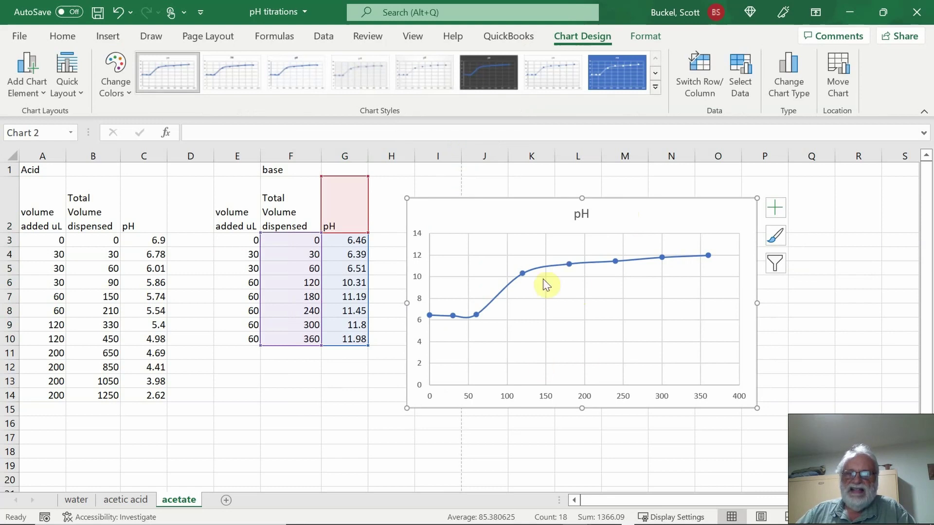
# Add an 'acid addition' series with X values B3:B14 and Y values C3:C14
pyautogui.click(740, 67)
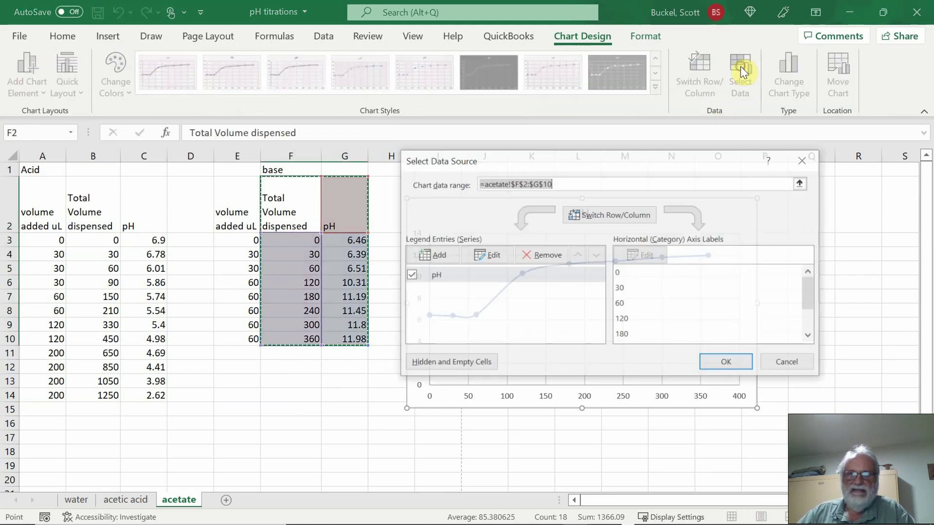
pyautogui.click(438, 254)
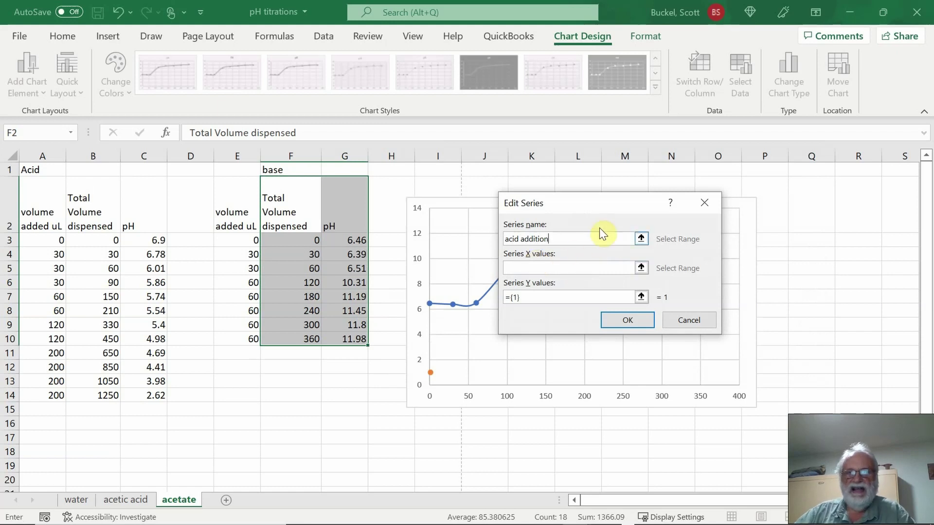
pyautogui.click(640, 267)
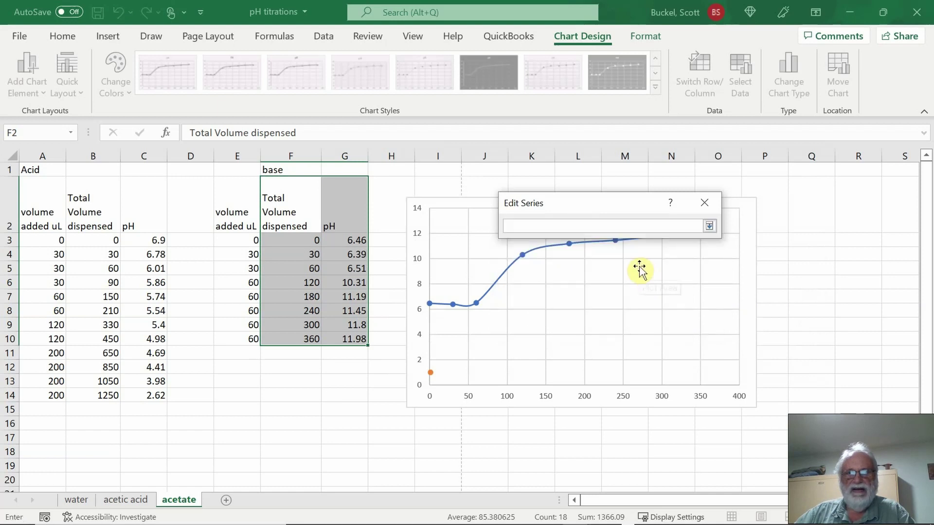
pyautogui.moveTo(99, 240); pyautogui.dragTo(100, 396)
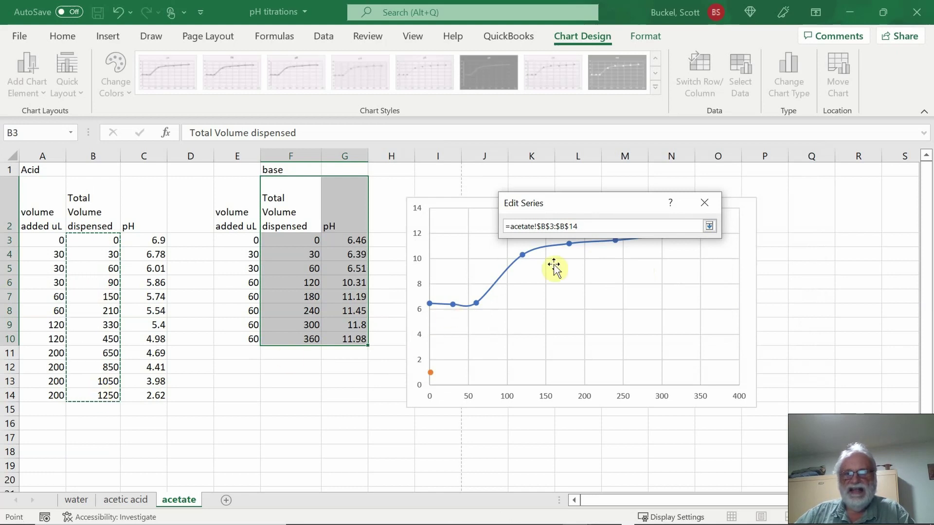
pyautogui.press('Return')
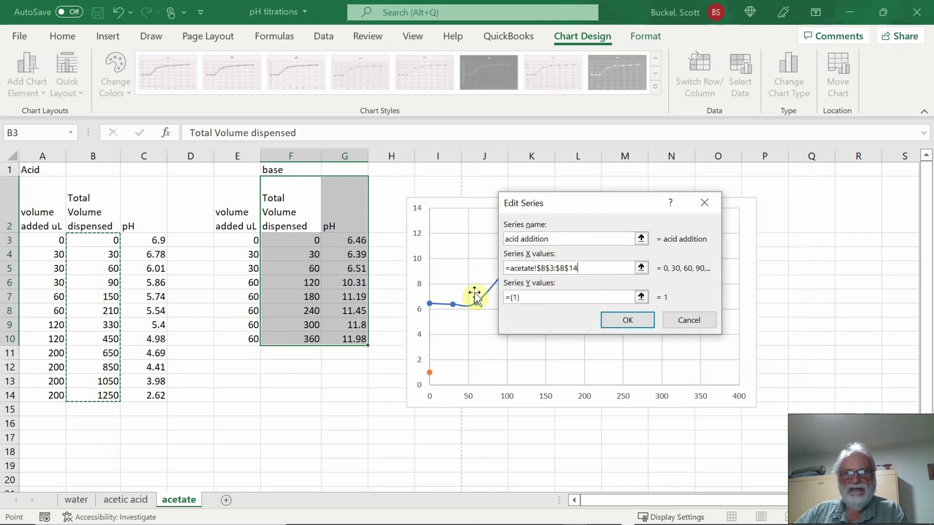
pyautogui.click(641, 297)
pyautogui.moveTo(142, 240); pyautogui.dragTo(154, 393)
pyautogui.press('Return')
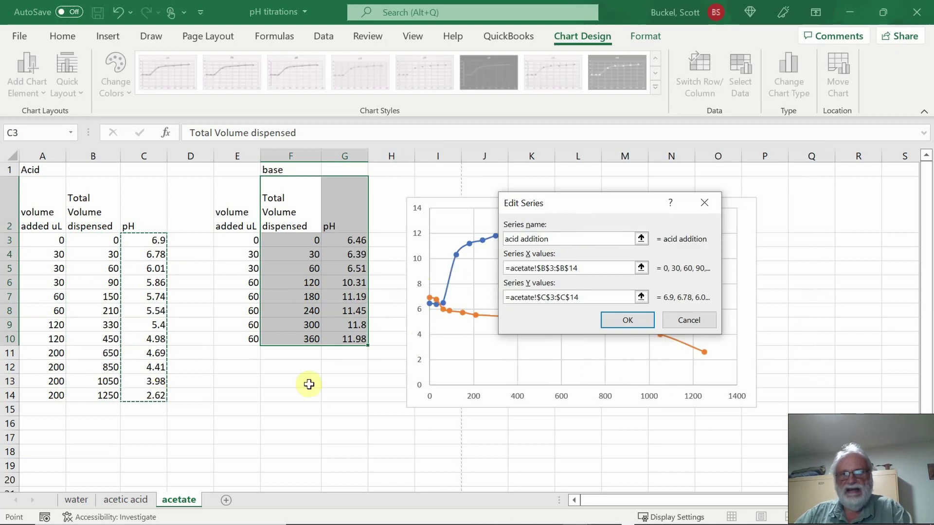
pyautogui.click(627, 317)
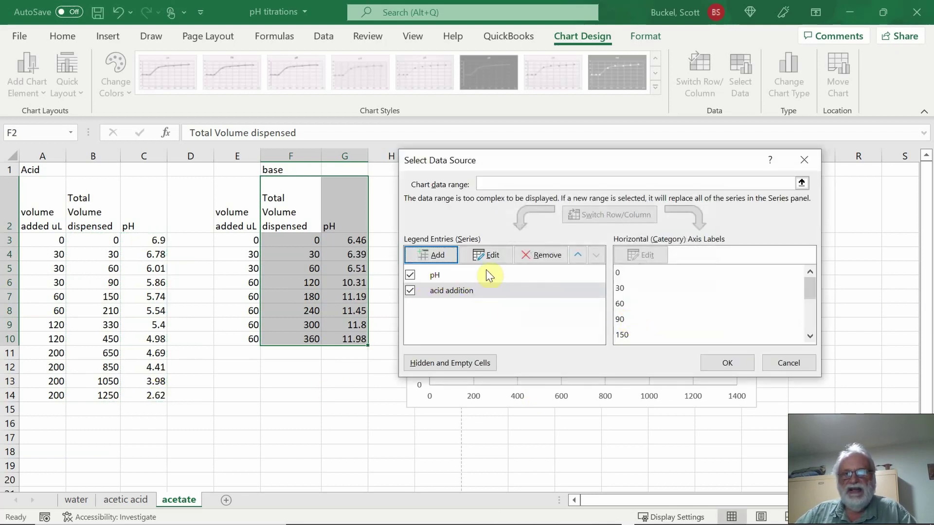
# Rename the original pH series to 'Base addition' and apply the data changes
pyautogui.click(439, 276)
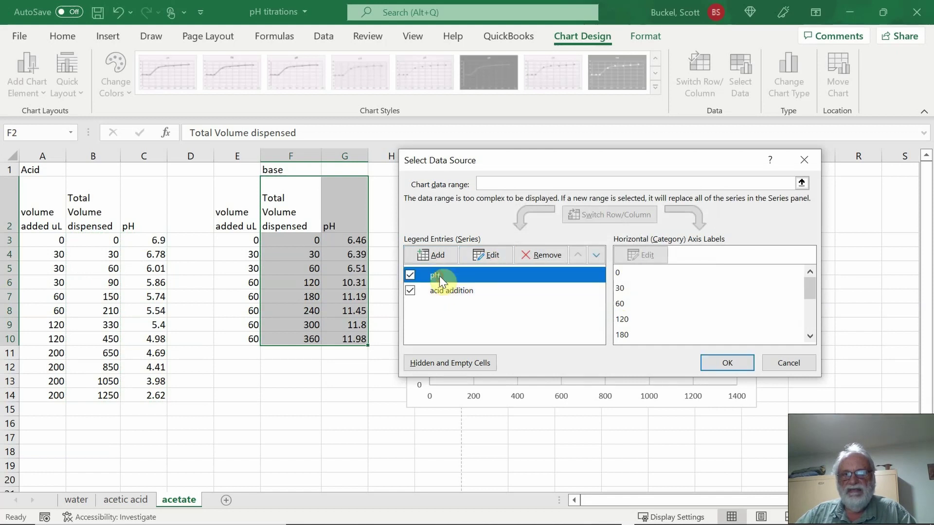
pyautogui.click(493, 255)
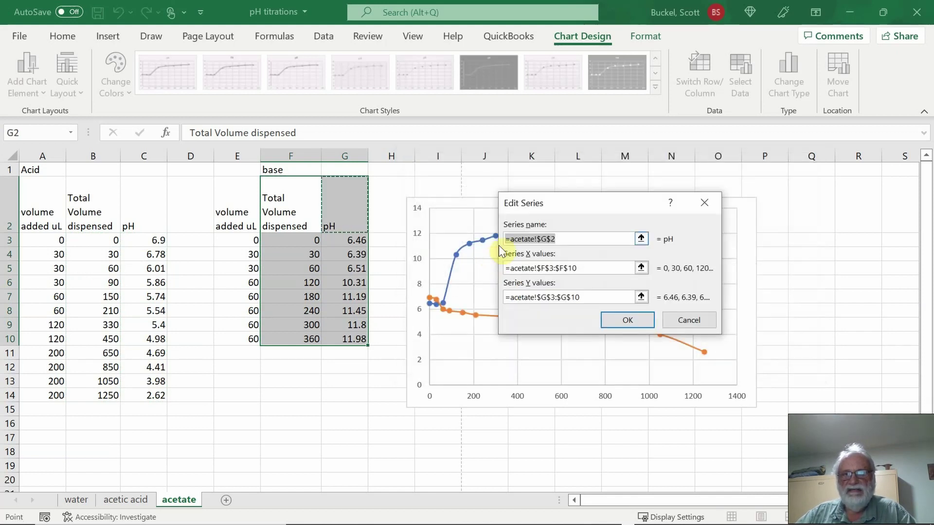
pyautogui.write('Base addit')
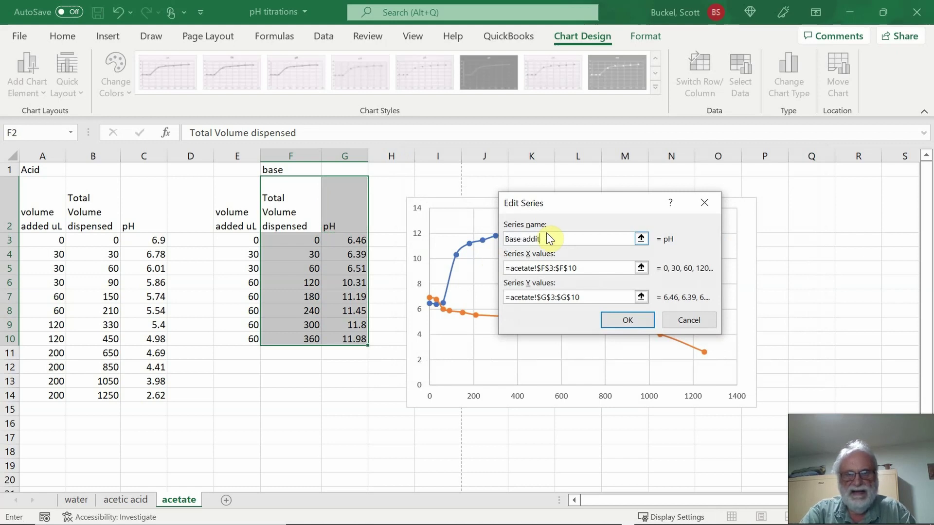
pyautogui.write('io')
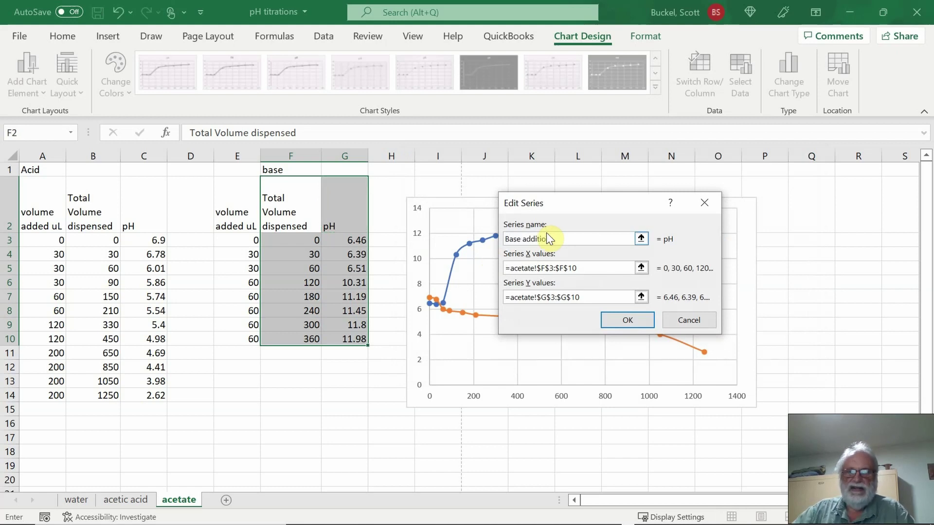
pyautogui.write('n')
pyautogui.click(620, 316)
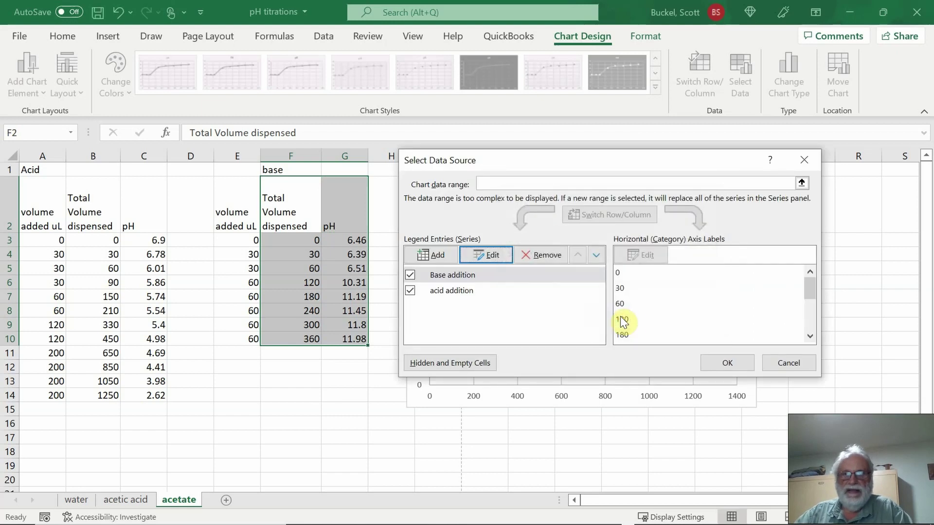
pyautogui.click(729, 362)
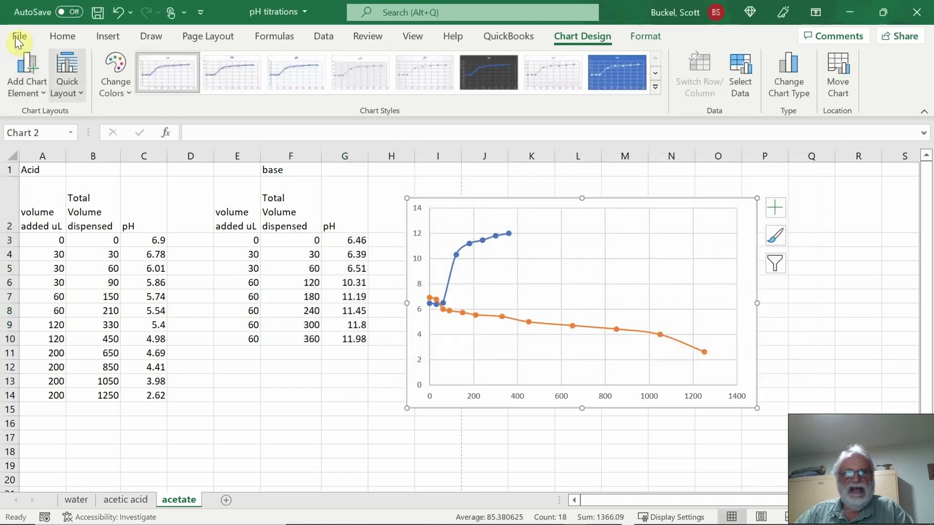
# Add a legend on the right of the chart labelling 'Base addition' and 'acid addition'
pyautogui.click(25, 72)
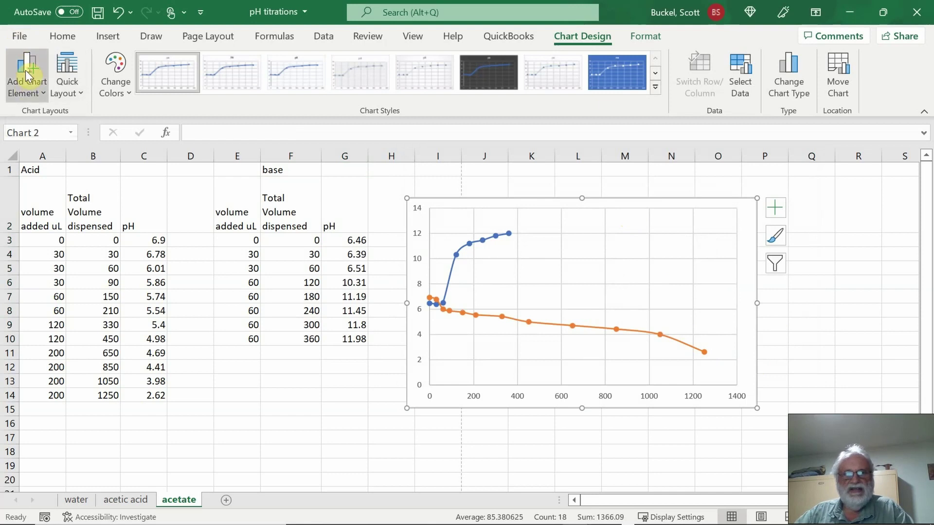
pyautogui.click(25, 71)
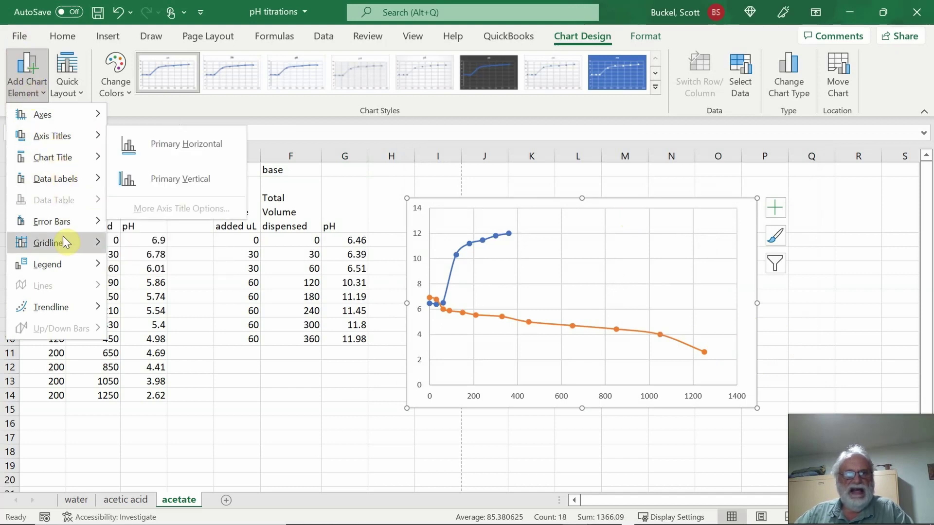
pyautogui.moveTo(65, 266)
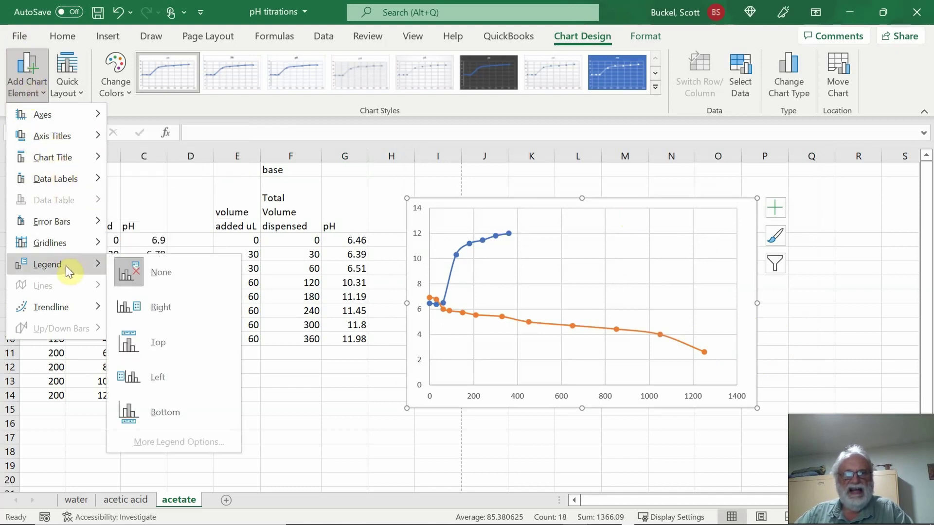
pyautogui.click(186, 307)
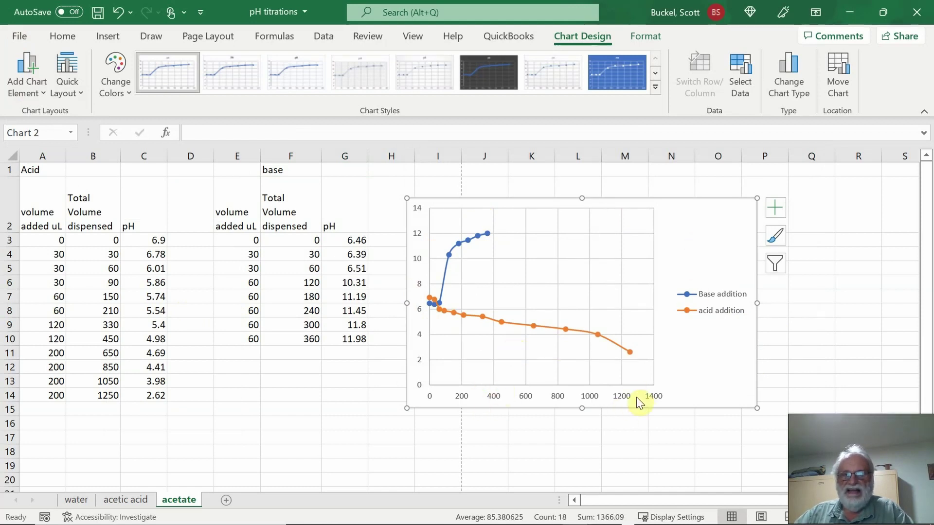
# Add a primary horizontal axis title reading 'Volume of 0.1N HCl or 0.1N NaOH'
pyautogui.click(31, 72)
pyautogui.moveTo(50, 139)
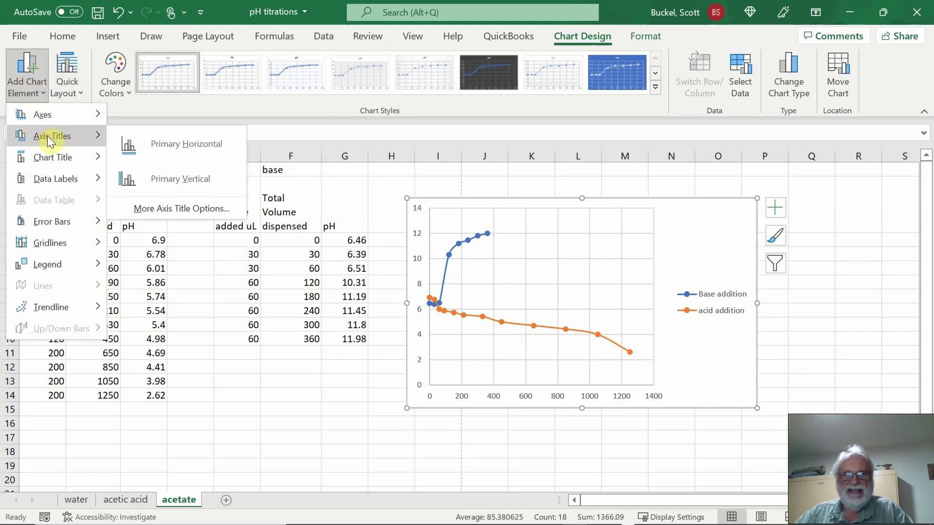
pyautogui.click(182, 154)
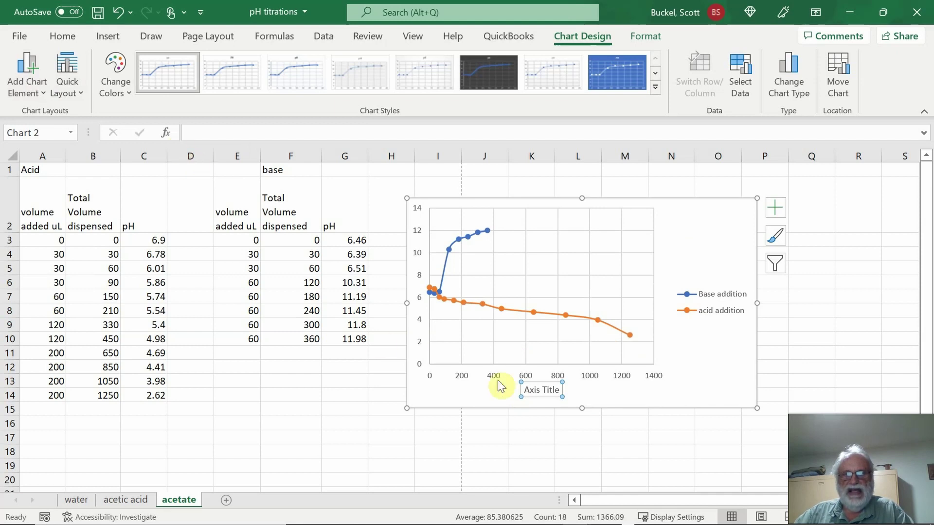
pyautogui.moveTo(525, 390); pyautogui.dragTo(559, 394)
pyautogui.write('Vol')
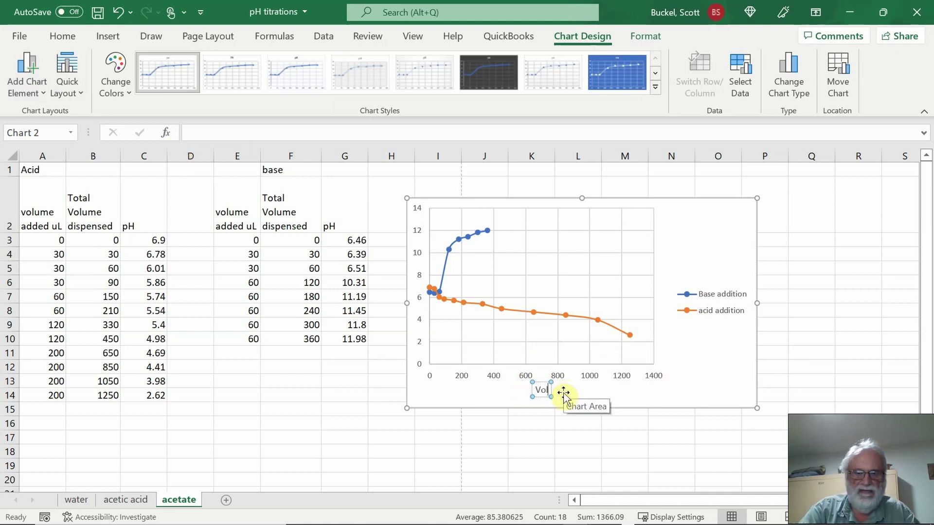
pyautogui.write('ume of')
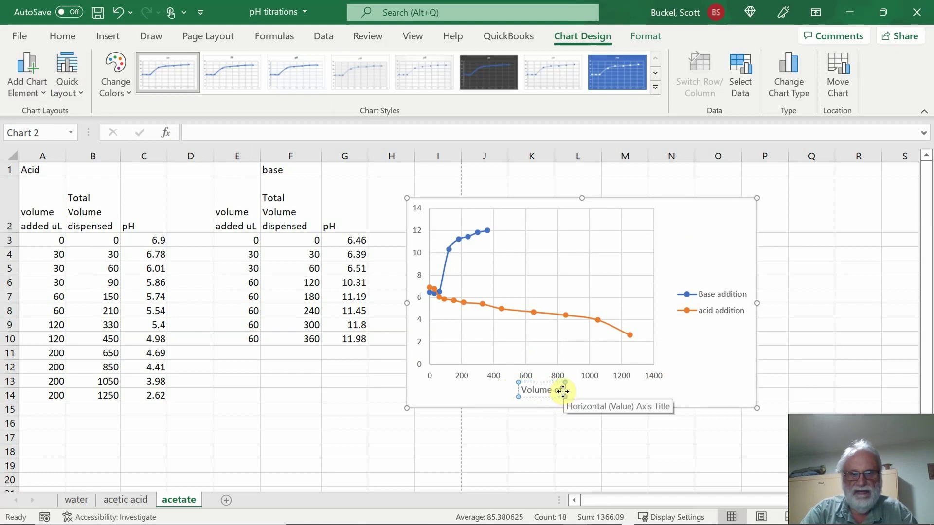
pyautogui.write(' (uL')
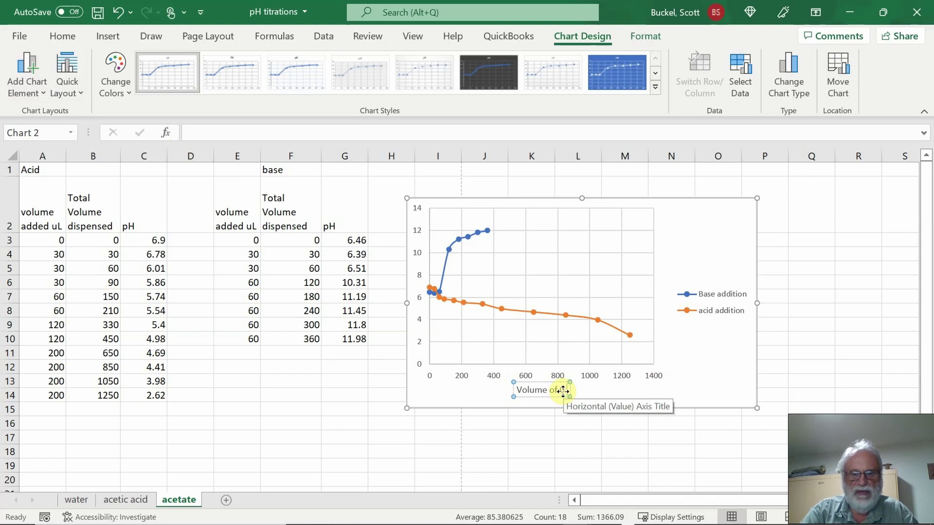
pyautogui.write('N')
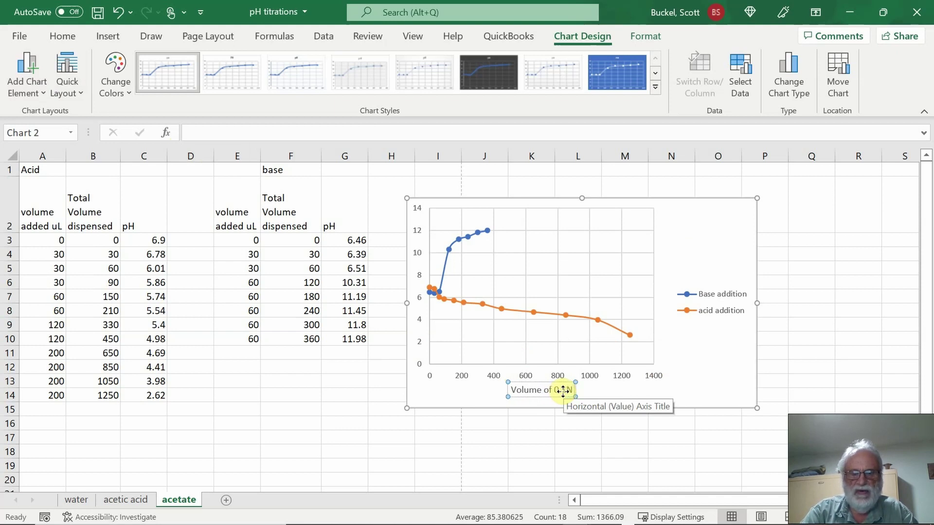
pyautogui.write(' HCl or')
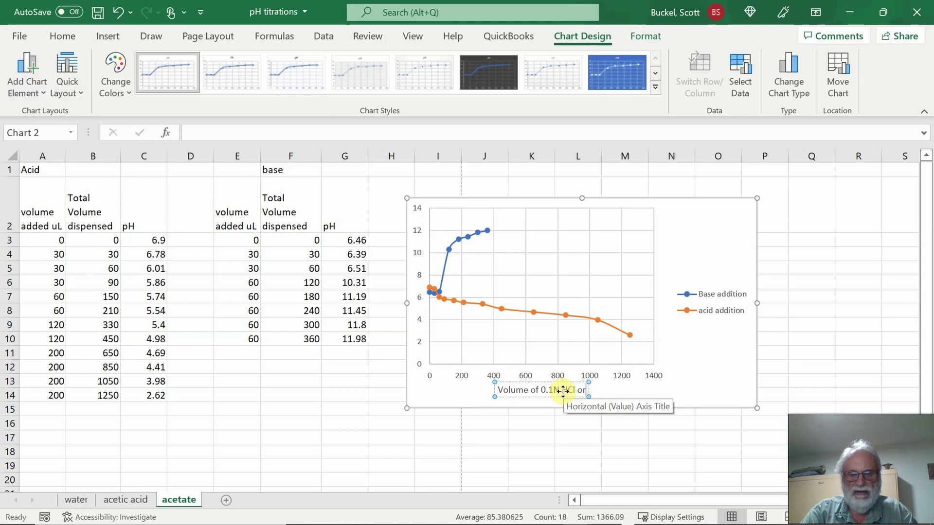
pyautogui.write(' o')
pyautogui.press('BackSpace')
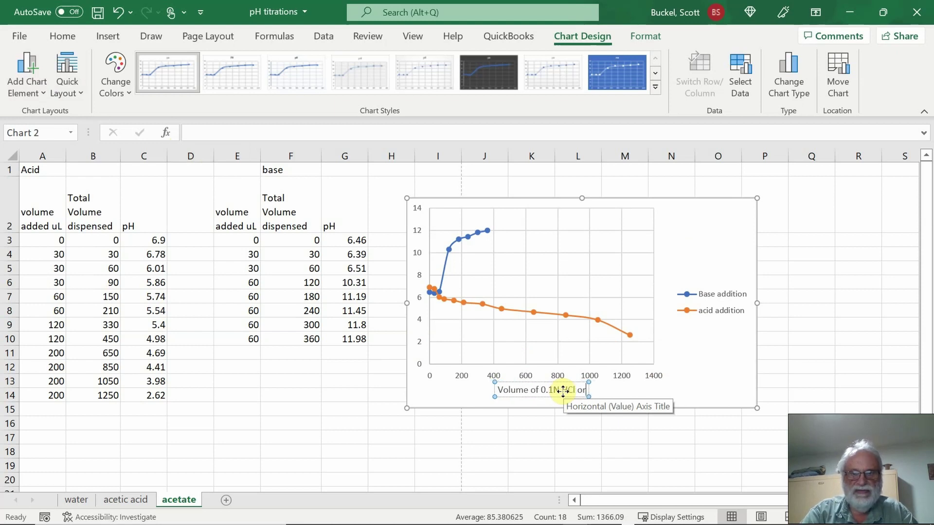
pyautogui.write('0.1')
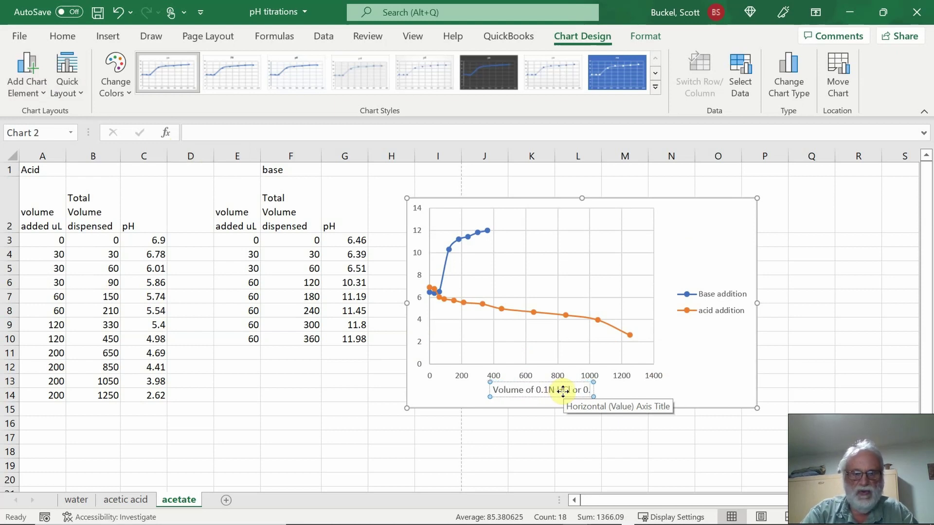
pyautogui.write('N')
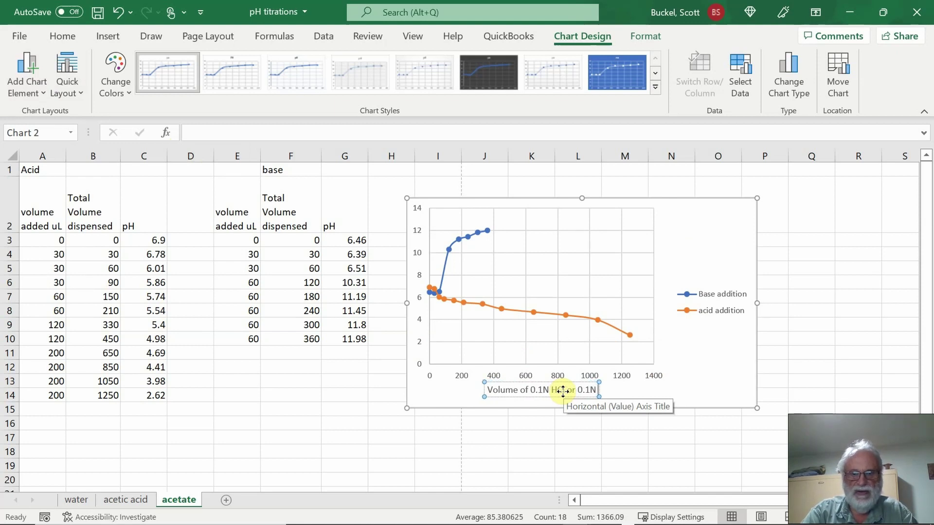
pyautogui.write(' Na')
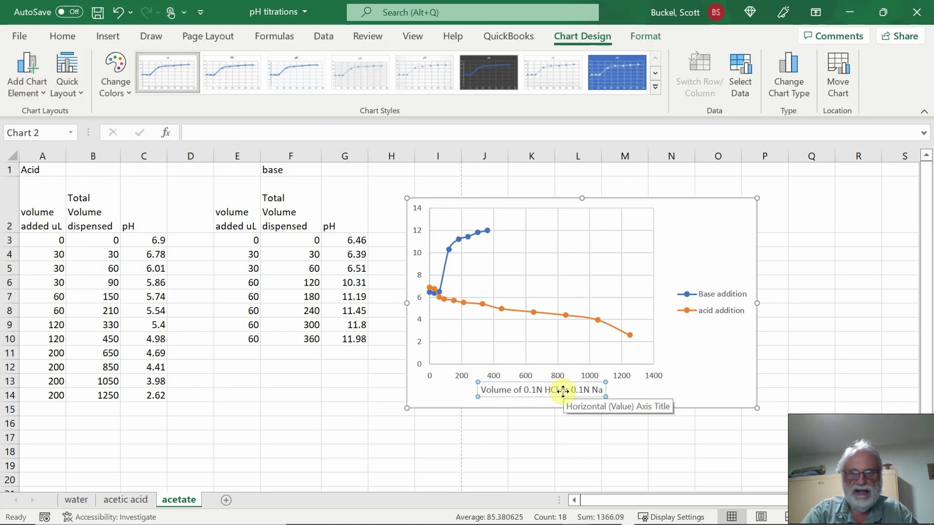
pyautogui.write('OH')
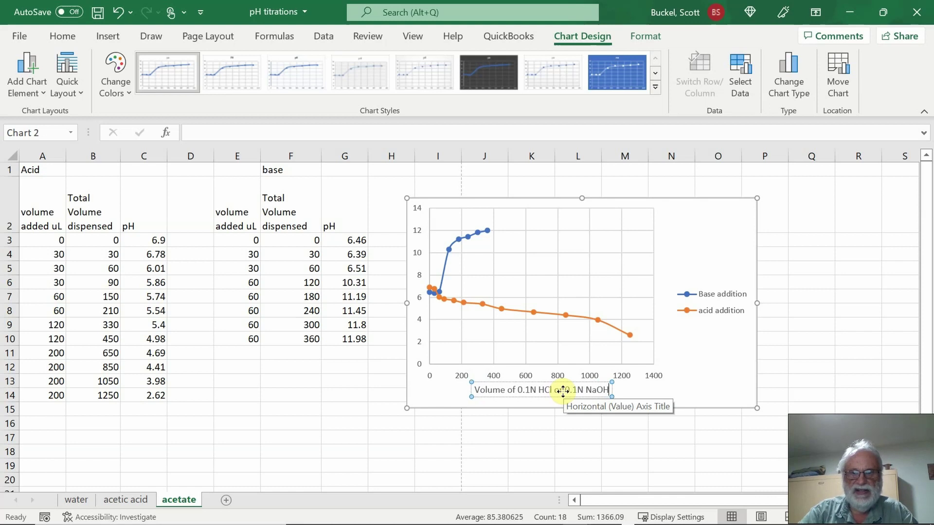
pyautogui.click(690, 371)
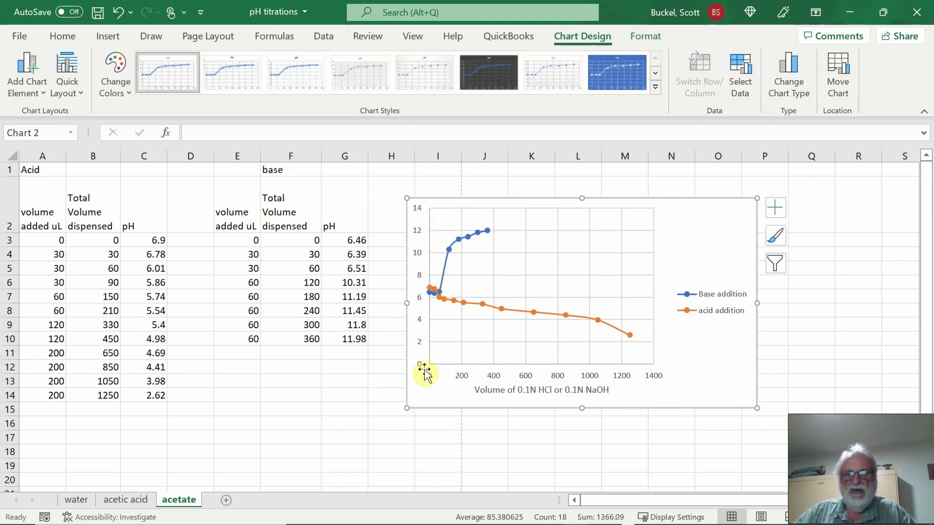
# Add a primary vertical axis title and enter 'pH'
pyautogui.click(32, 78)
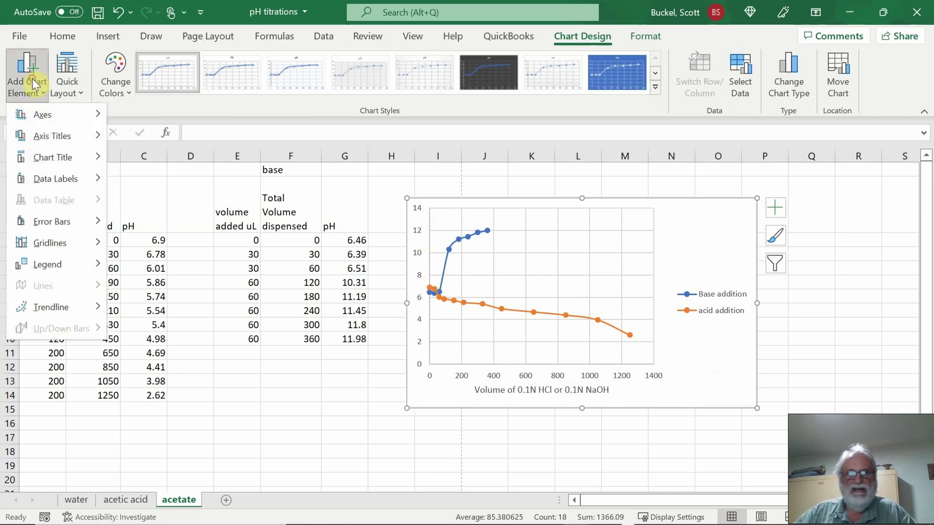
pyautogui.moveTo(39, 136)
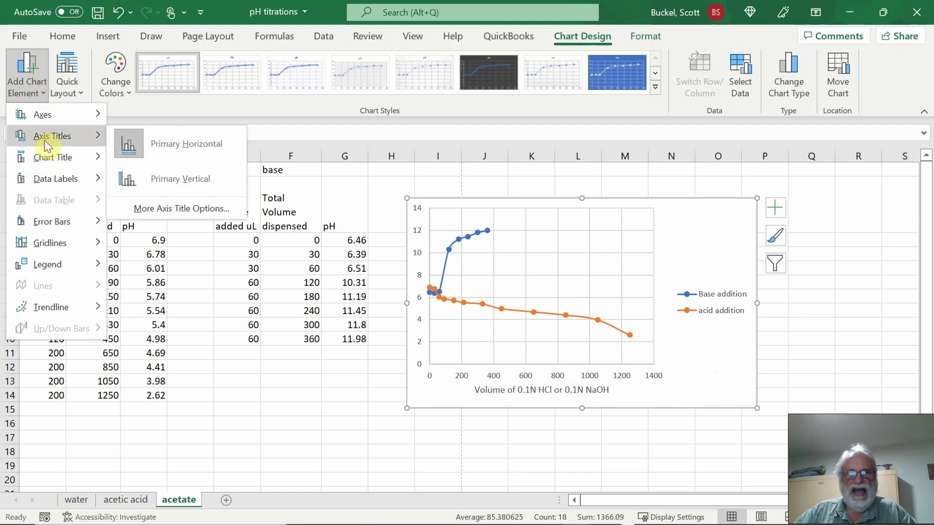
pyautogui.click(176, 179)
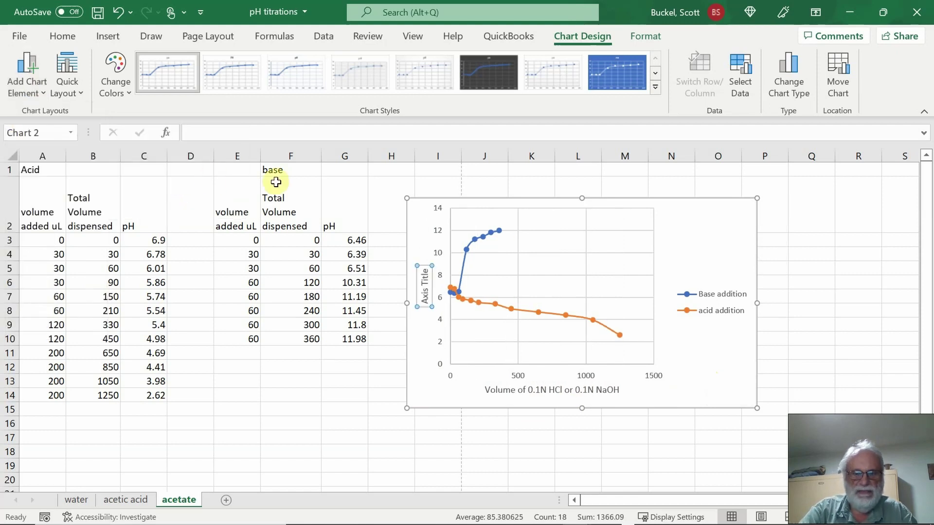
pyautogui.write('pH')
pyautogui.click(139, 132)
pyautogui.press('Escape')
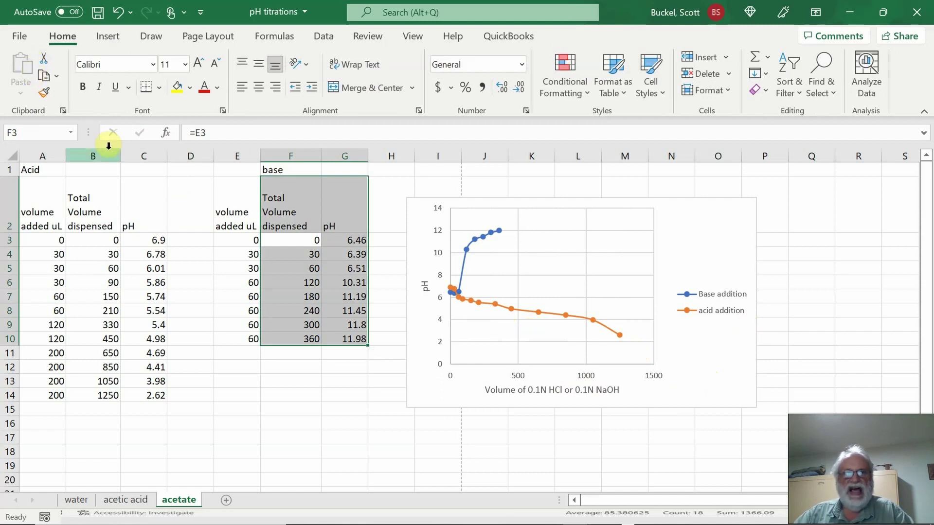
# Add a chart title above the plot and set it to 'Titration of sodium acetate'
pyautogui.click(714, 254)
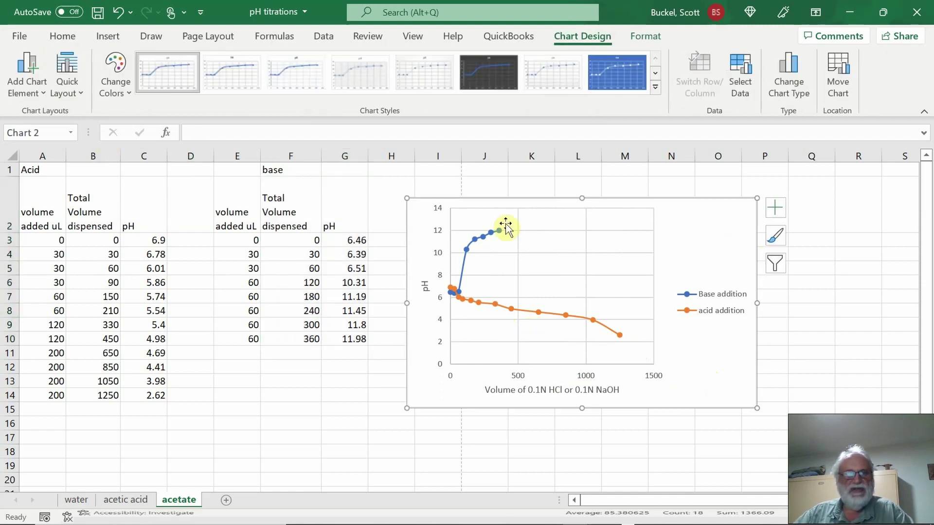
pyautogui.click(28, 70)
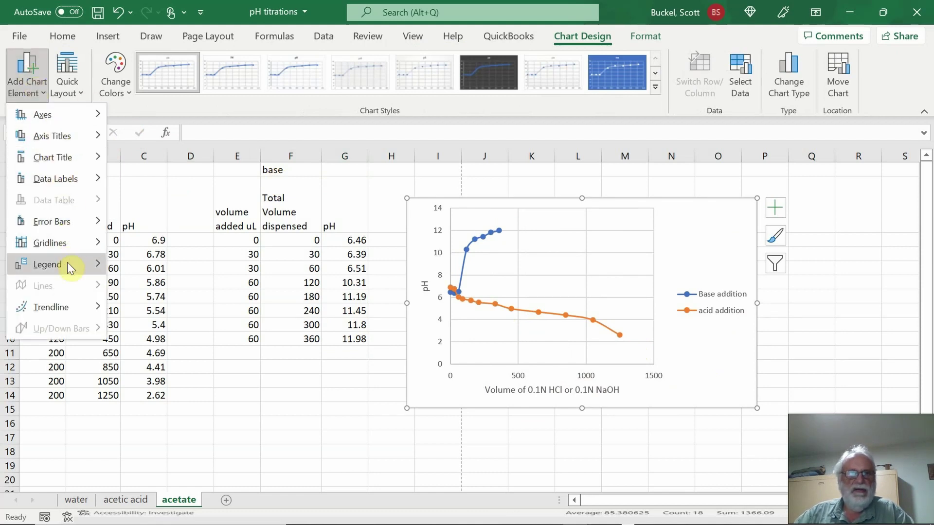
pyautogui.moveTo(68, 265)
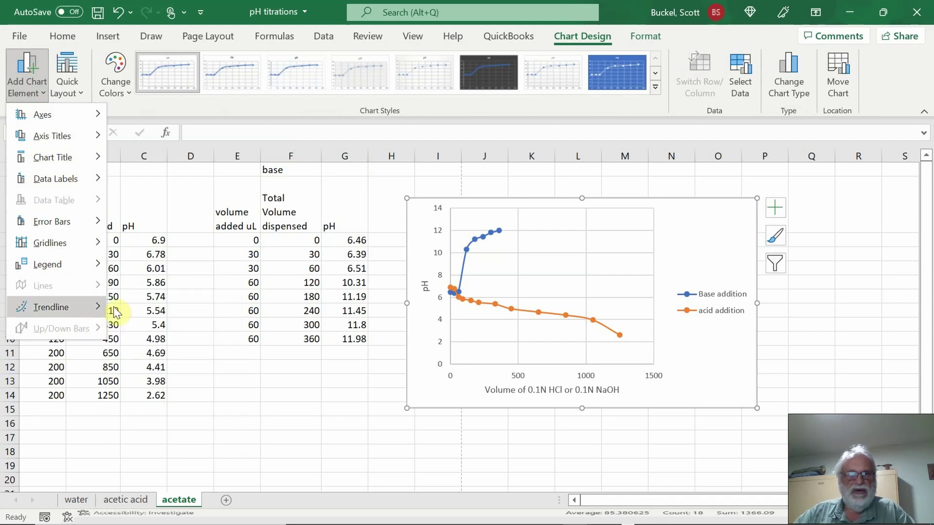
pyautogui.moveTo(59, 158)
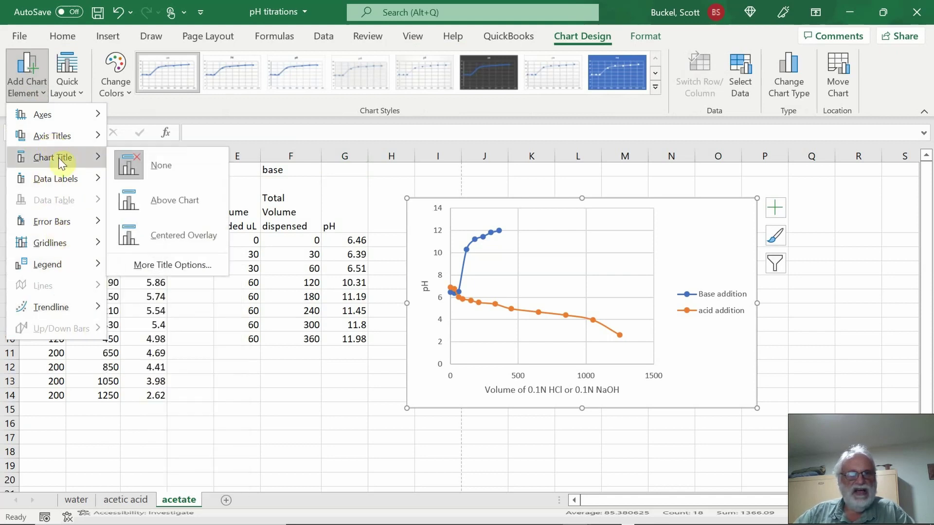
pyautogui.click(181, 202)
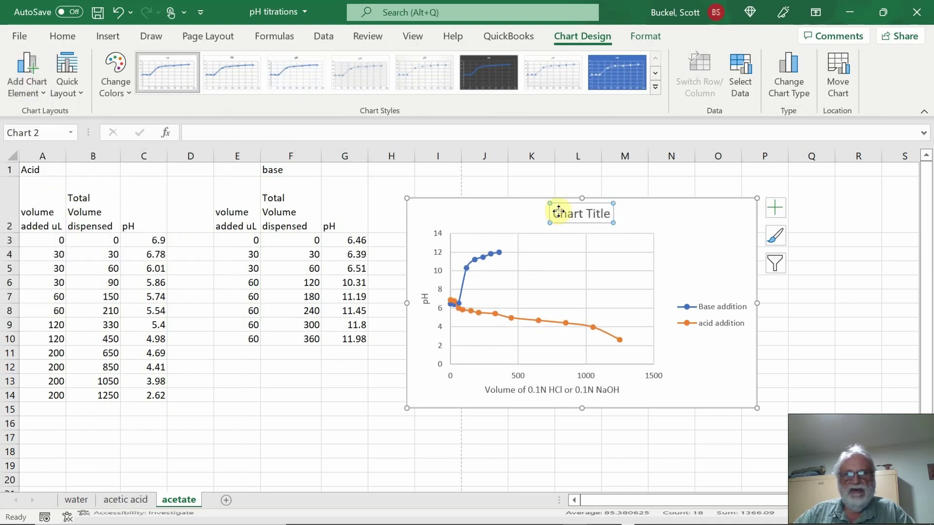
pyautogui.moveTo(550, 214); pyautogui.dragTo(603, 214)
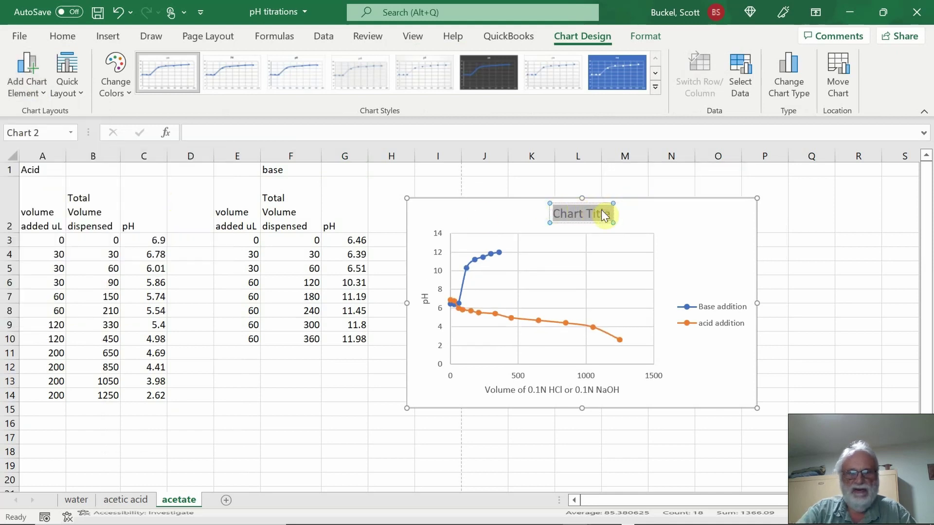
pyautogui.write('Titration')
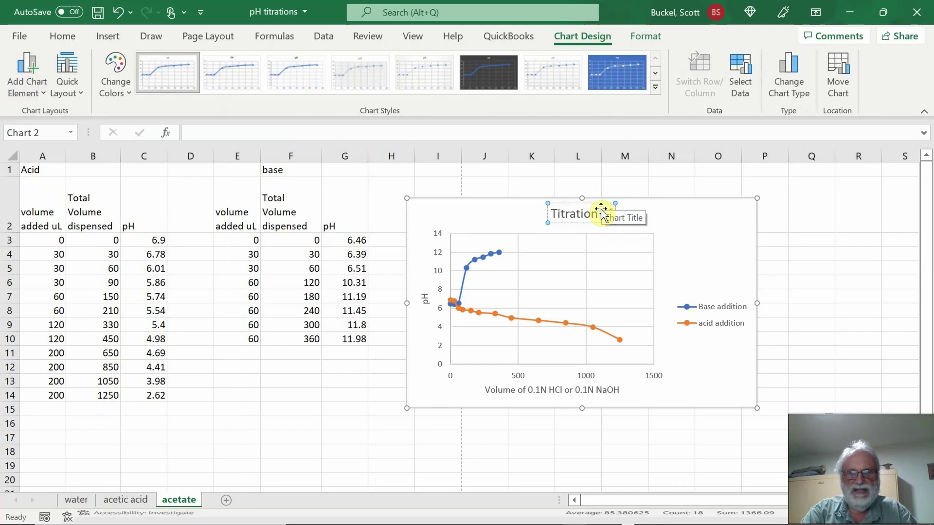
pyautogui.write(' of acet')
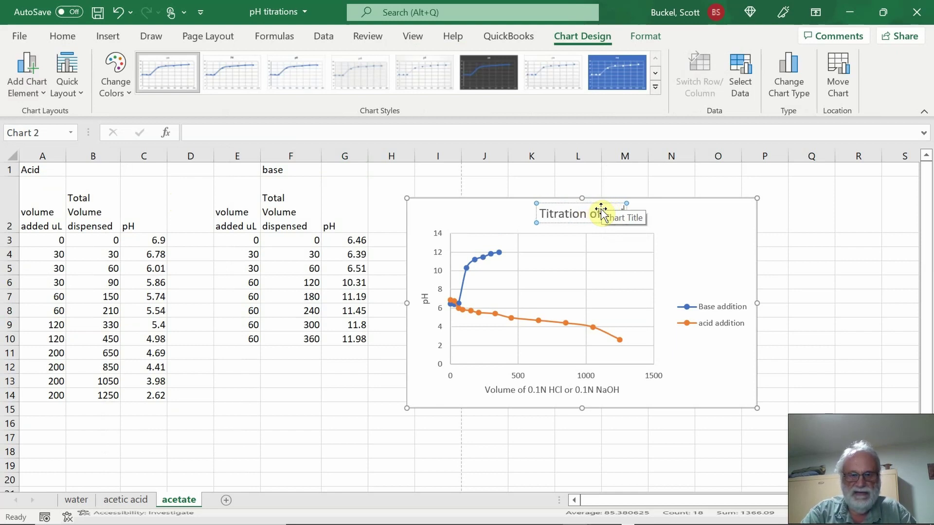
pyautogui.write('ate')
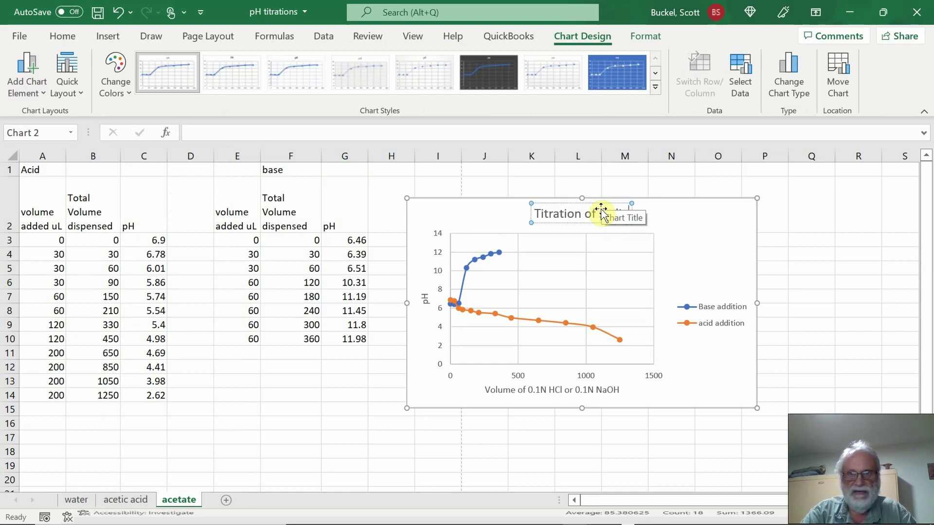
pyautogui.write('acetate')
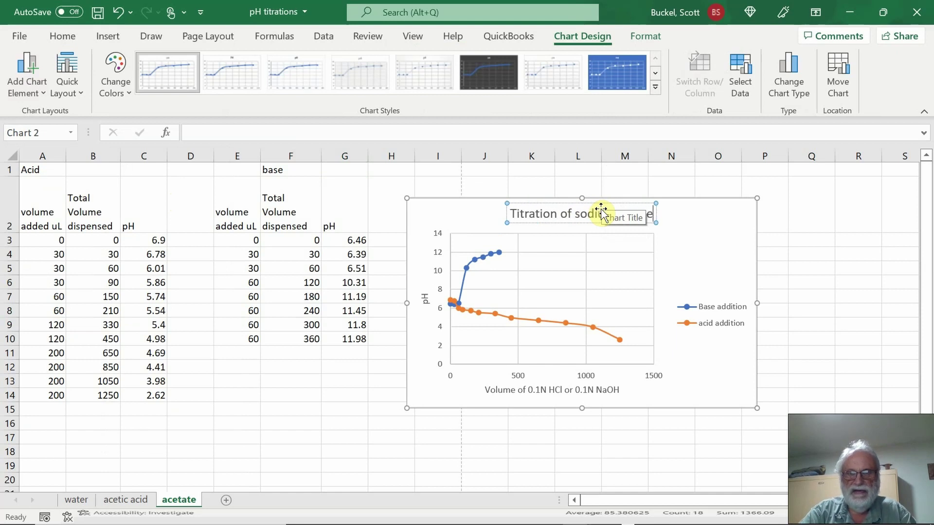
pyautogui.click(692, 244)
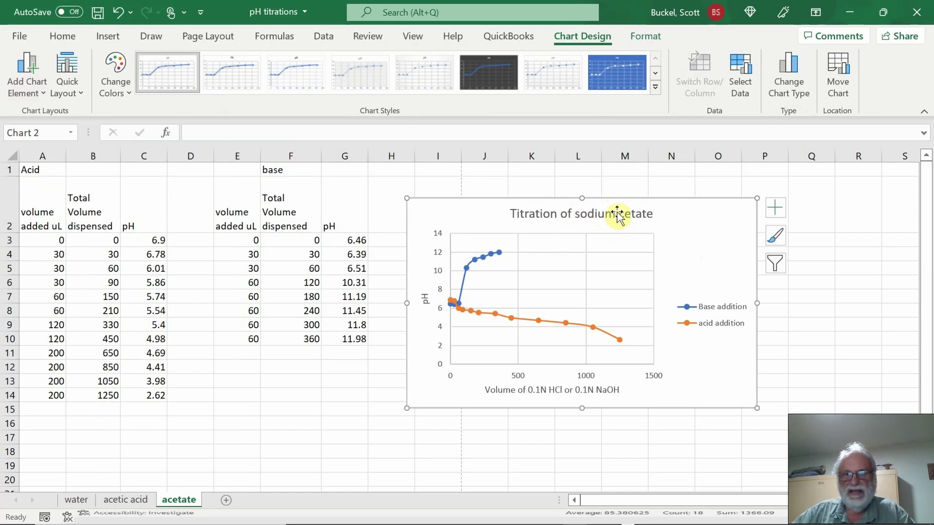
pyautogui.click(629, 213)
pyautogui.click(625, 213)
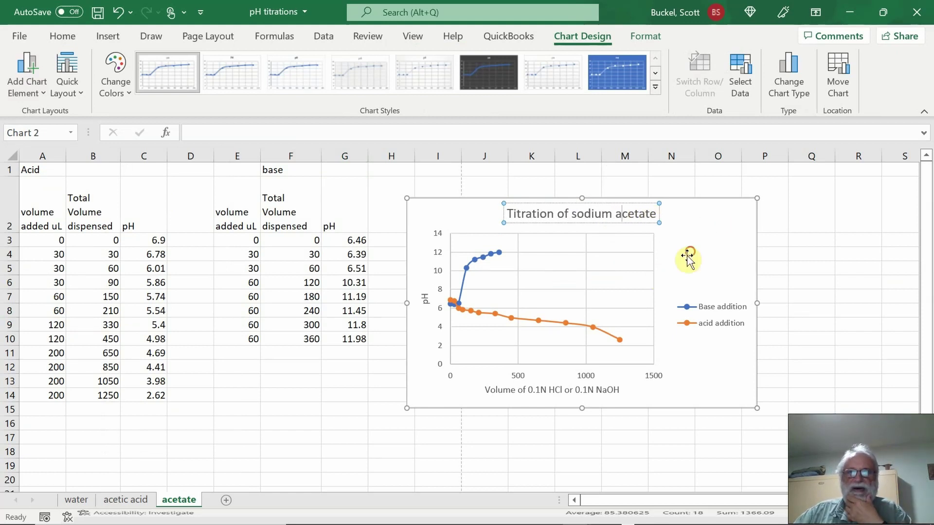
pyautogui.click(691, 256)
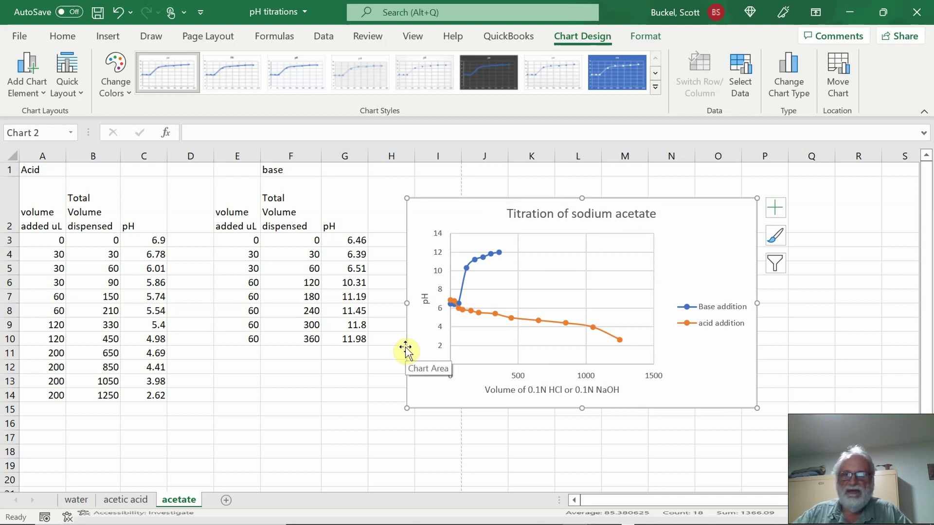
# On the acetic acid sheet, set F3 to =E3 as the first base total
pyautogui.click(132, 499)
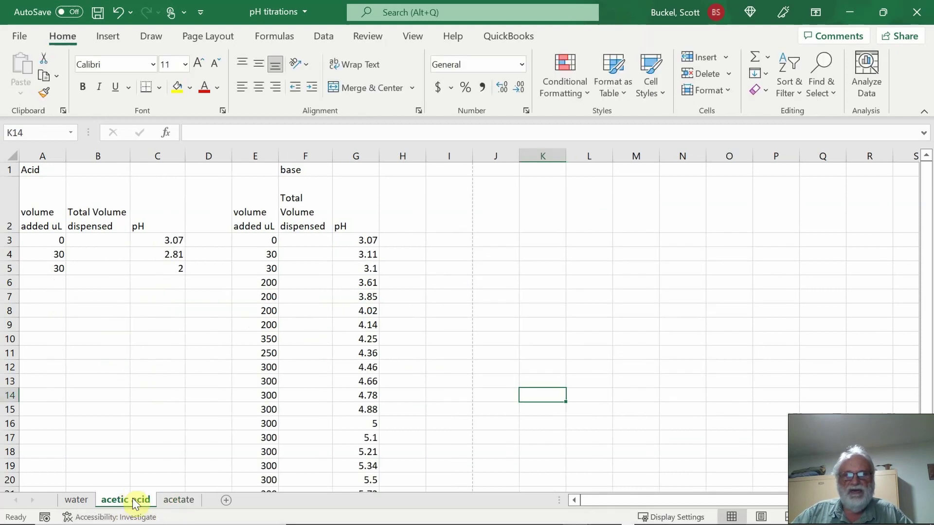
pyautogui.scroll(-1, 322, 324)
pyautogui.scroll(-1, 322, 324)
pyautogui.scroll(1, 321, 324)
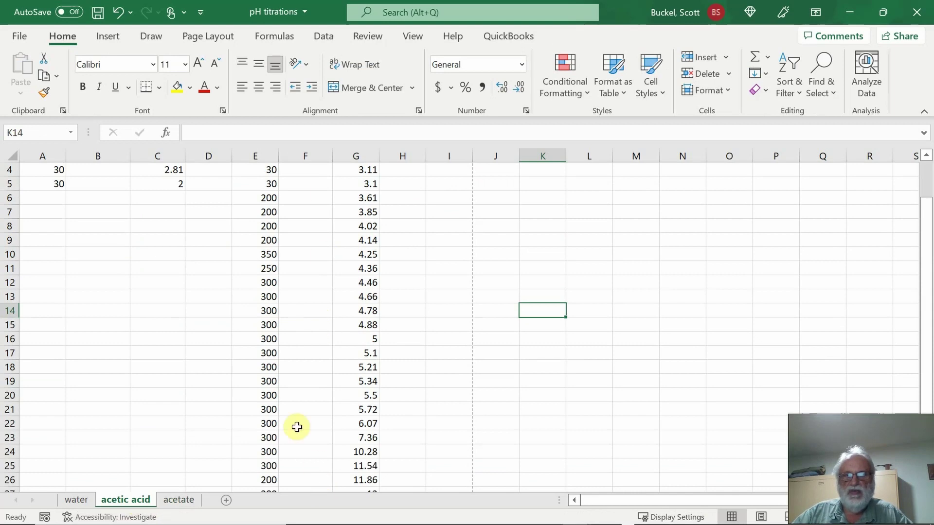
pyautogui.scroll(1, 287, 417)
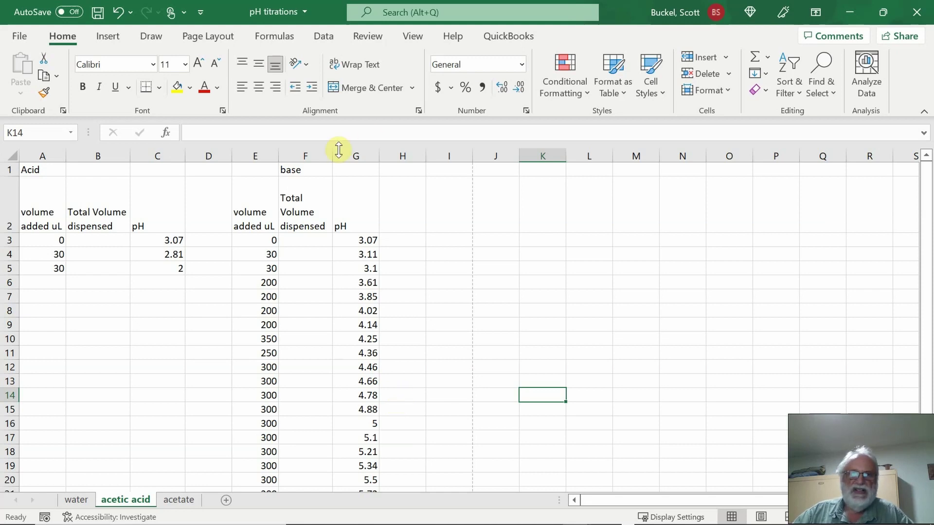
pyautogui.click(308, 241)
pyautogui.write('=')
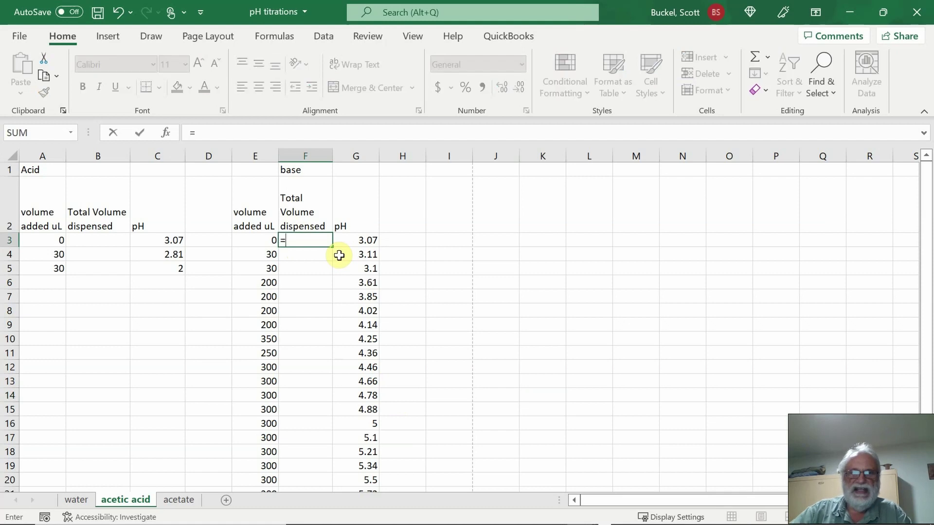
pyautogui.click(266, 242)
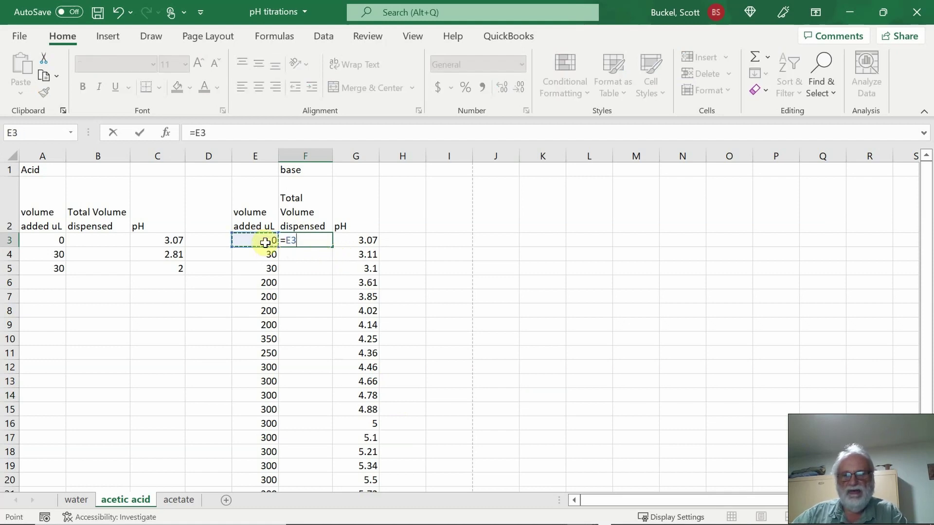
pyautogui.press('Return')
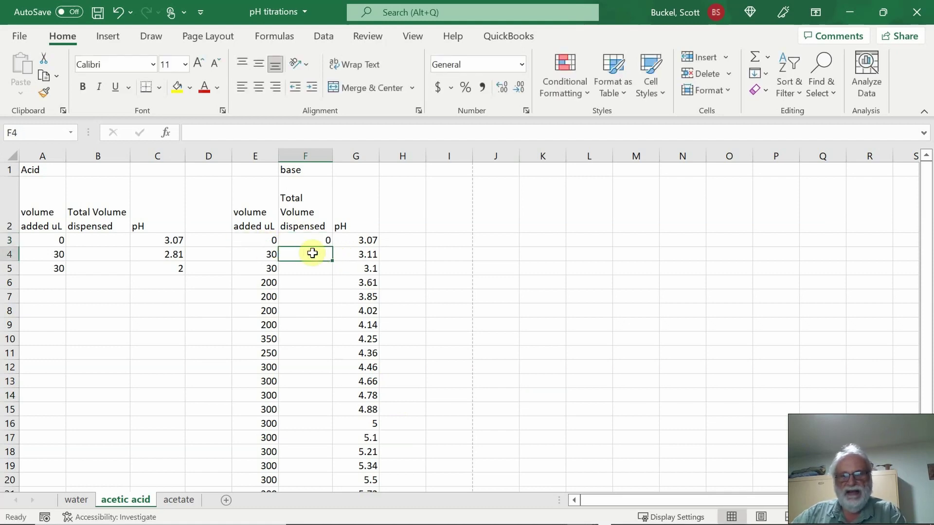
# Enter =F3+E4 in F4 and fill it down to F27, reaching 6060
pyautogui.write('=')
pyautogui.click(319, 240)
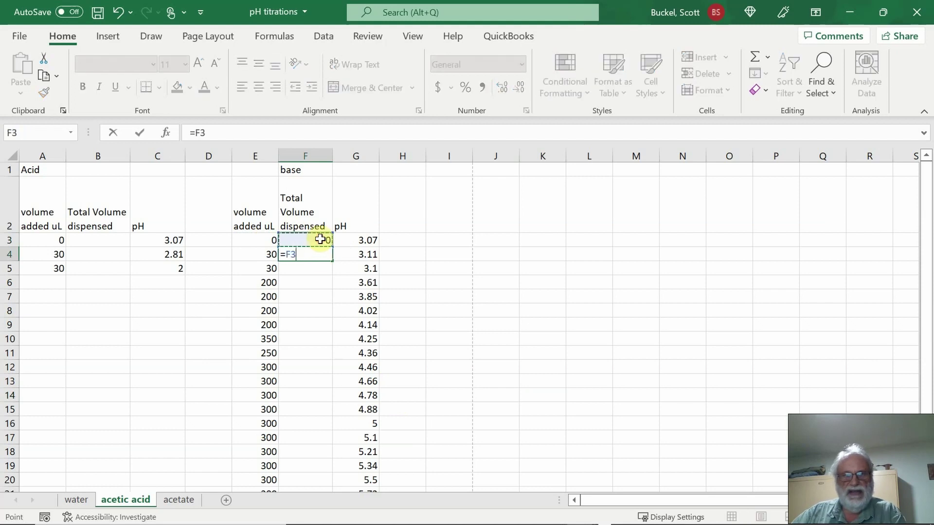
pyautogui.write('+')
pyautogui.click(265, 253)
pyautogui.press('Return')
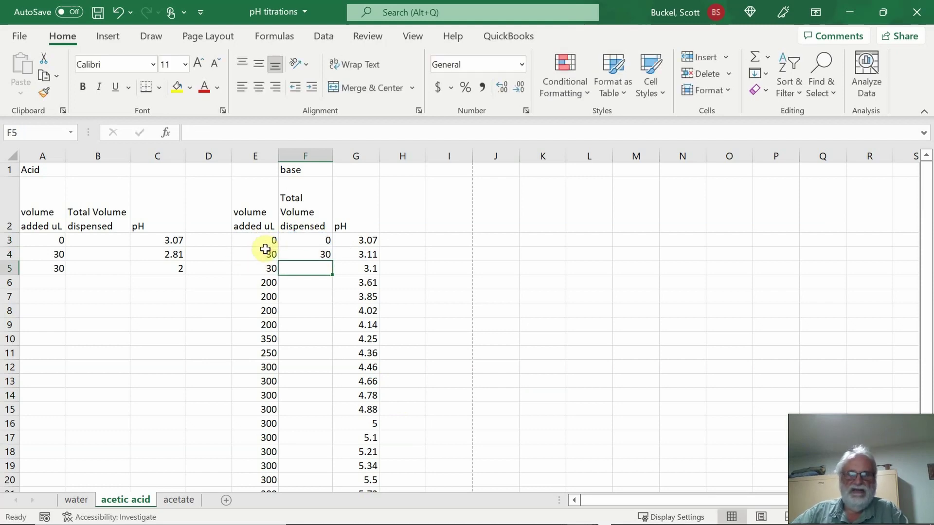
pyautogui.click(321, 254)
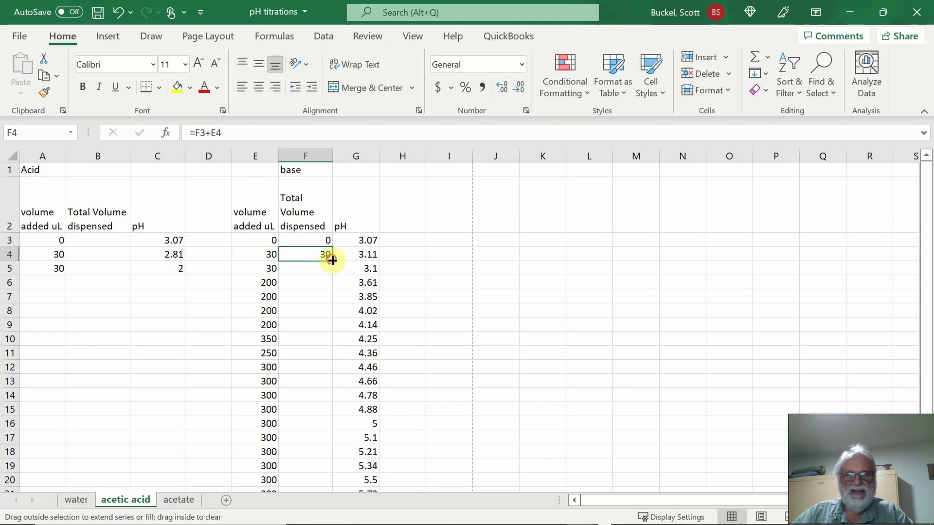
pyautogui.moveTo(332, 261); pyautogui.dragTo(344, 454)
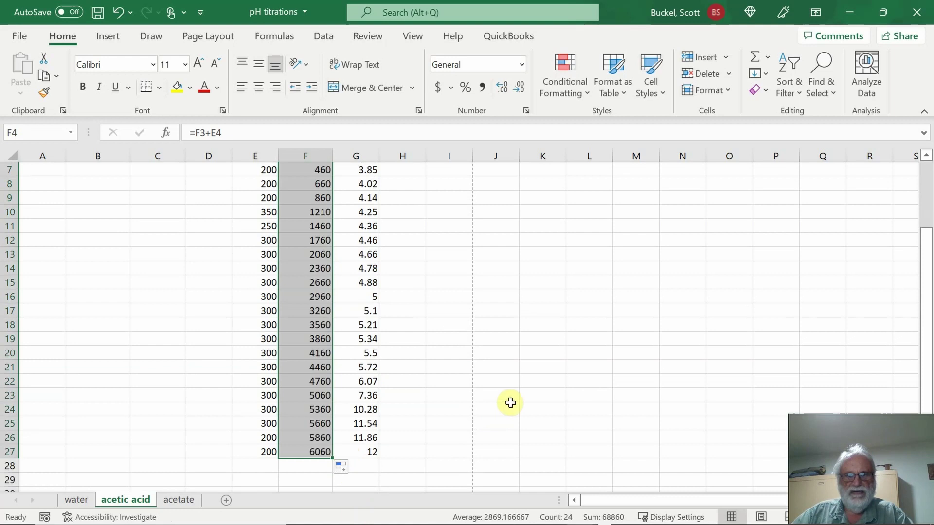
# Select F2:G27, the base volume and pH columns, for charting
pyautogui.scroll(2, 430, 386)
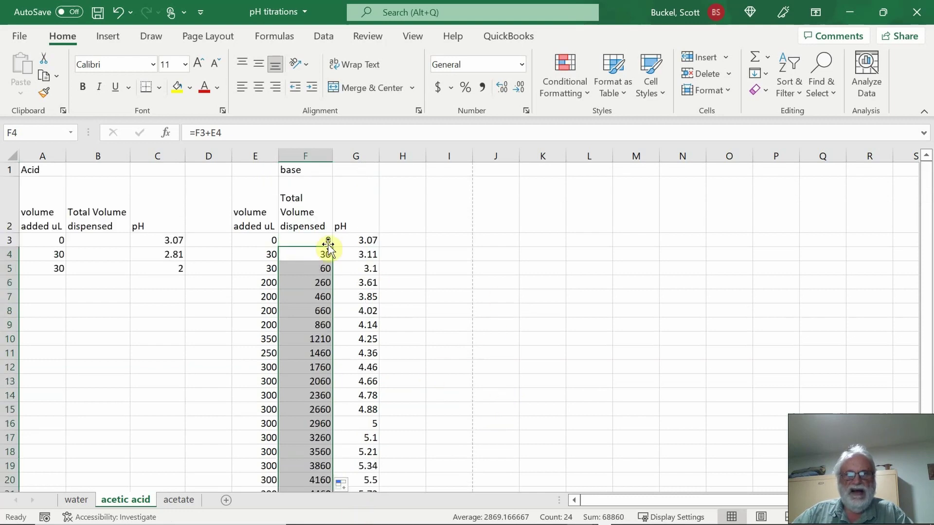
pyautogui.click(298, 202)
pyautogui.moveTo(324, 206); pyautogui.dragTo(365, 462)
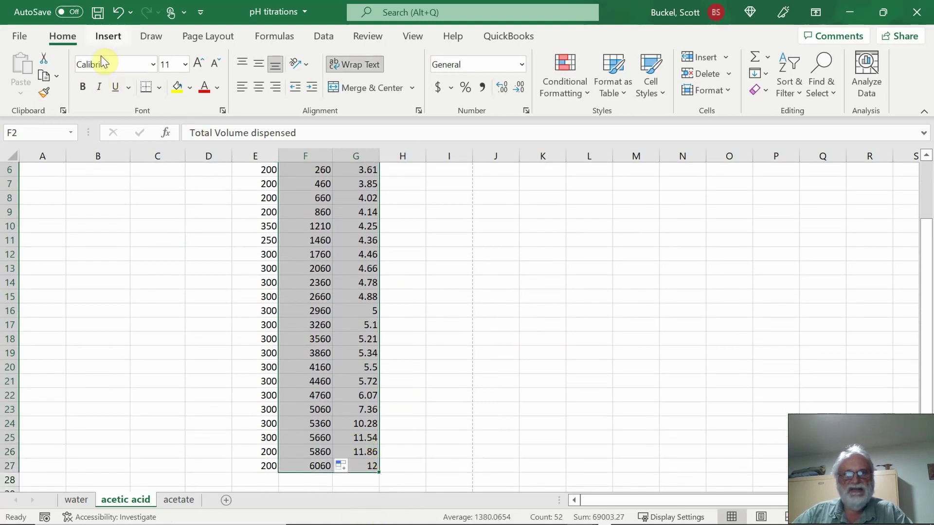
# Insert a smooth-line scatter chart with markers of base volume vs pH and move it right of the table
pyautogui.click(107, 36)
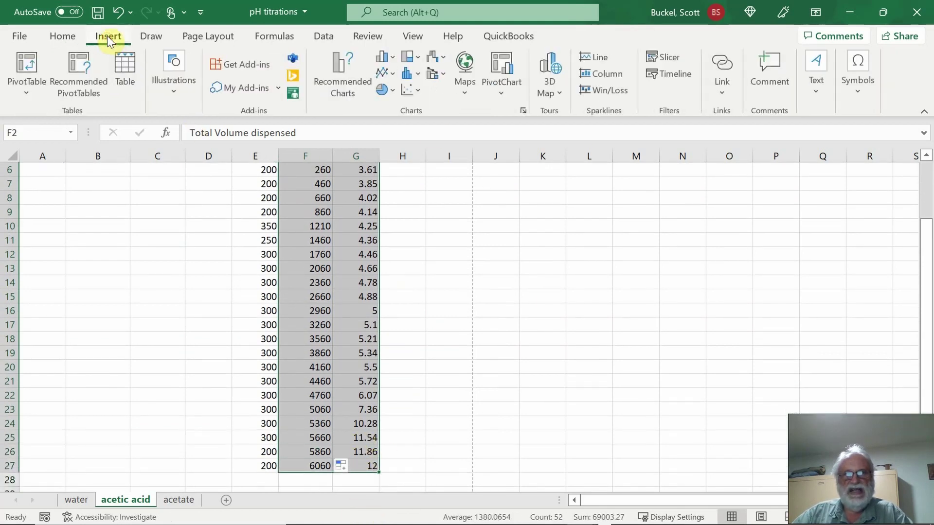
pyautogui.click(408, 89)
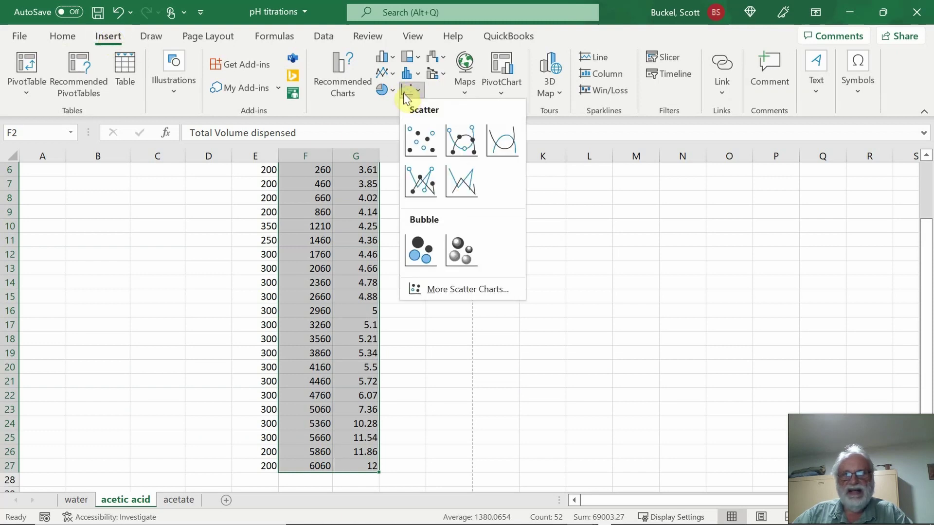
pyautogui.click(456, 141)
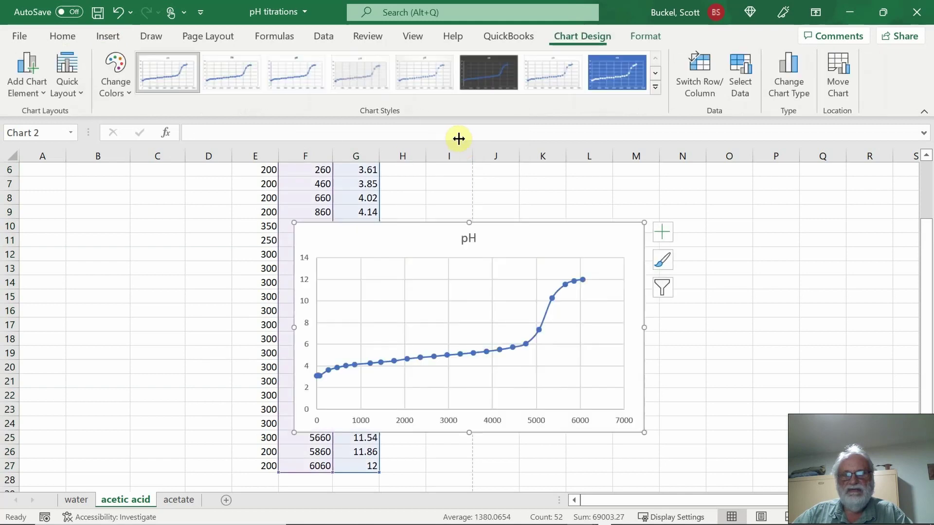
pyautogui.moveTo(513, 242)
pyautogui.mouseDown()
pyautogui.moveTo(670, 229)
pyautogui.moveTo(653, 198)
pyautogui.mouseUp()
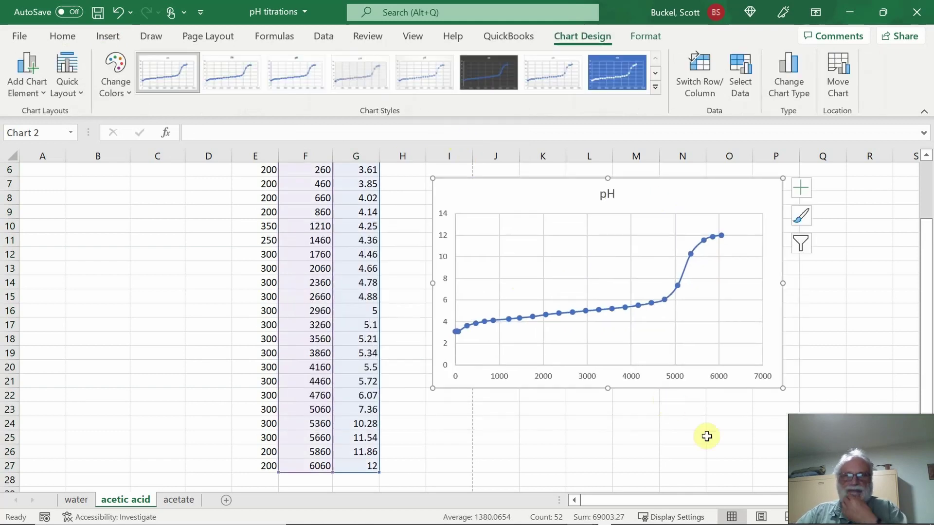
pyautogui.click(740, 73)
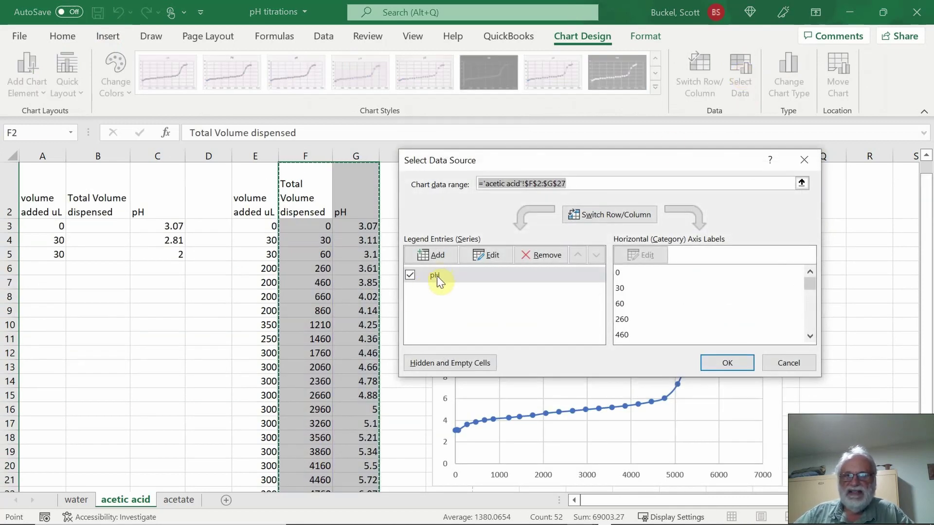
pyautogui.click(494, 256)
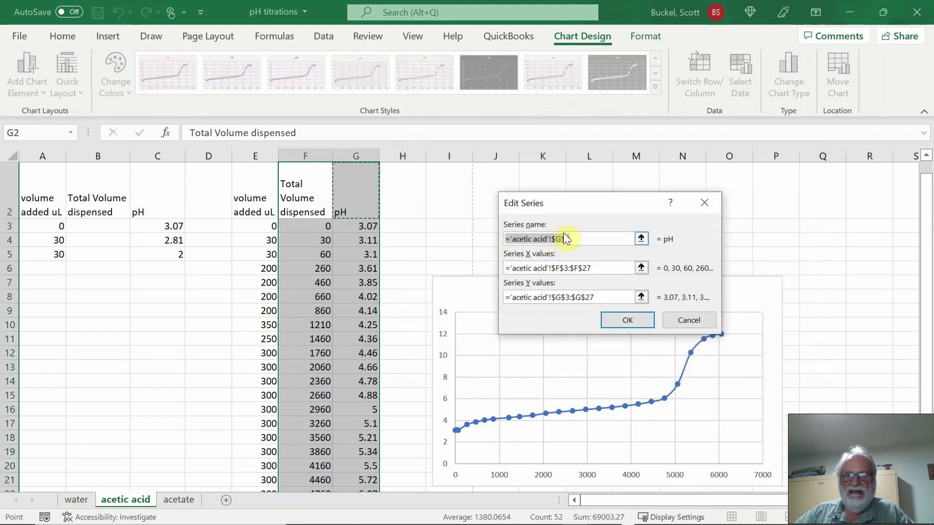
pyautogui.write('Base addition')
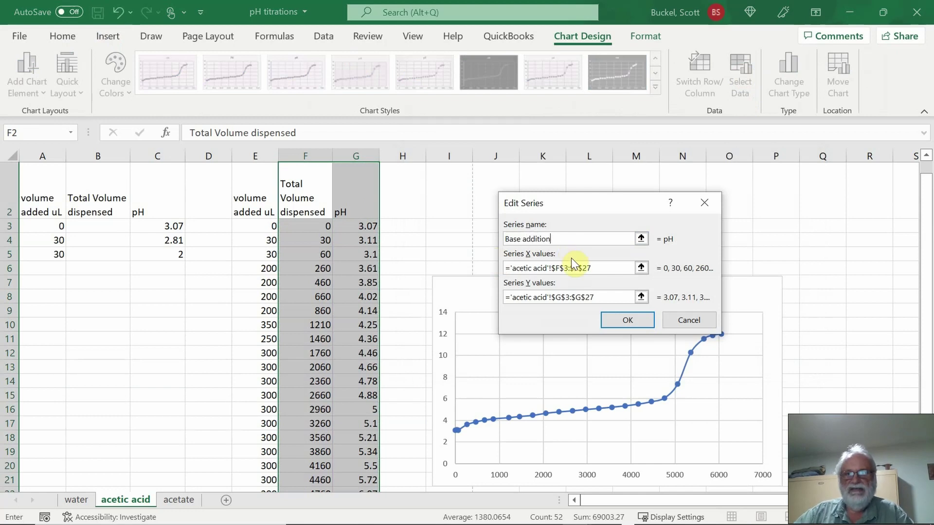
pyautogui.click(627, 321)
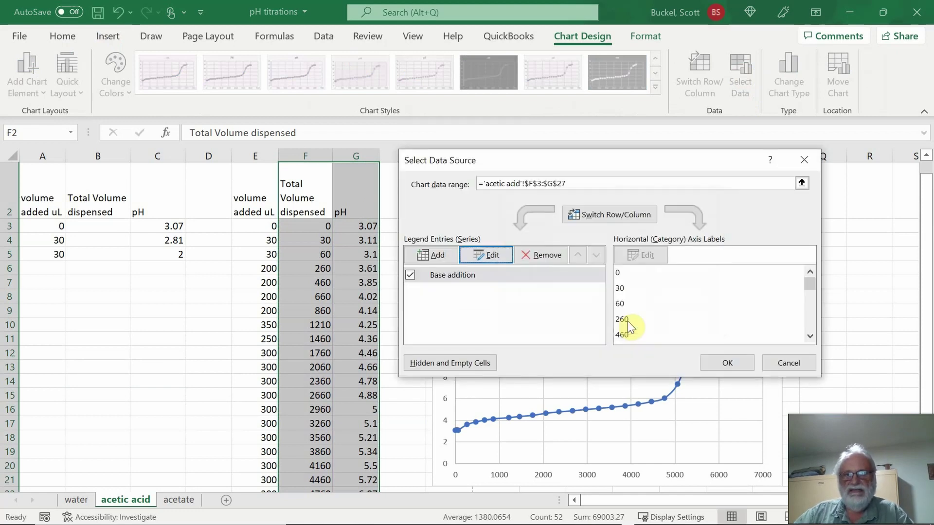
pyautogui.click(437, 256)
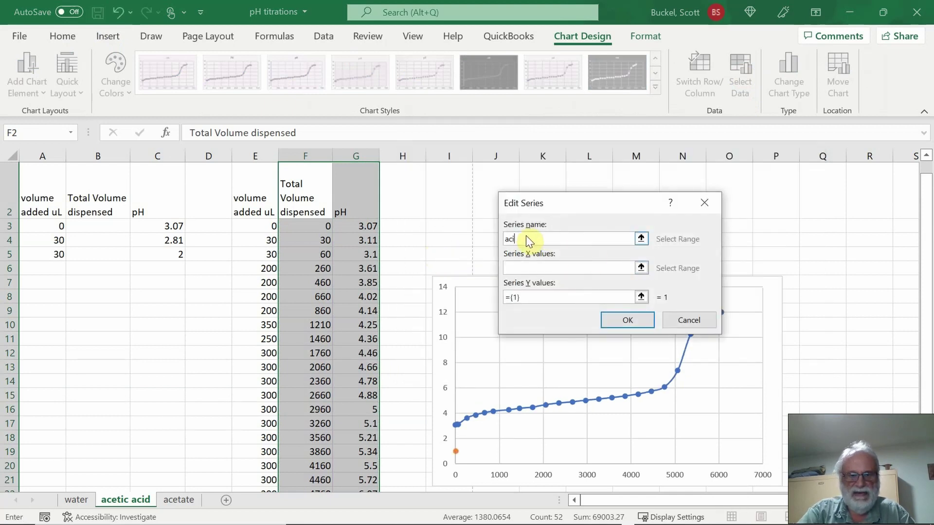
pyautogui.write('acid addition')
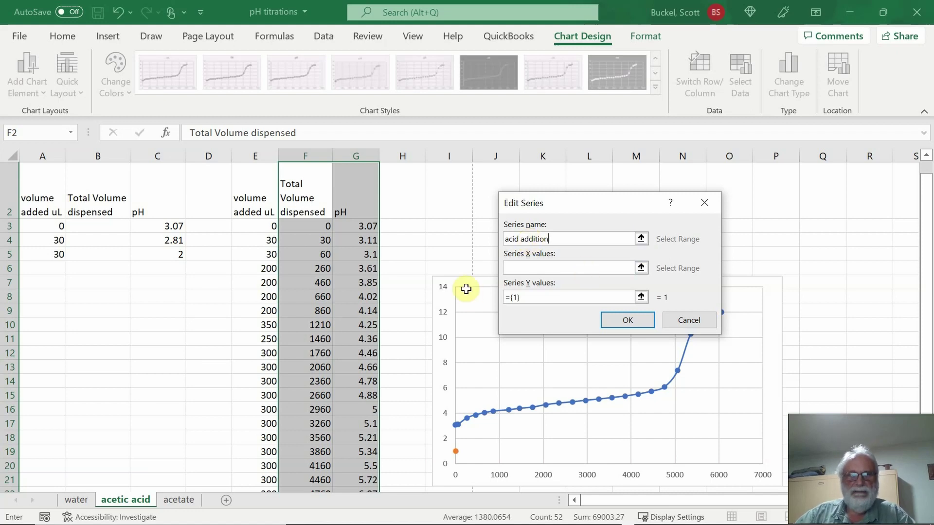
pyautogui.click(641, 268)
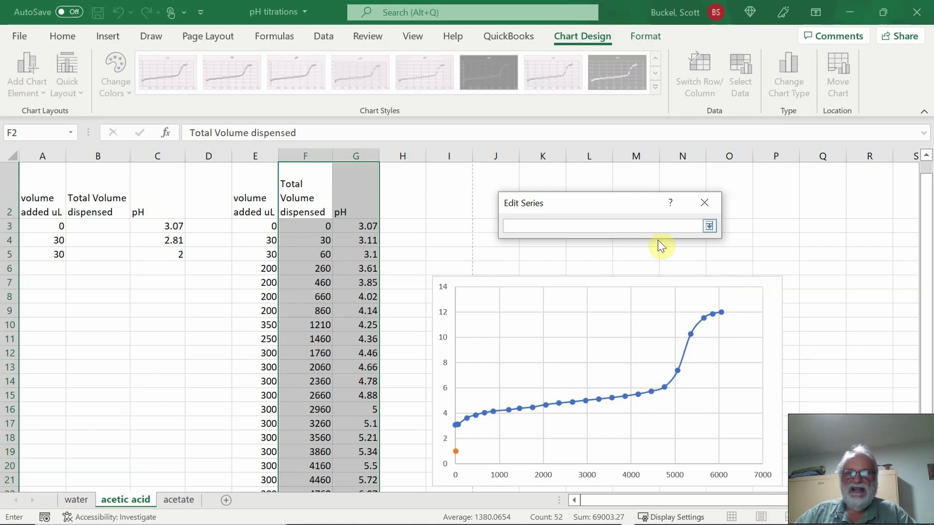
pyautogui.click(706, 202)
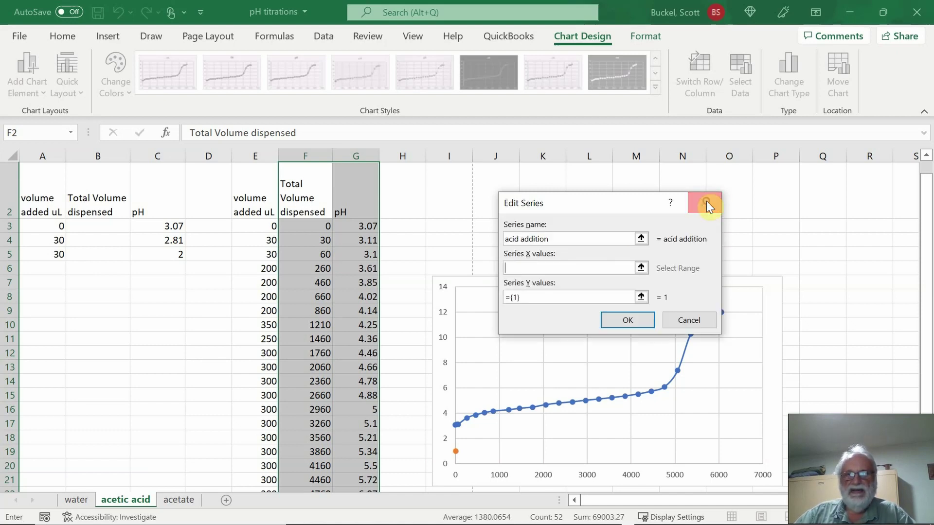
pyautogui.click(682, 322)
# Discard the data source changes and format the acid data A3:C5 as two-decimal Number
pyautogui.click(785, 361)
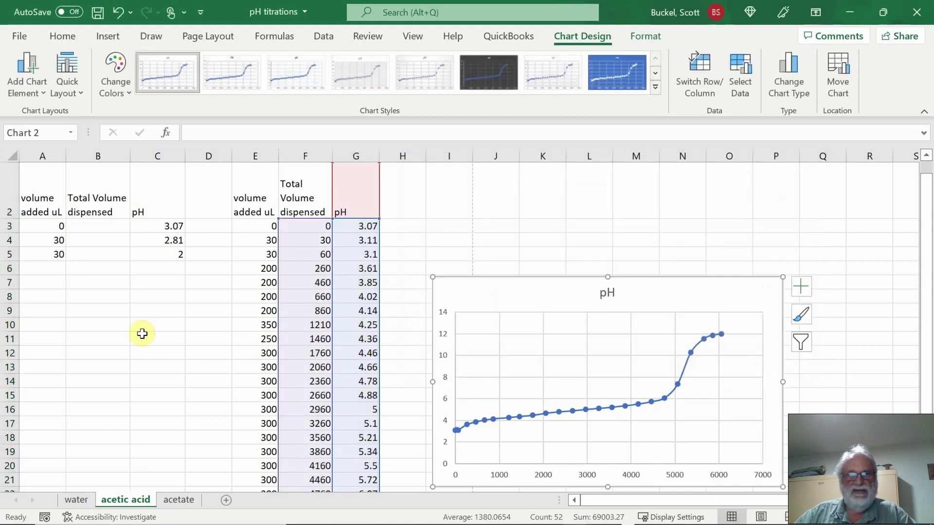
pyautogui.click(107, 227)
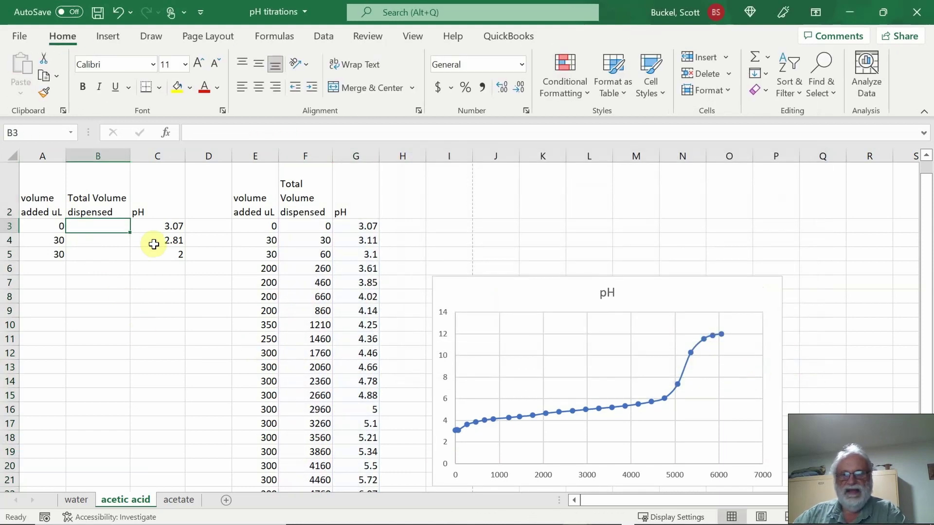
pyautogui.write('0')
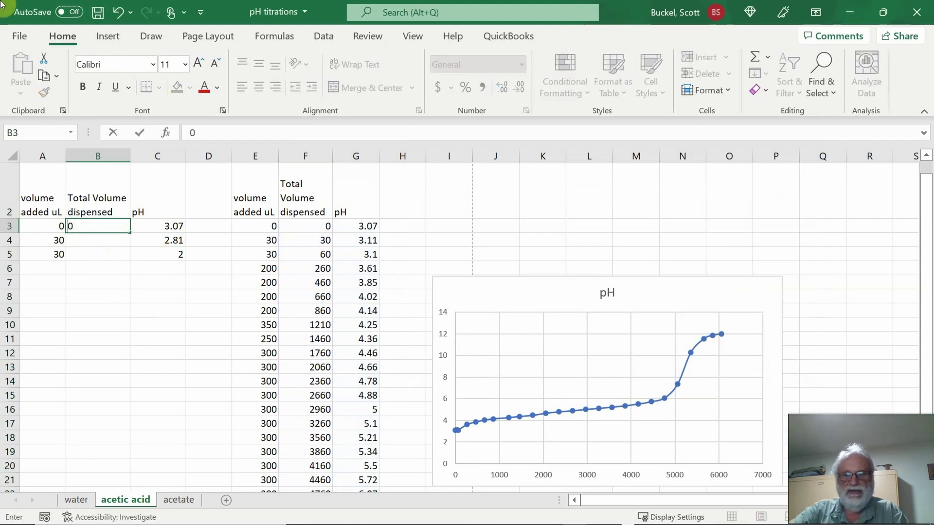
pyautogui.press('BackSpace')
pyautogui.write('=')
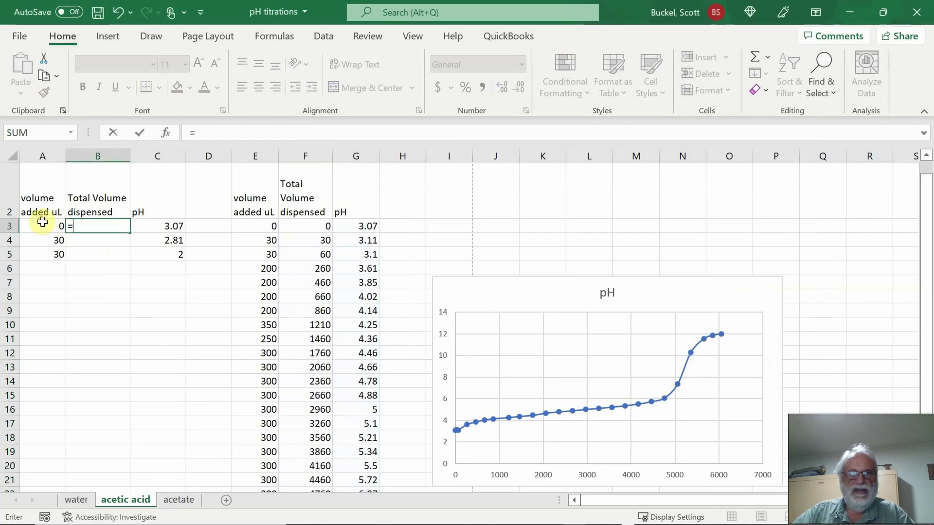
pyautogui.press('Return')
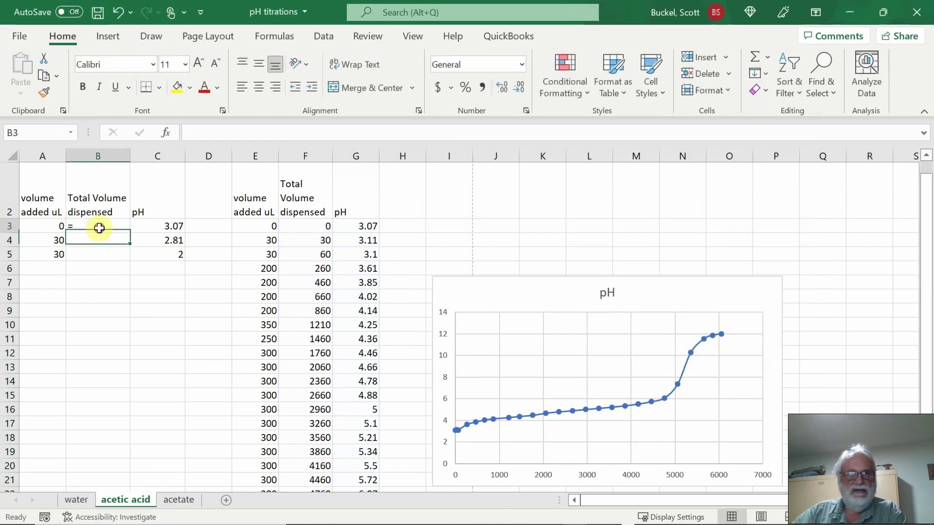
pyautogui.click(99, 228)
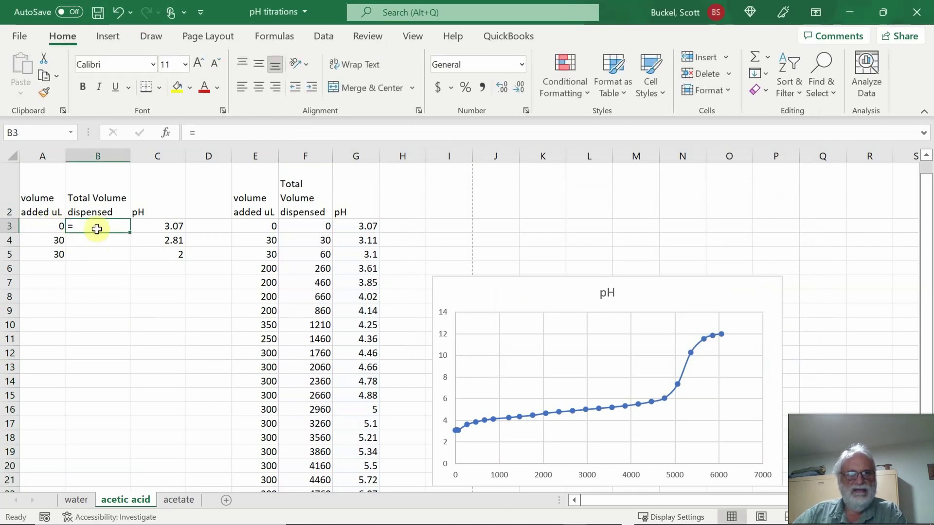
pyautogui.click(41, 226)
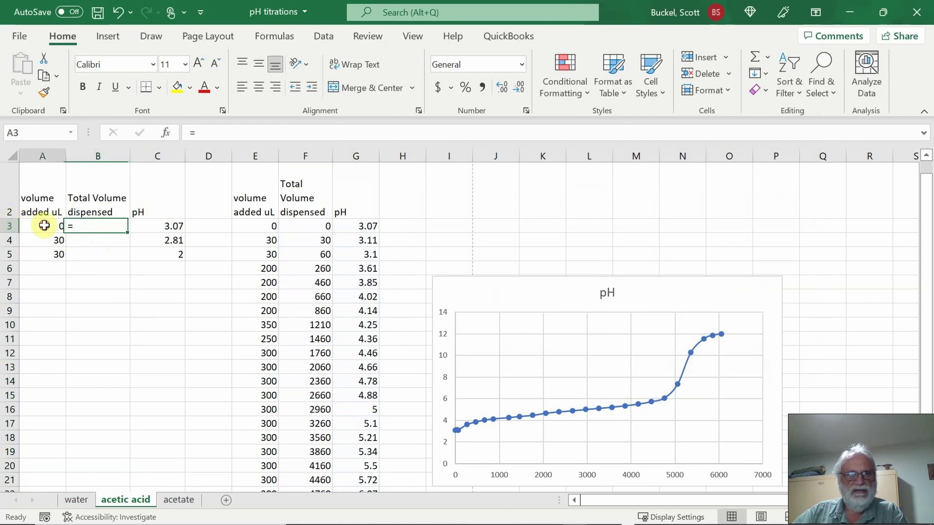
pyautogui.moveTo(61, 226); pyautogui.dragTo(144, 252)
pyautogui.click(519, 68)
pyautogui.click(509, 125)
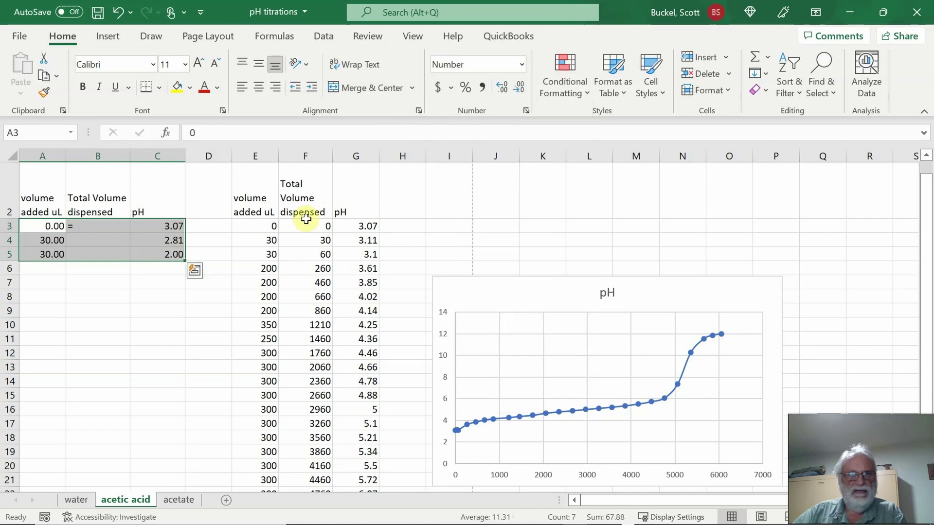
# Fill B3:B5 with running totals (=A3, then =B3+A4 filled down) and nudge the chart up
pyautogui.click(142, 243)
pyautogui.click(94, 228)
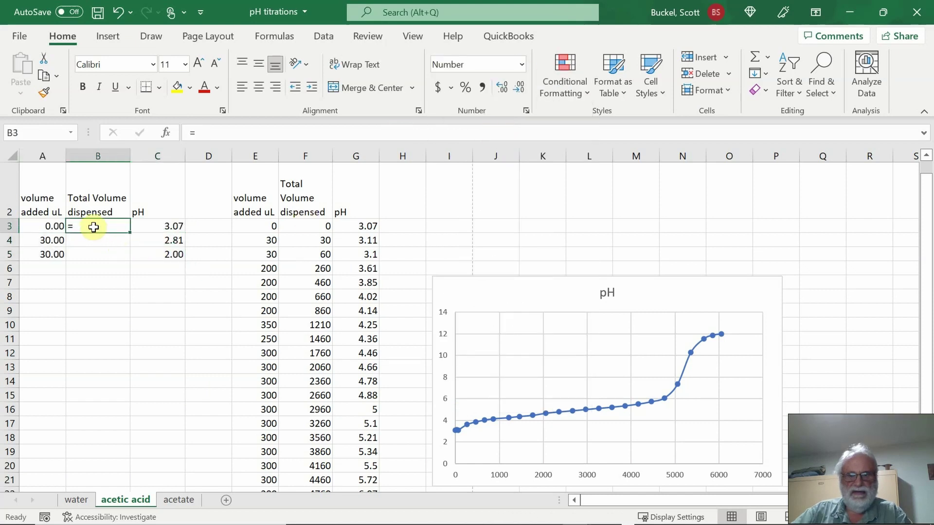
pyautogui.click(46, 226)
pyautogui.press('Return')
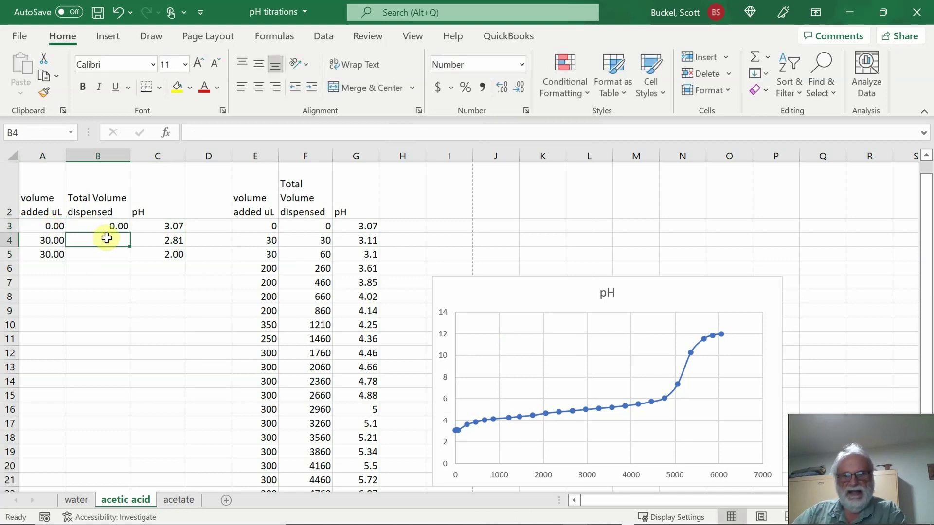
pyautogui.write('=')
pyautogui.click(122, 228)
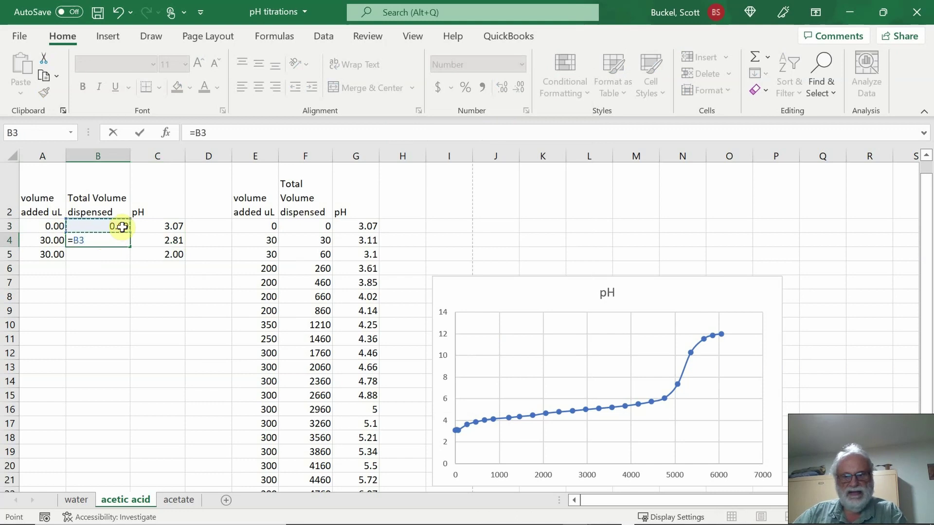
pyautogui.write('+')
pyautogui.click(51, 240)
pyautogui.press('Return')
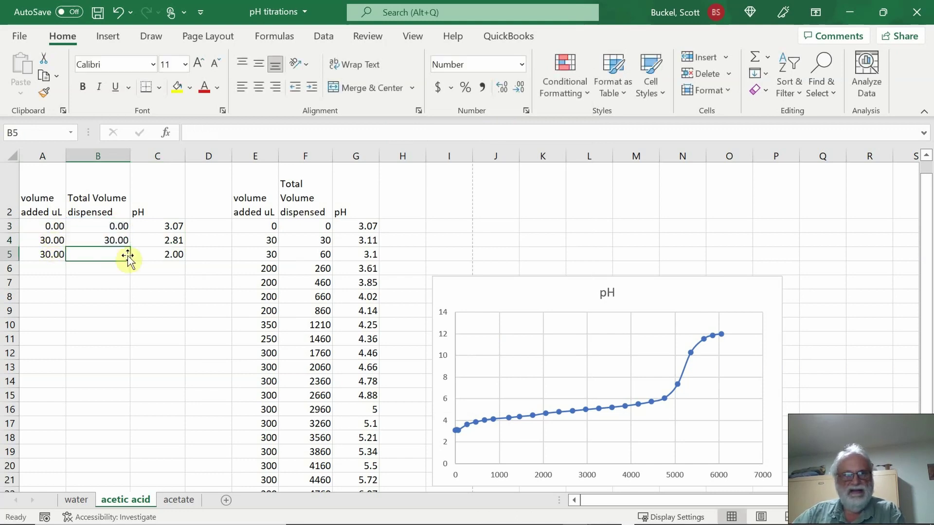
pyautogui.click(125, 236)
pyautogui.moveTo(130, 246); pyautogui.dragTo(129, 257)
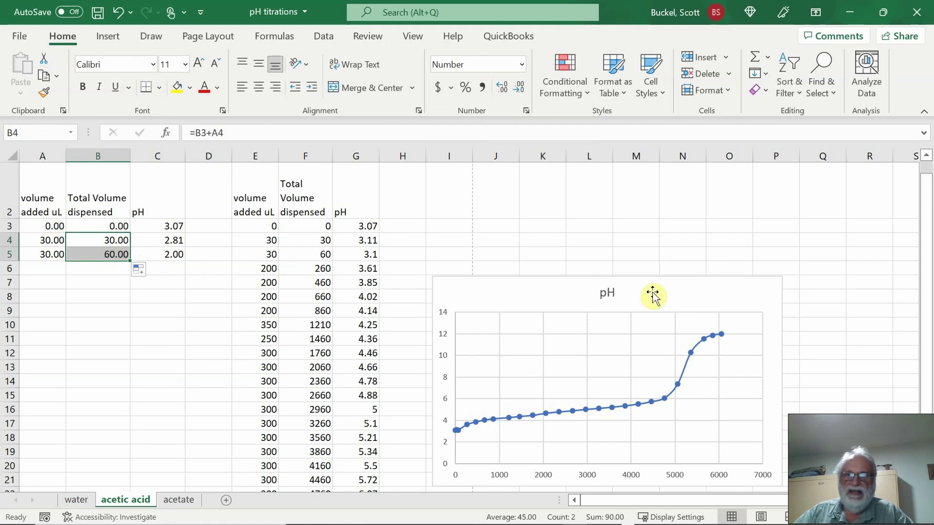
pyautogui.moveTo(653, 295); pyautogui.dragTo(659, 264)
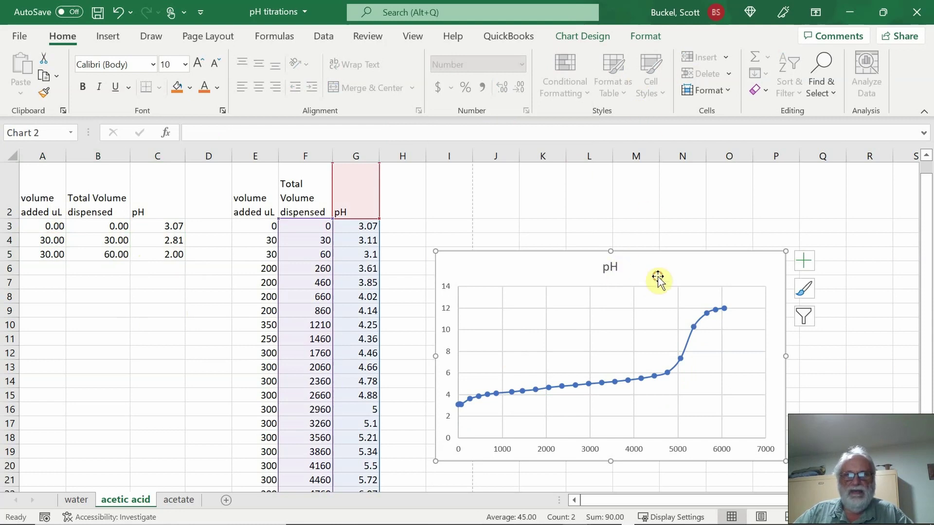
# Add an 'acid addition' series to the pH chart with X values B3:B5 and Y values C3:C5
pyautogui.click(849, 392)
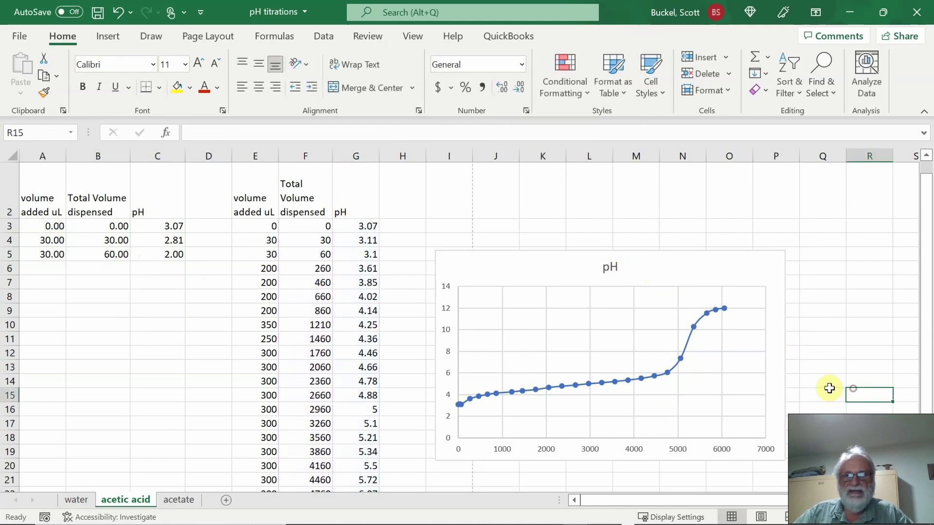
pyautogui.click(725, 275)
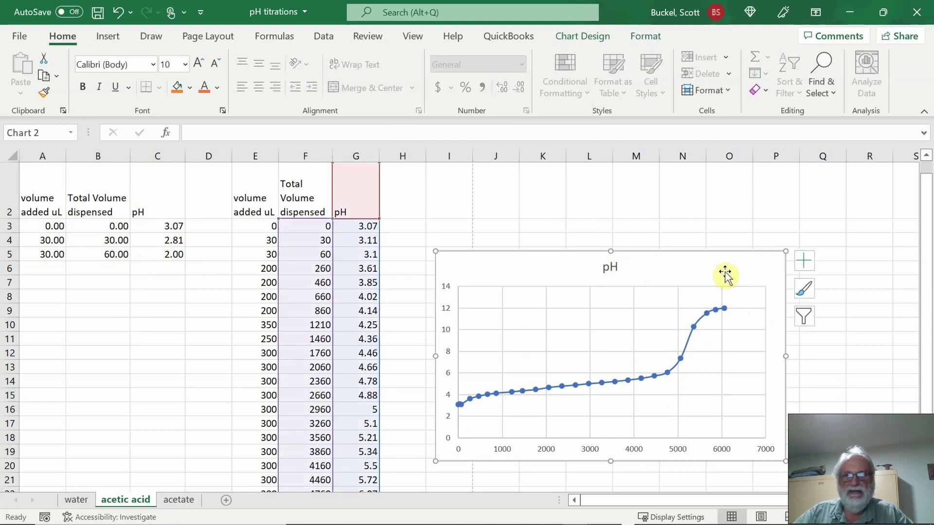
pyautogui.click(573, 38)
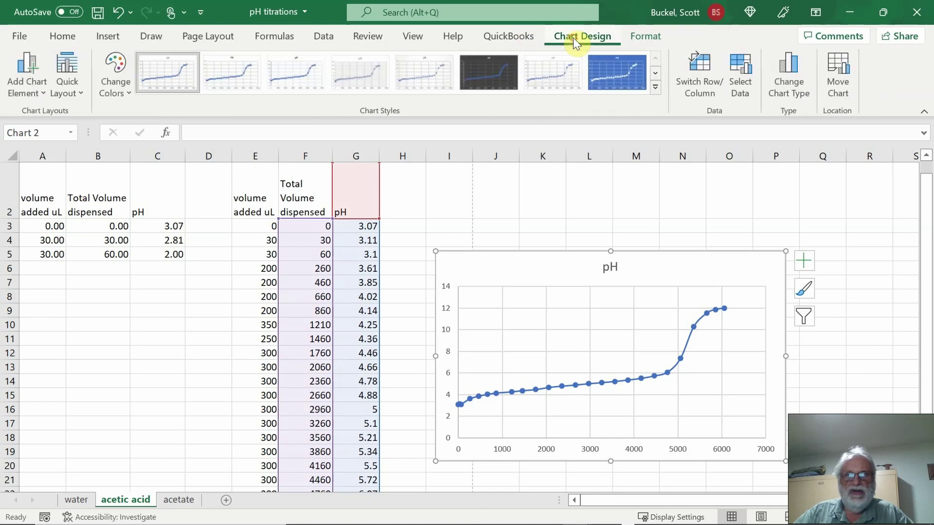
pyautogui.click(741, 65)
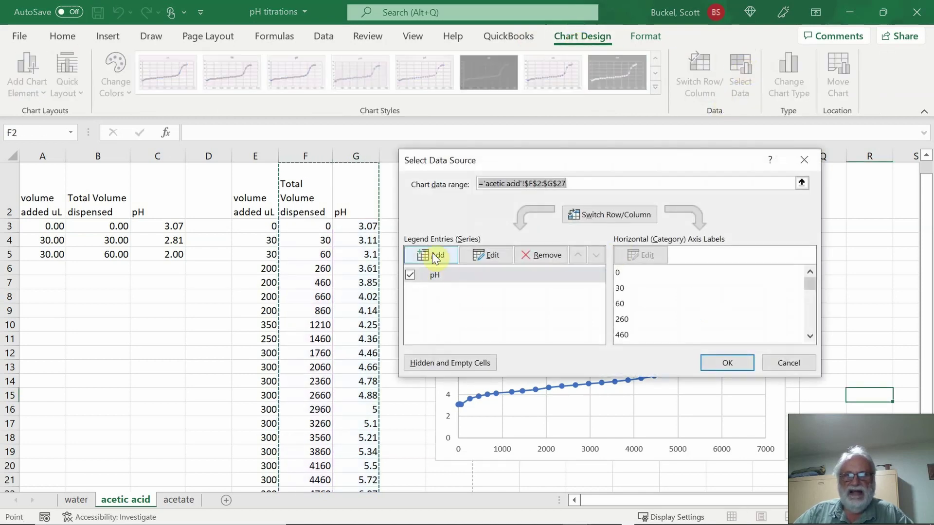
pyautogui.click(431, 252)
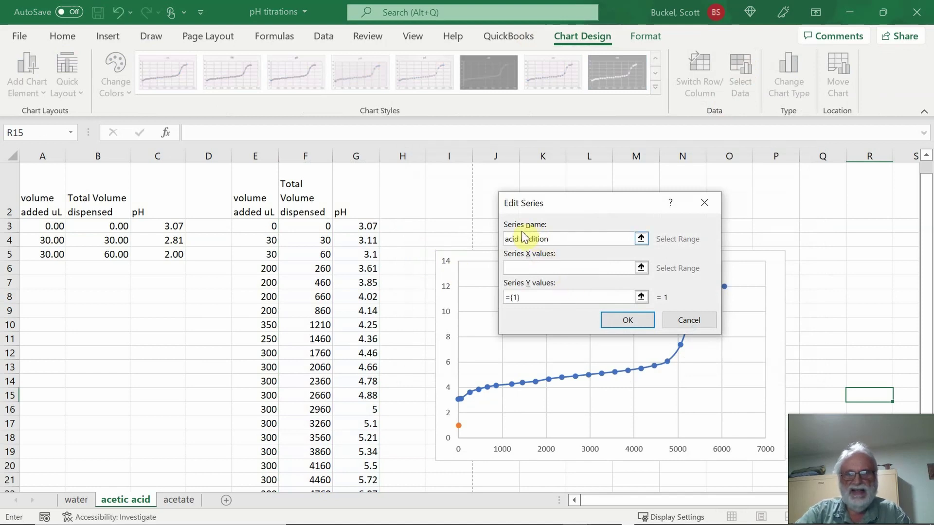
pyautogui.click(641, 267)
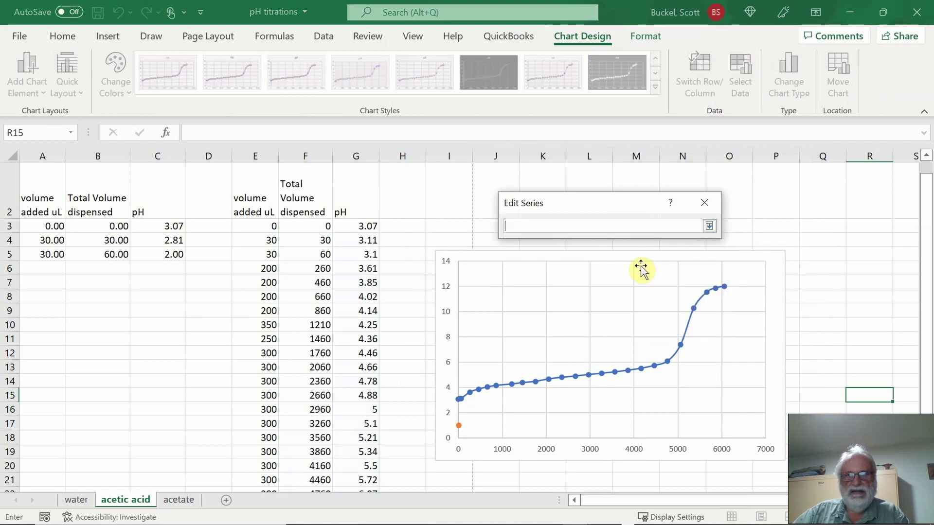
pyautogui.moveTo(95, 229); pyautogui.dragTo(103, 258)
pyautogui.click(642, 297)
pyautogui.moveTo(170, 226); pyautogui.dragTo(171, 253)
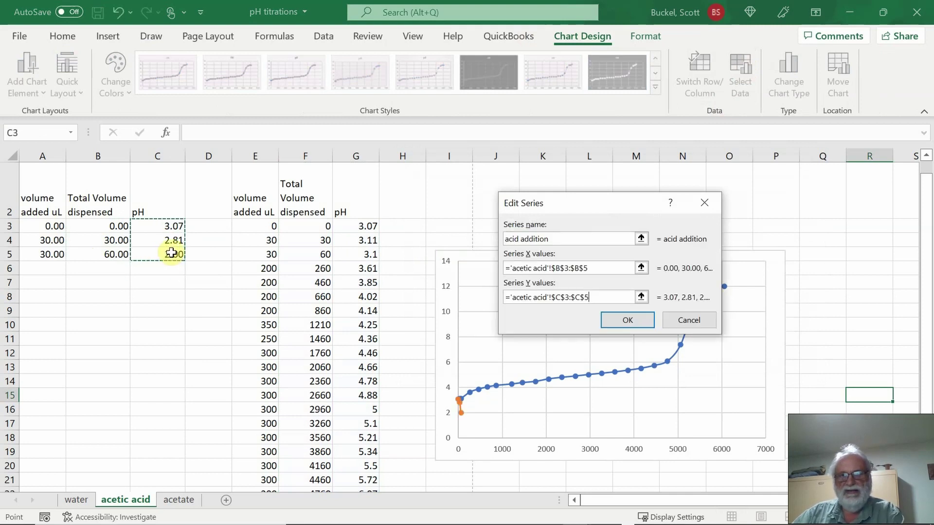
pyautogui.click(628, 319)
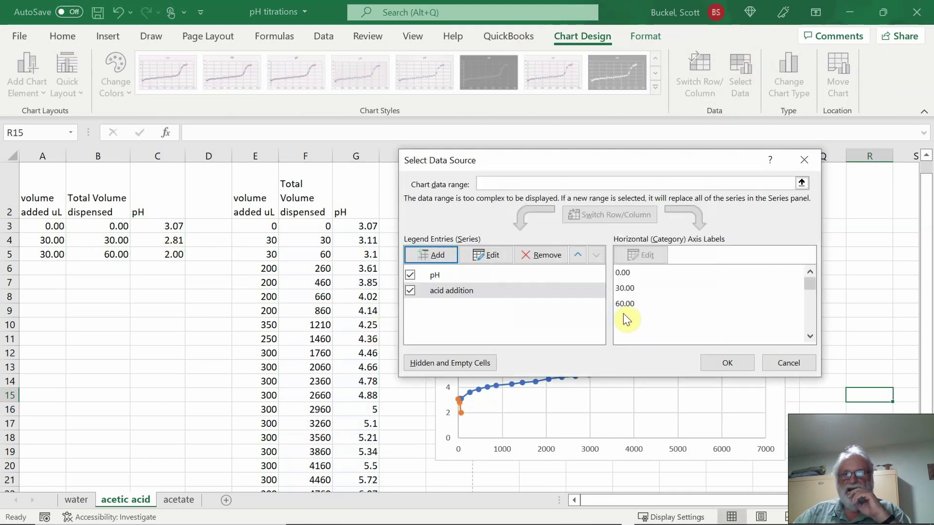
# Rename the existing pH series to 'base addition' and apply the series changes
pyautogui.click(445, 272)
pyautogui.click(485, 255)
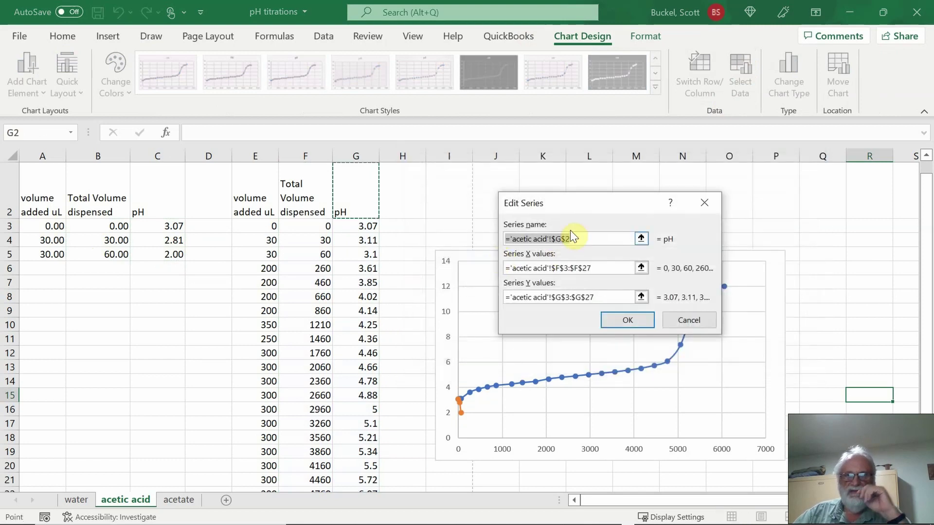
pyautogui.write('base addition')
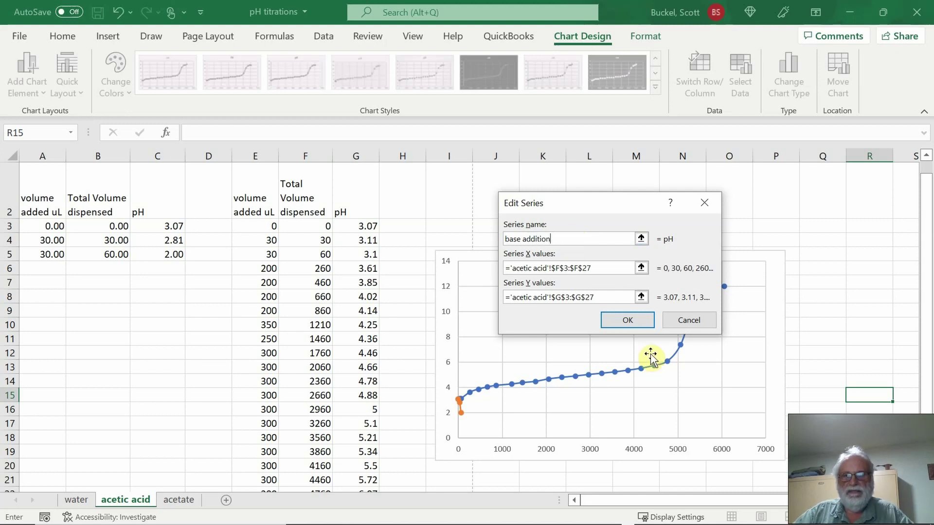
pyautogui.click(629, 320)
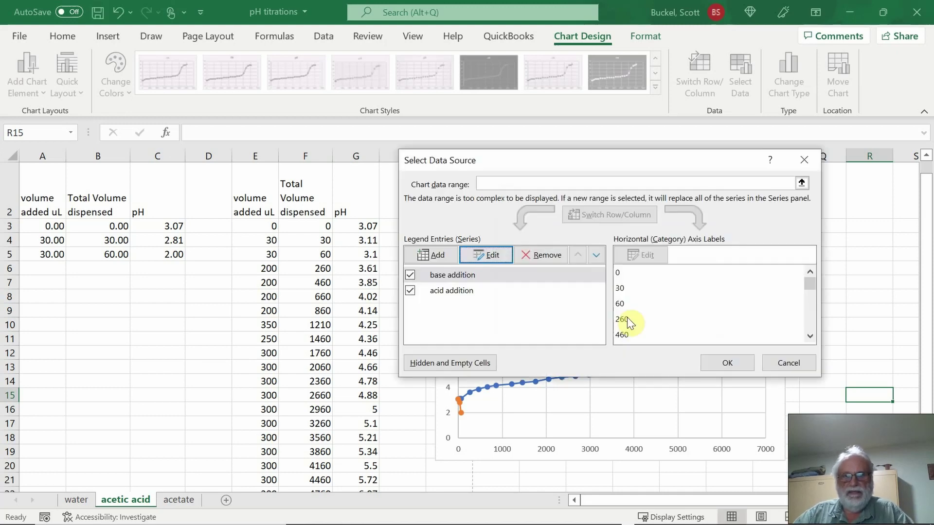
pyautogui.click(727, 363)
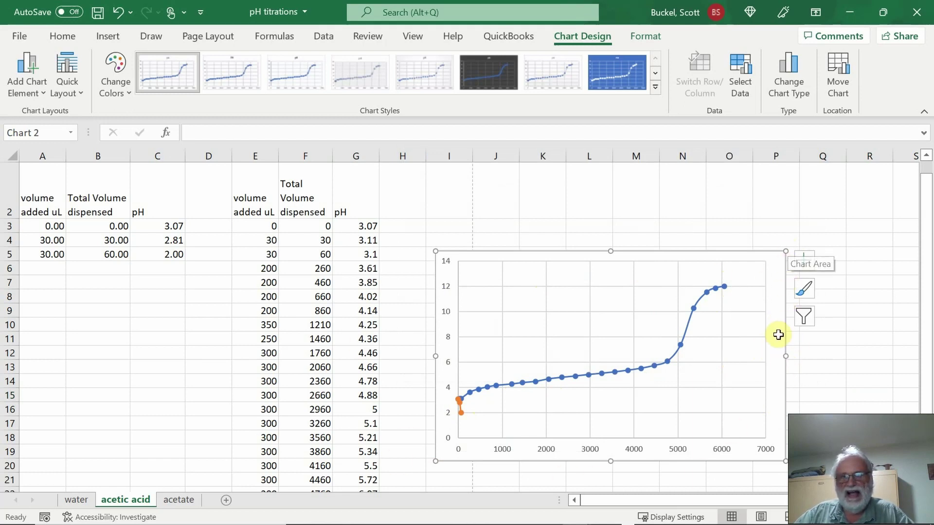
# Add a primary horizontal axis title reading 'volume of either 0.1 N HCl or 0.1 N NaOH'
pyautogui.click(31, 63)
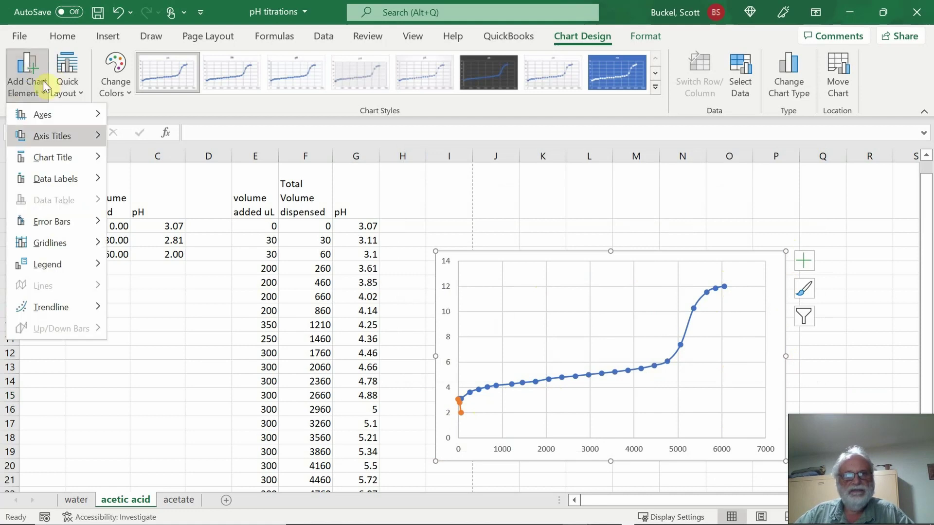
pyautogui.moveTo(72, 145)
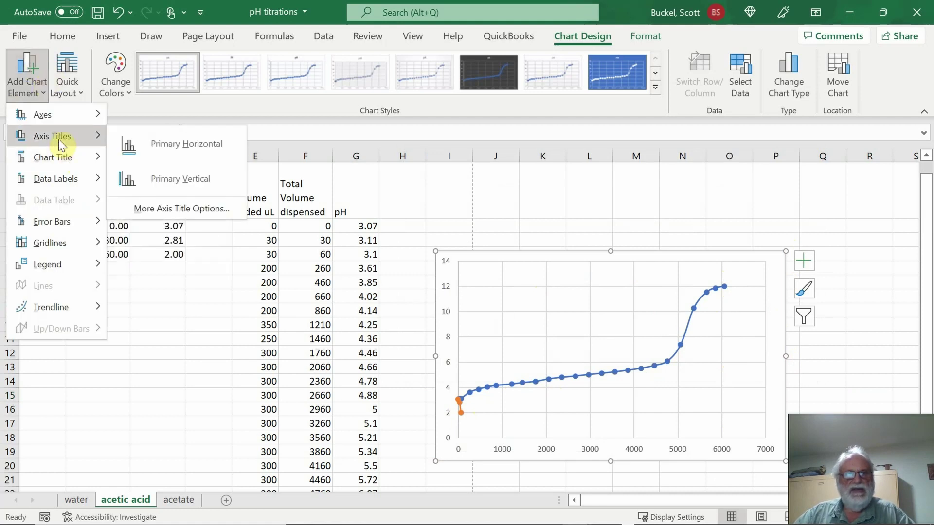
pyautogui.click(157, 145)
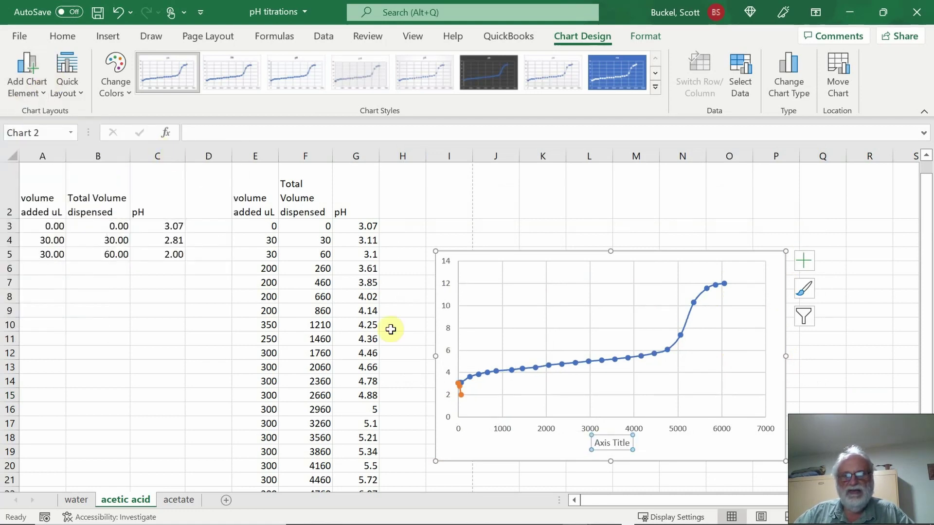
pyautogui.moveTo(595, 442); pyautogui.dragTo(625, 443)
pyautogui.write('addition')
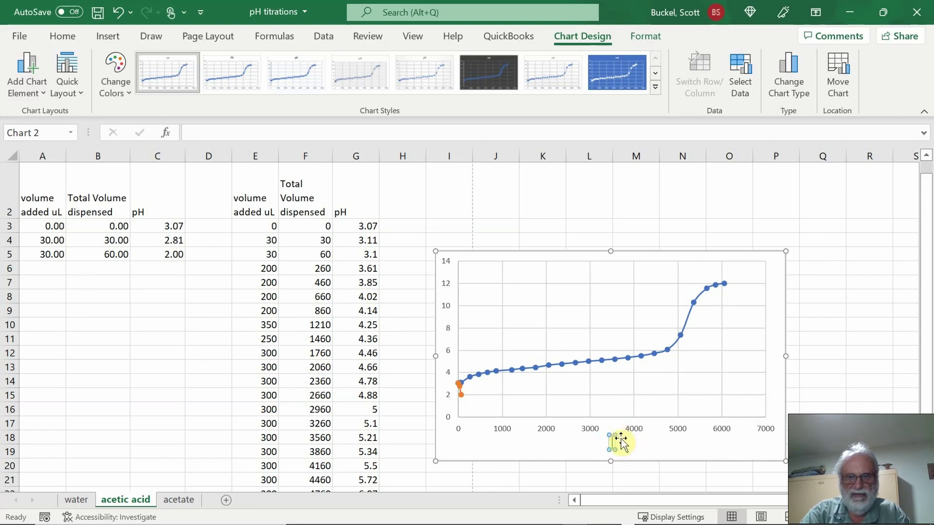
pyautogui.write('volum')
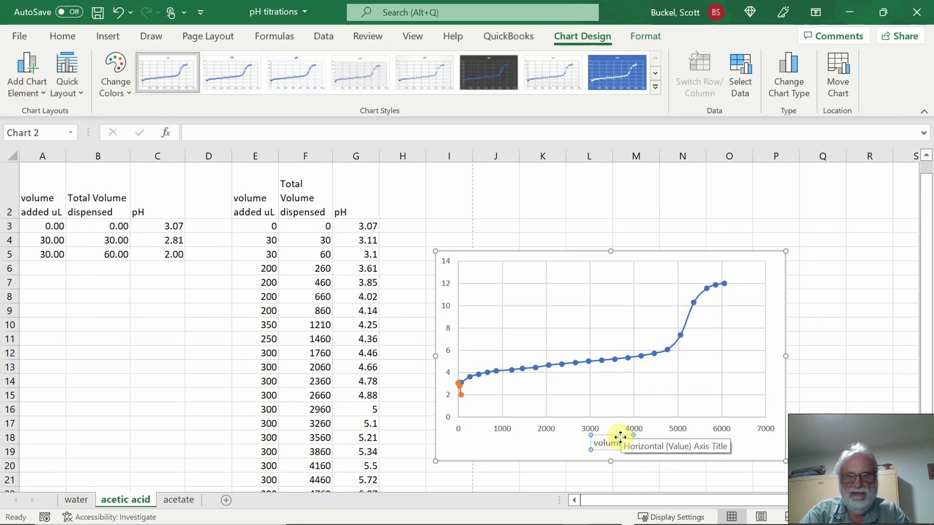
pyautogui.write('e add')
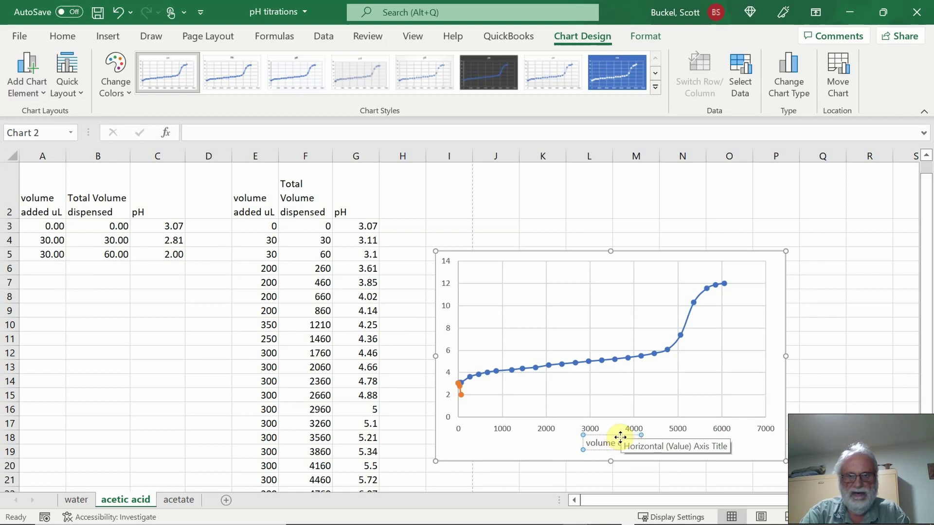
pyautogui.write('OH ')
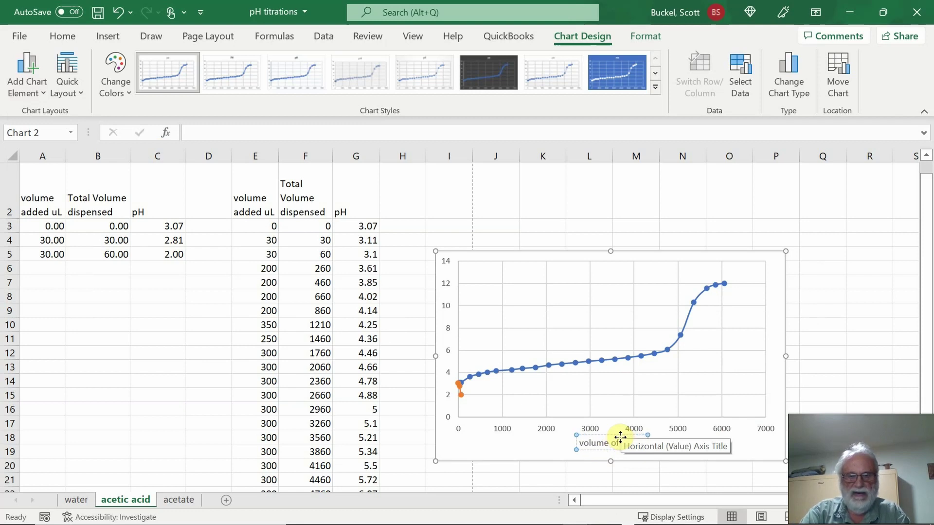
pyautogui.write('added ')
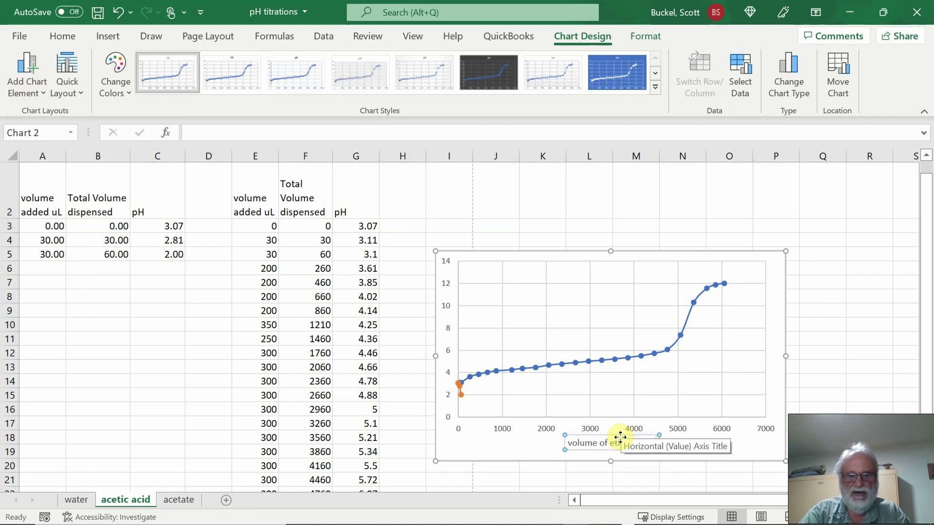
pyautogui.write('(uL')
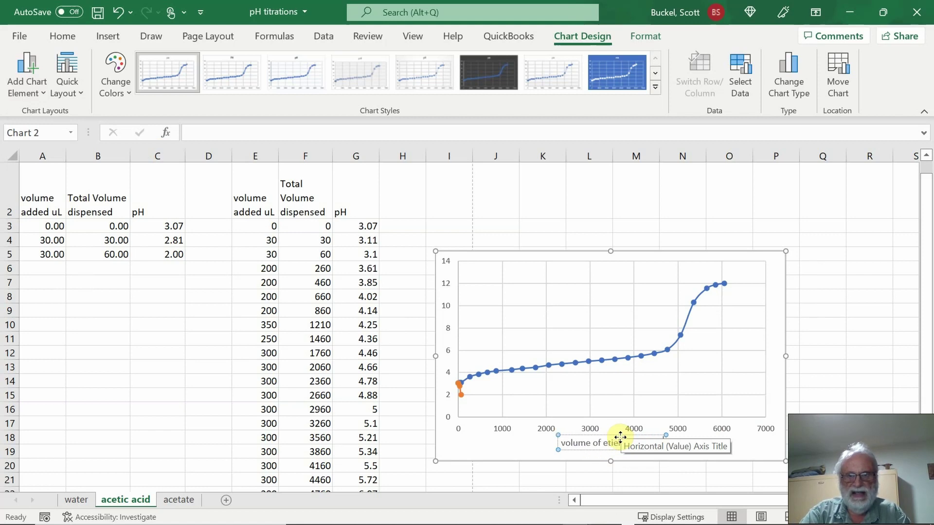
pyautogui.write(')')
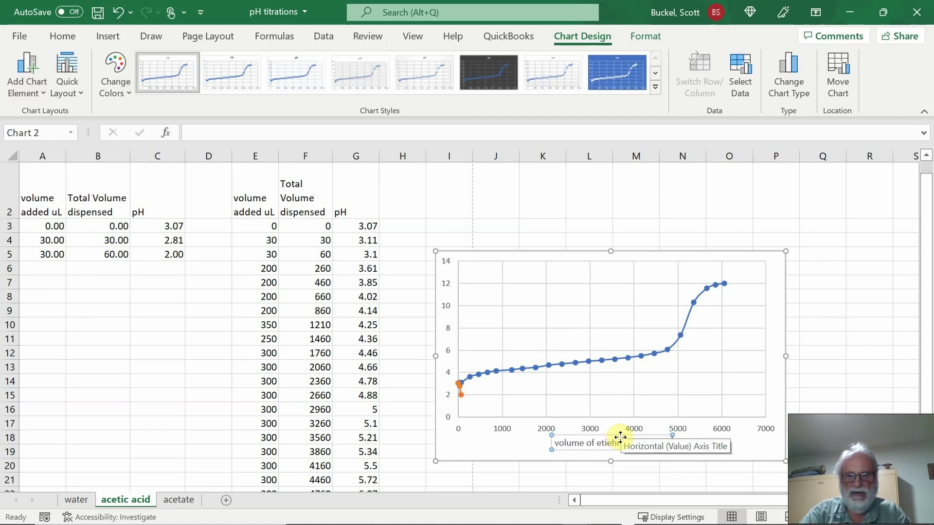
pyautogui.write(' NaOHadded')
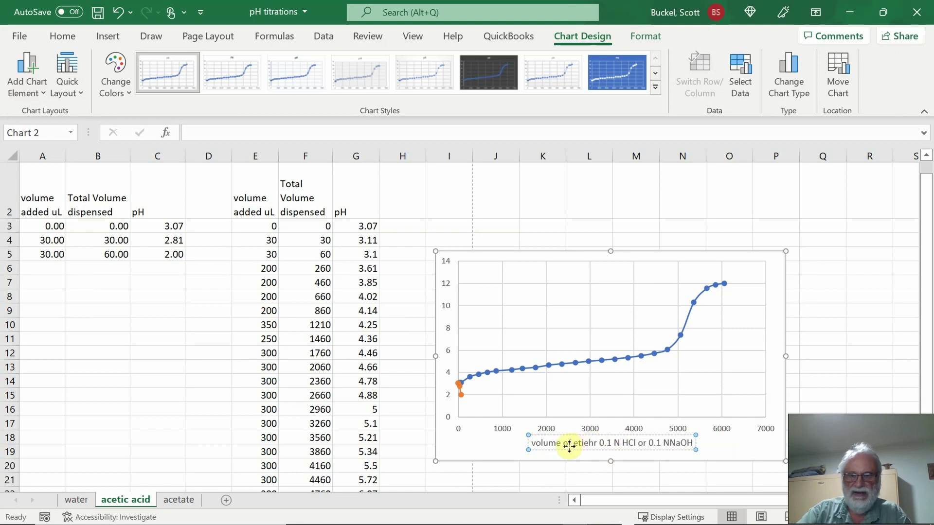
pyautogui.press('BackSpace')
pyautogui.press('BackSpace')
pyautogui.press('BackSpace')
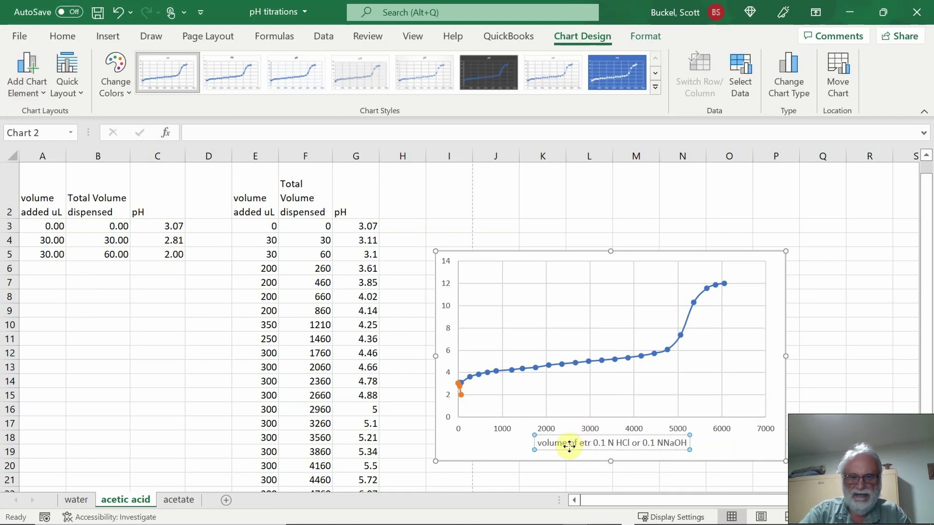
pyautogui.press('BackSpace')
pyautogui.write('ithe')
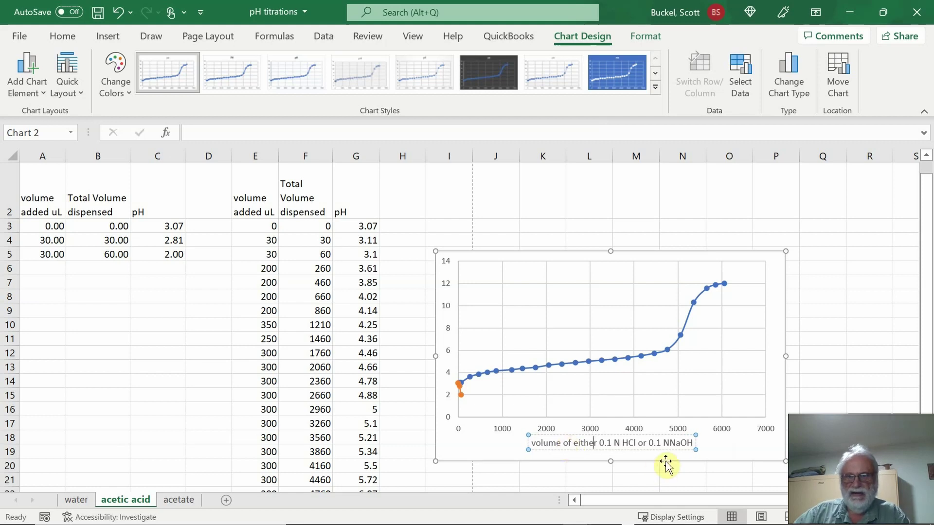
pyautogui.click(670, 444)
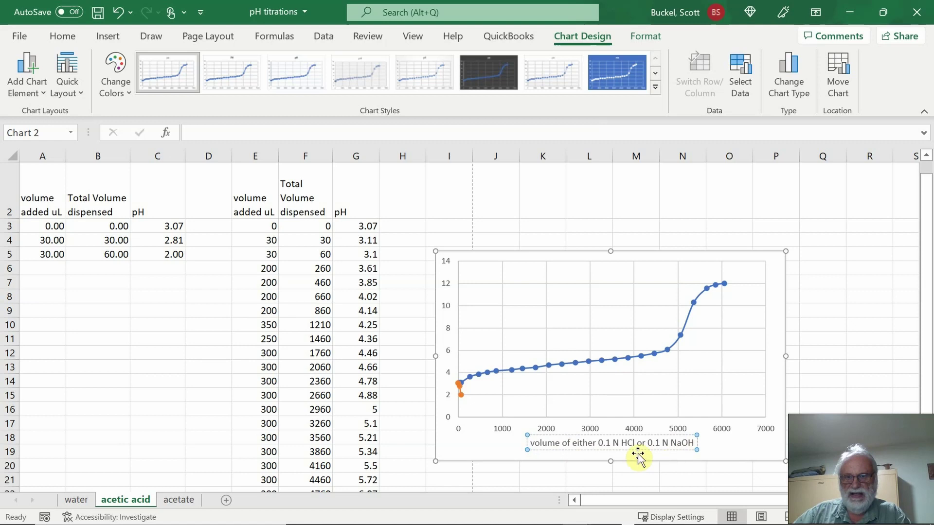
pyautogui.click(751, 445)
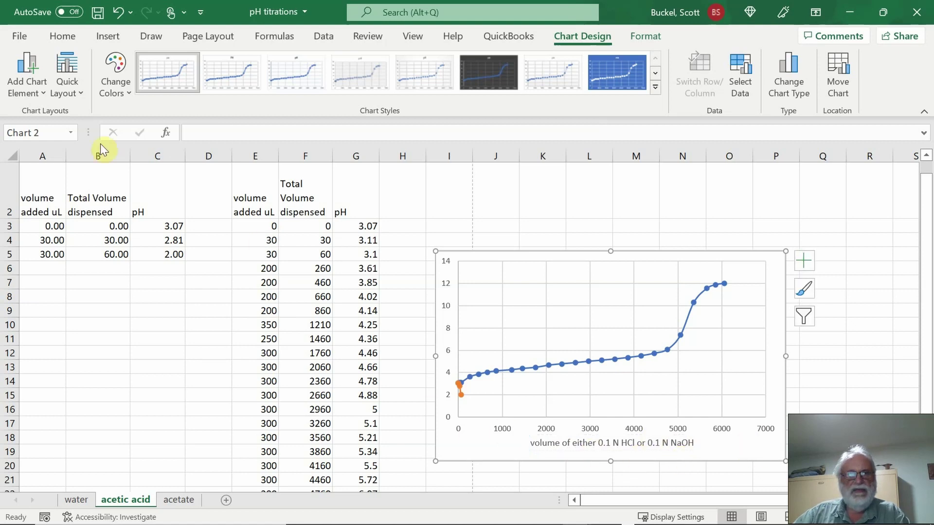
# Add a primary vertical axis title reading 'pH' to the acetic acid chart
pyautogui.click(30, 80)
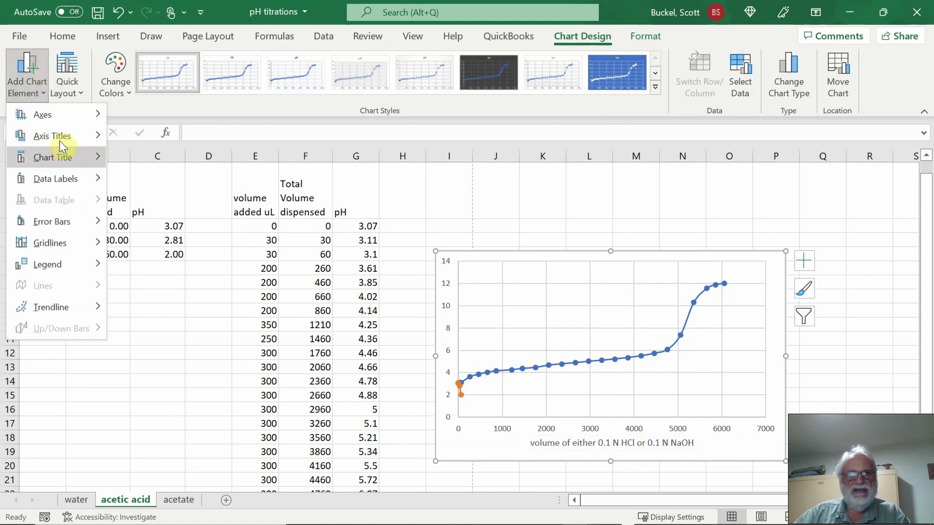
pyautogui.moveTo(61, 136)
pyautogui.click(173, 185)
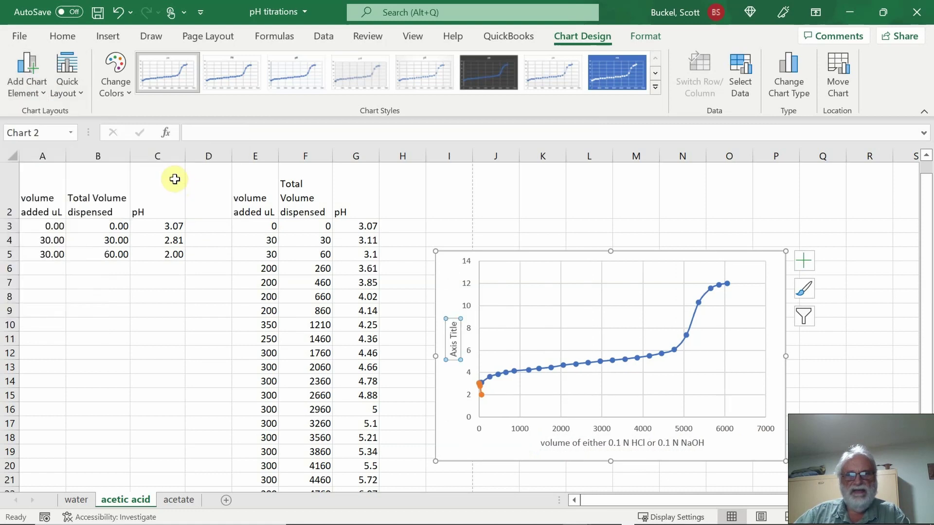
pyautogui.write('pH')
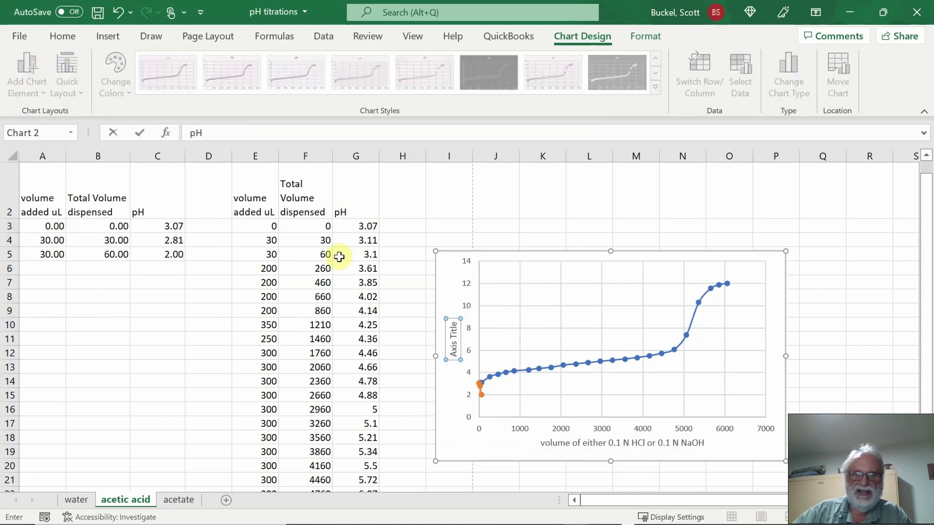
pyautogui.click(140, 132)
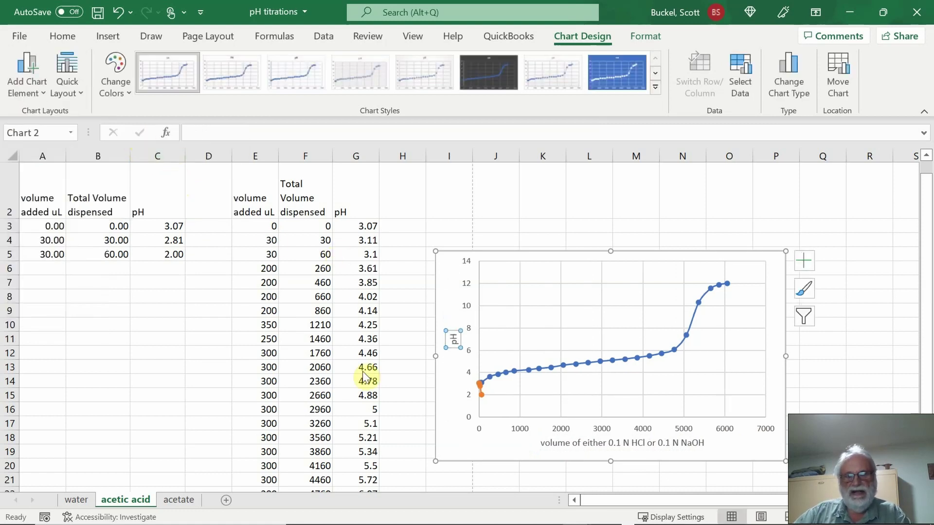
# Add a chart title above the plot reading 'Titration of Acetic Acid', then drag the chart upward
pyautogui.click(27, 71)
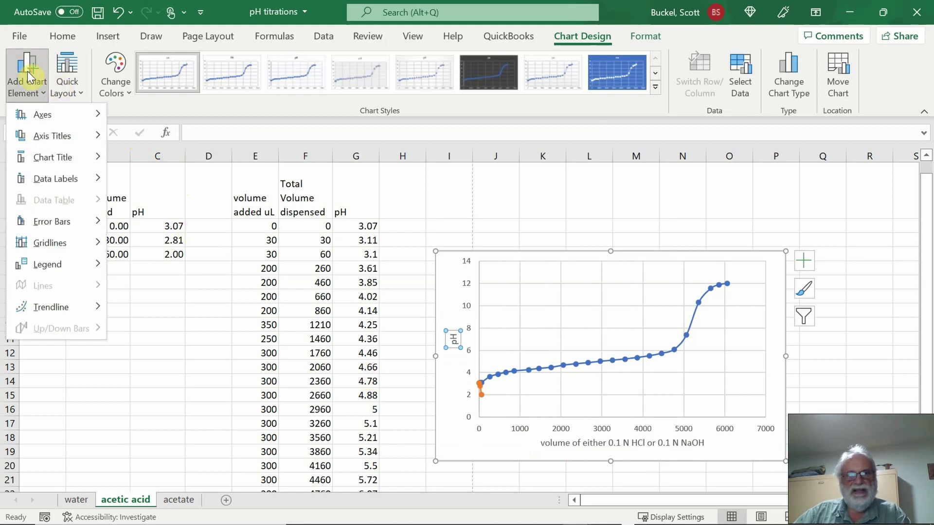
pyautogui.moveTo(45, 161)
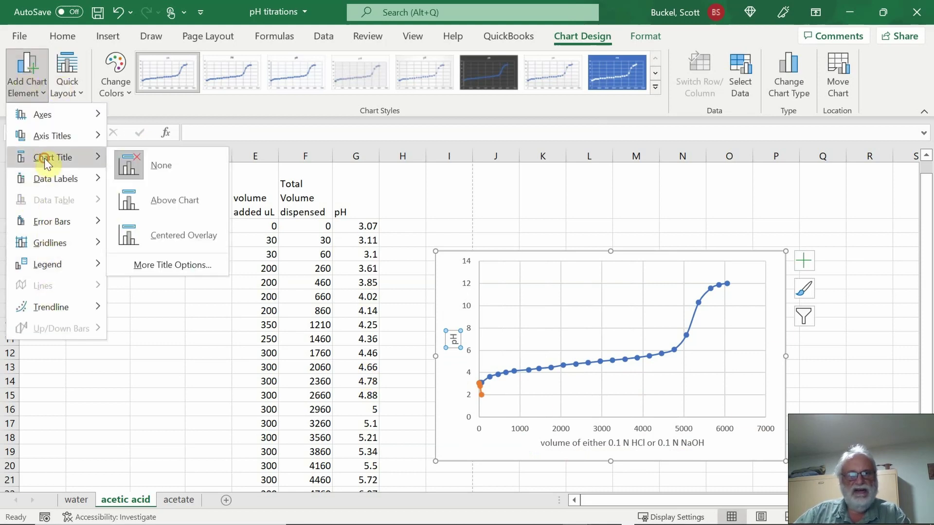
pyautogui.click(173, 202)
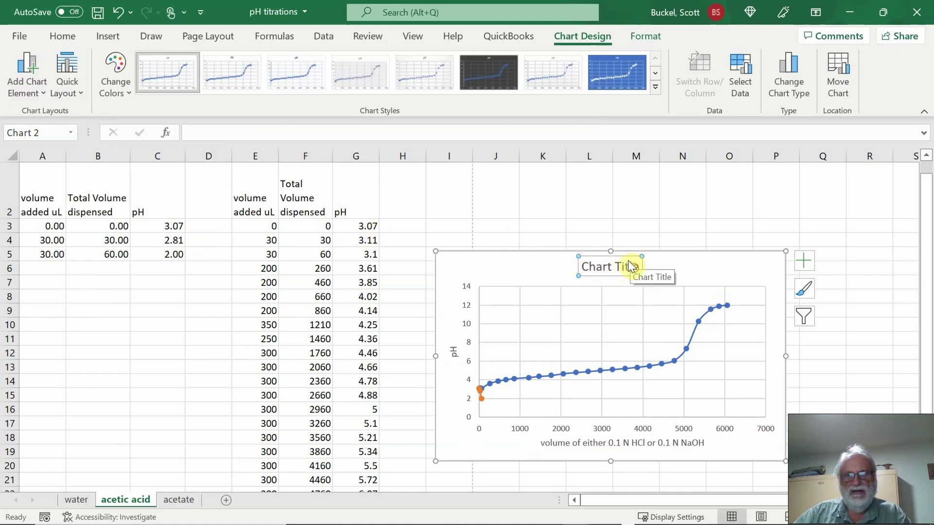
pyautogui.moveTo(638, 266); pyautogui.dragTo(582, 265)
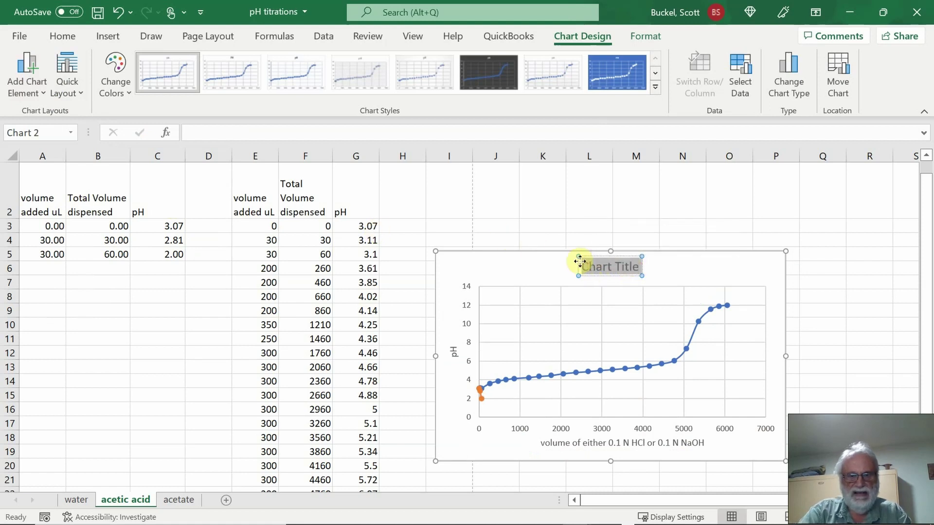
pyautogui.write('Titration of')
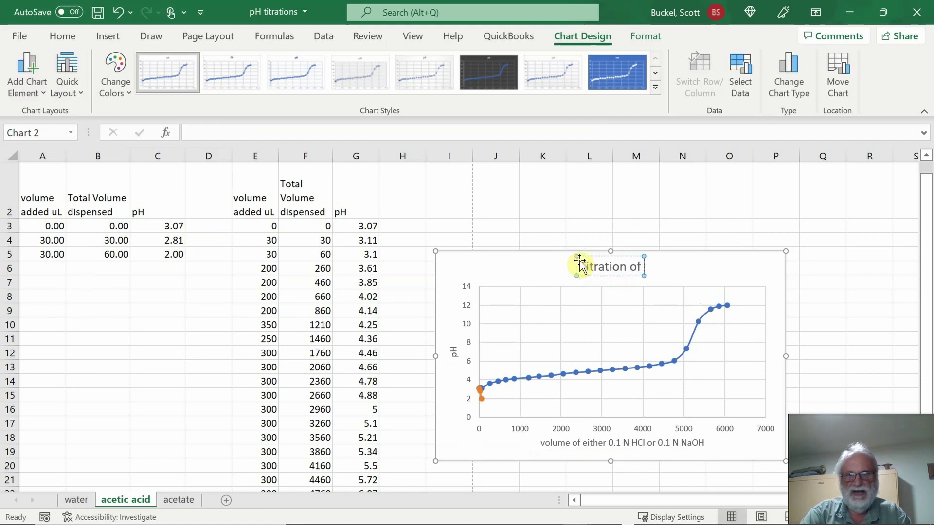
pyautogui.write(' Acetic')
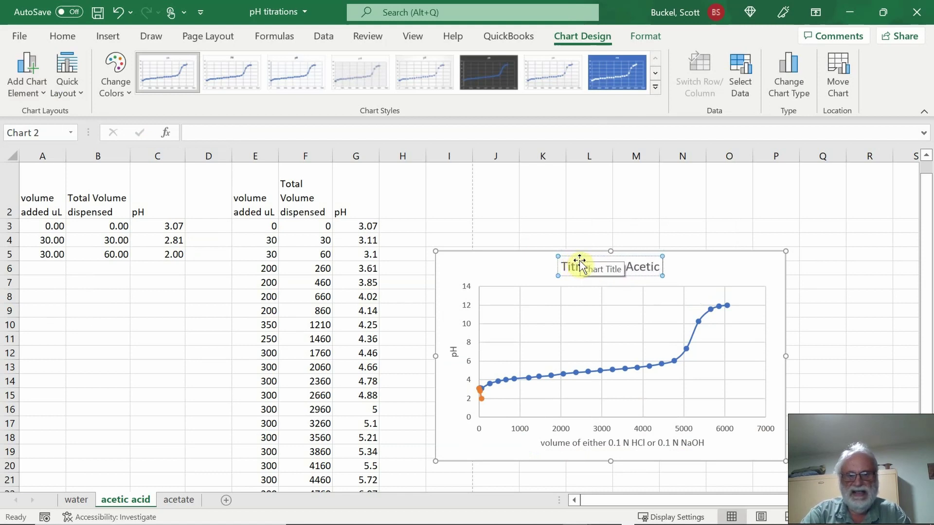
pyautogui.write(' Acid')
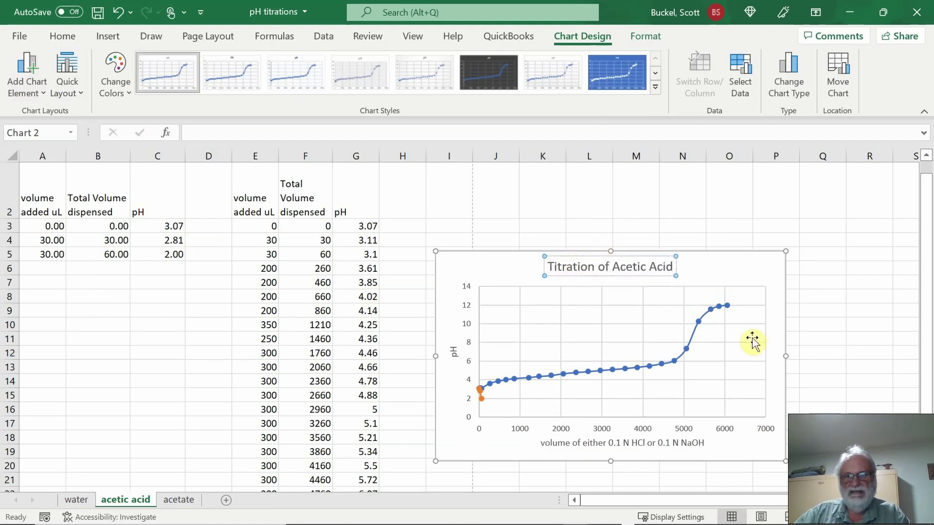
pyautogui.click(754, 273)
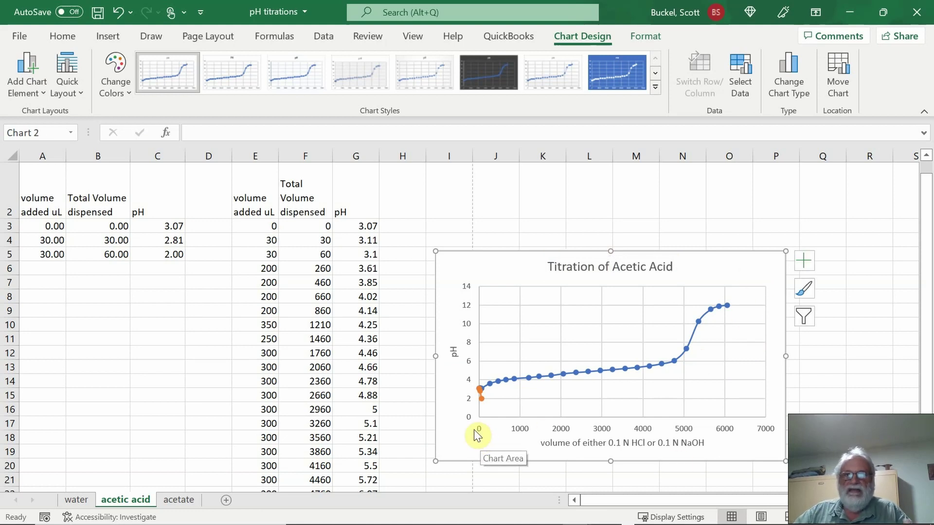
pyautogui.moveTo(698, 266); pyautogui.dragTo(691, 207)
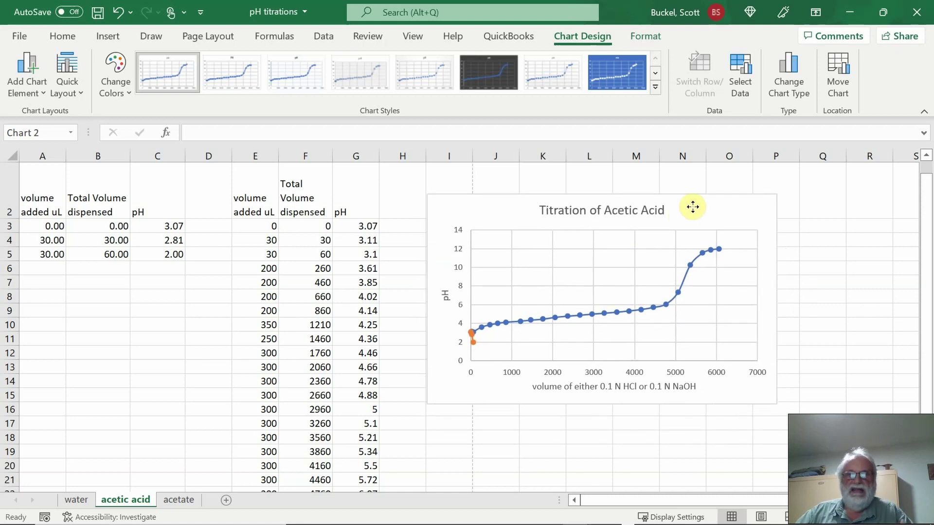
pyautogui.moveTo(693, 207); pyautogui.dragTo(693, 206)
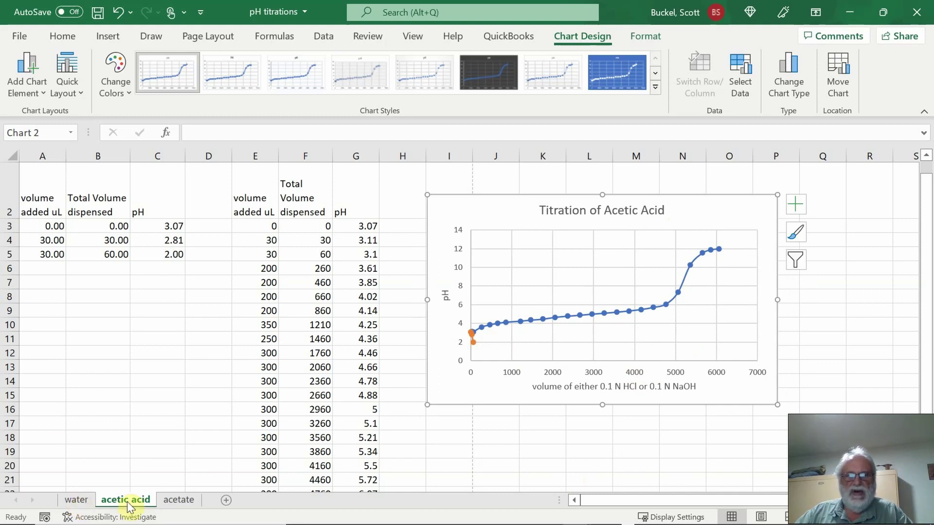
# On the water sheet, fill F3:F5 with base running totals (=E3, then =F3+E4 filled down)
pyautogui.click(77, 502)
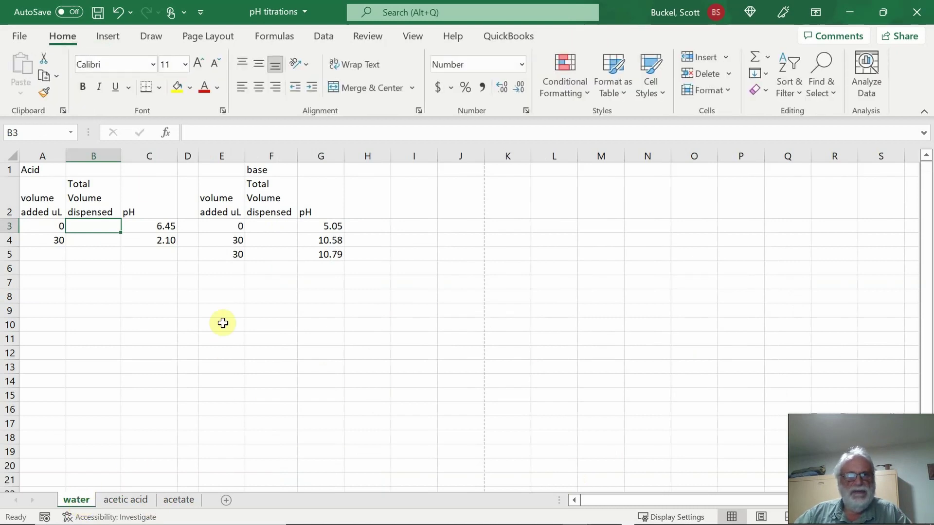
pyautogui.click(264, 223)
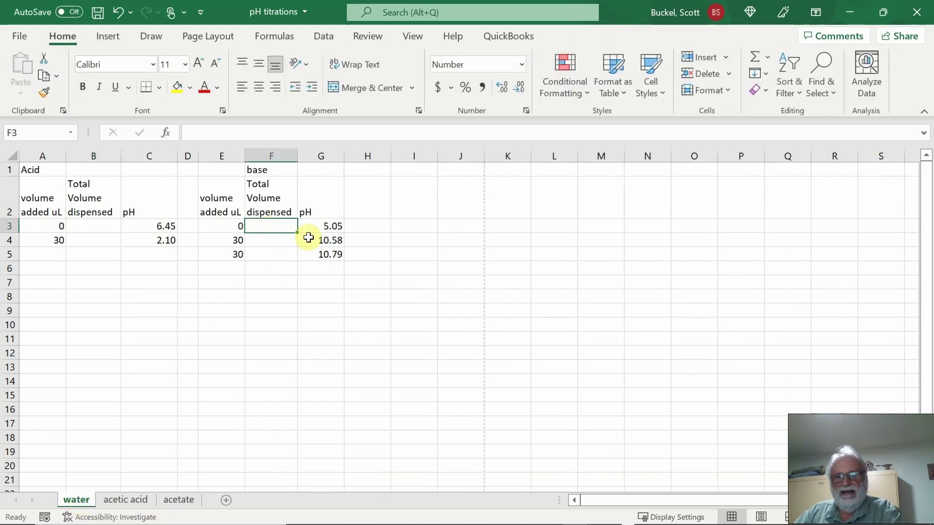
pyautogui.write('=')
pyautogui.click(230, 226)
pyautogui.press('Return')
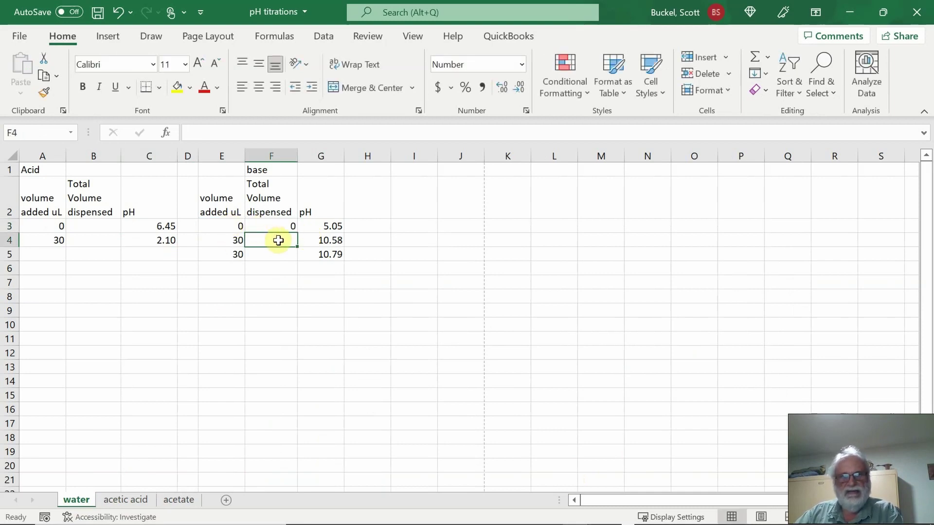
pyautogui.write('=')
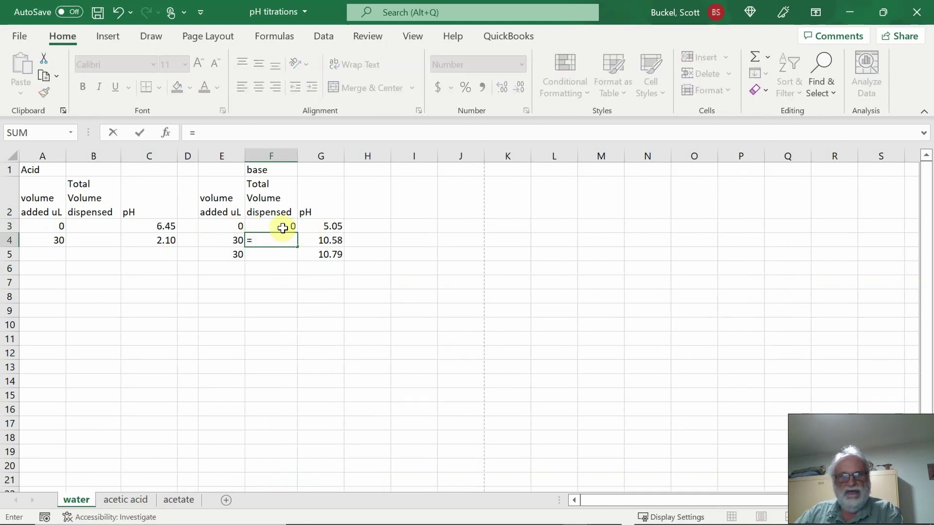
pyautogui.click(282, 226)
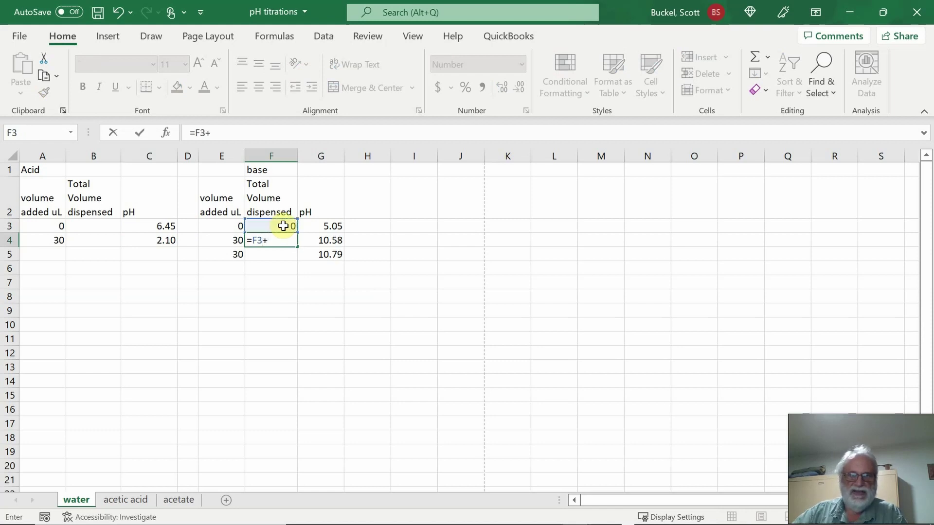
pyautogui.write('+')
pyautogui.click(235, 240)
pyautogui.press('Return')
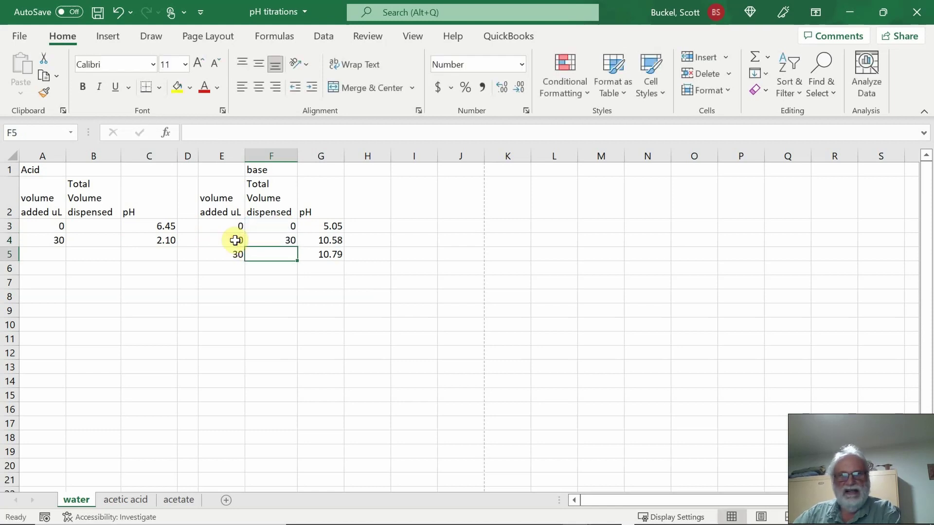
pyautogui.click(280, 243)
pyautogui.moveTo(298, 248); pyautogui.dragTo(301, 260)
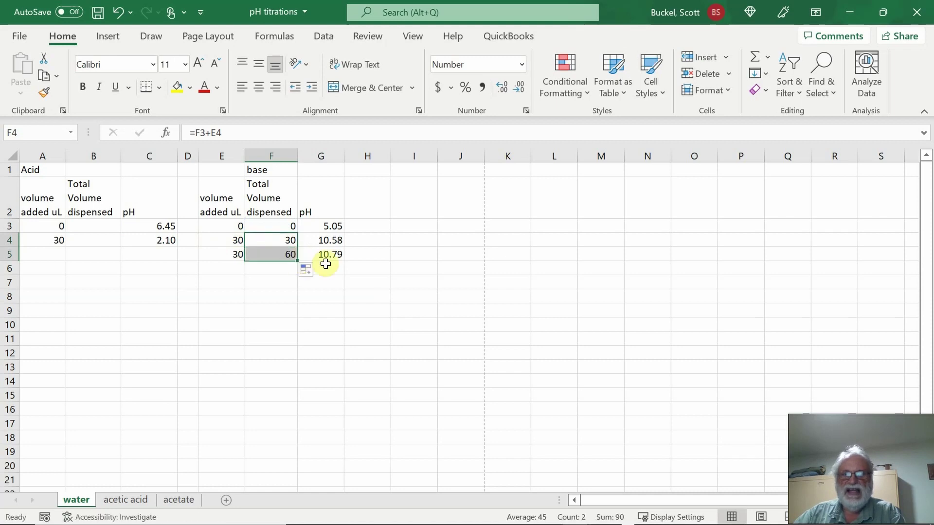
# Enter the acid total volumes 0 and 30 in B3:B4
pyautogui.click(92, 226)
pyautogui.write('0')
pyautogui.press('Return')
pyautogui.write('3')
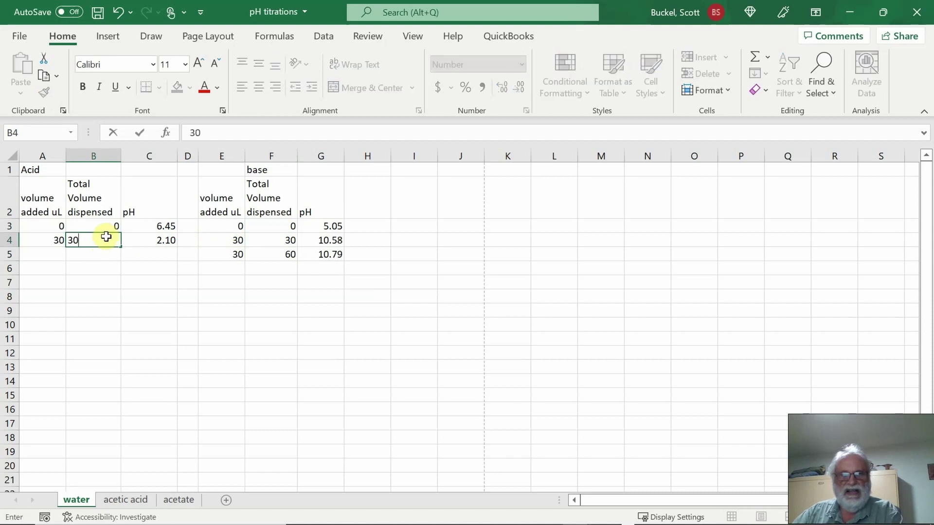
pyautogui.click(187, 310)
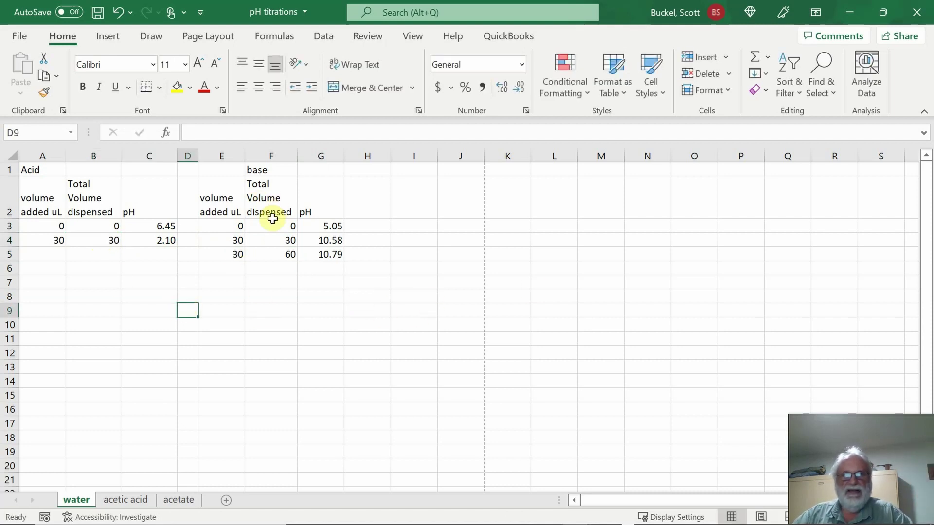
# Chart F2:G5 as a smooth-line scatter with markers and move it clear of the data
pyautogui.moveTo(263, 191); pyautogui.dragTo(325, 253)
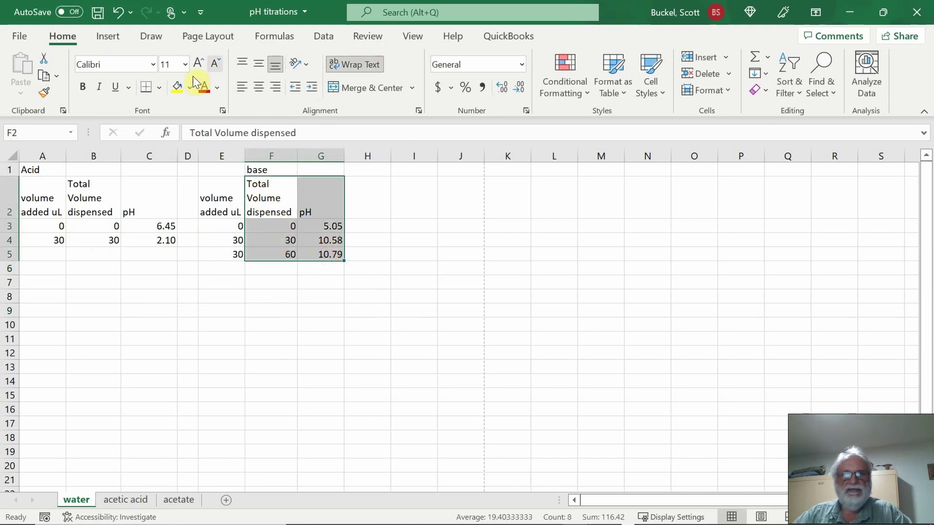
pyautogui.click(104, 37)
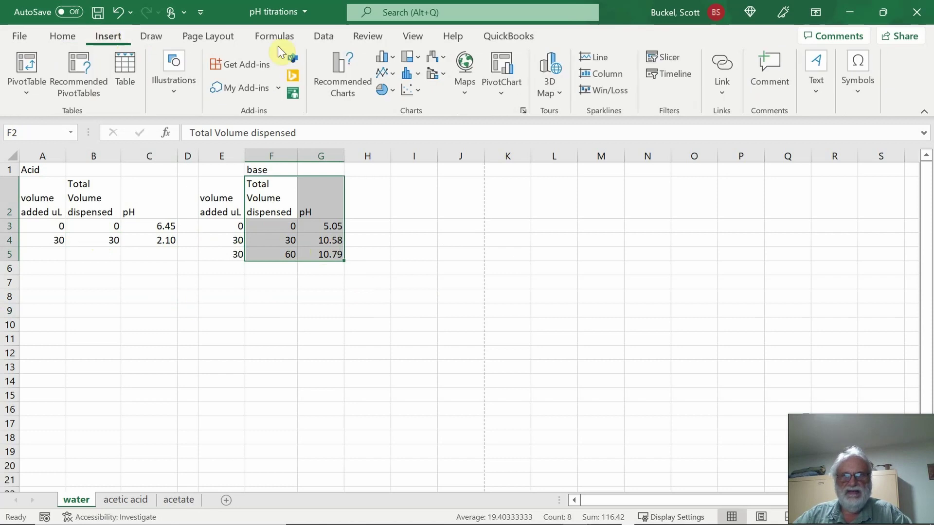
pyautogui.click(407, 89)
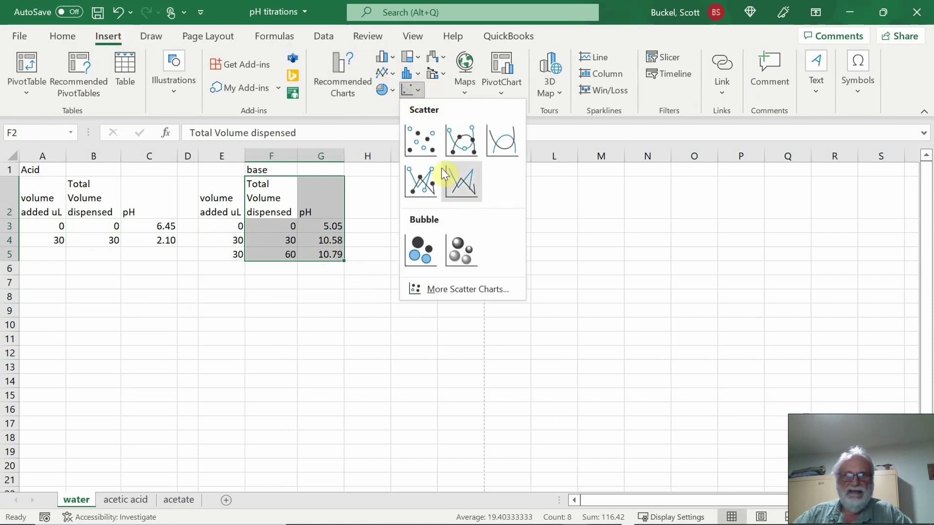
pyautogui.click(463, 142)
pyautogui.moveTo(511, 246); pyautogui.dragTo(616, 226)
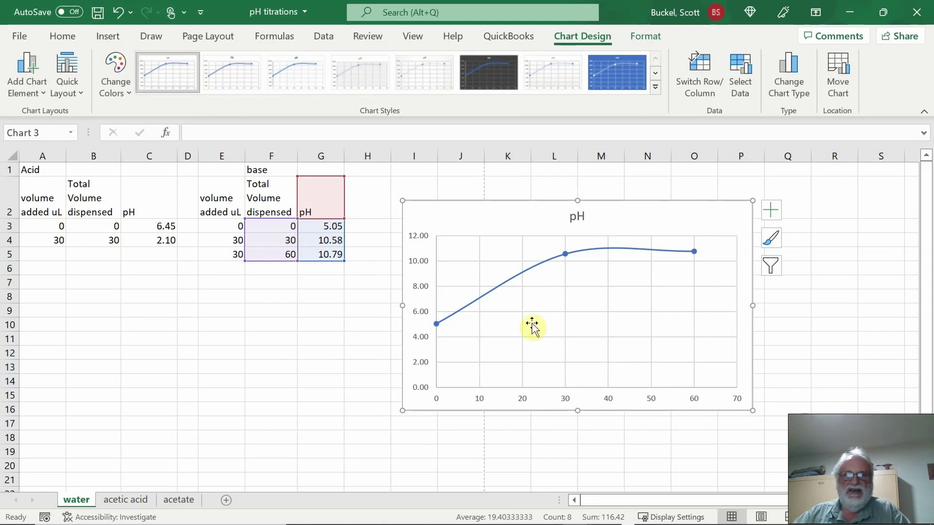
# Rename the water chart's pH series to 'base addition'
pyautogui.click(739, 69)
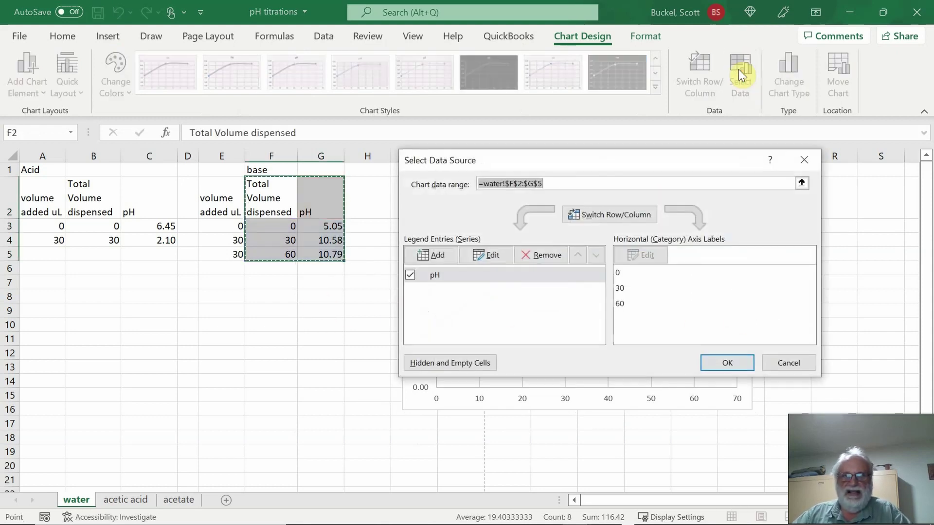
pyautogui.click(495, 256)
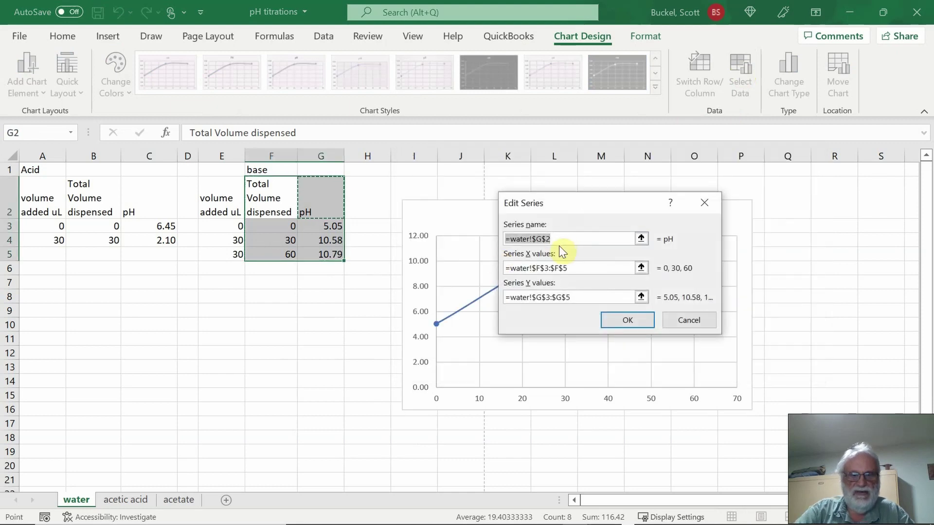
pyautogui.write('base ')
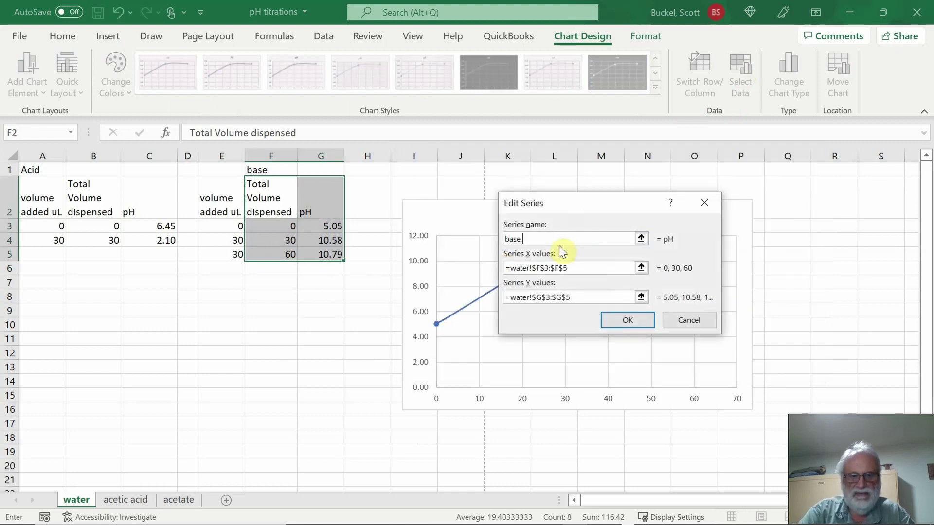
pyautogui.write('addition')
pyautogui.click(637, 319)
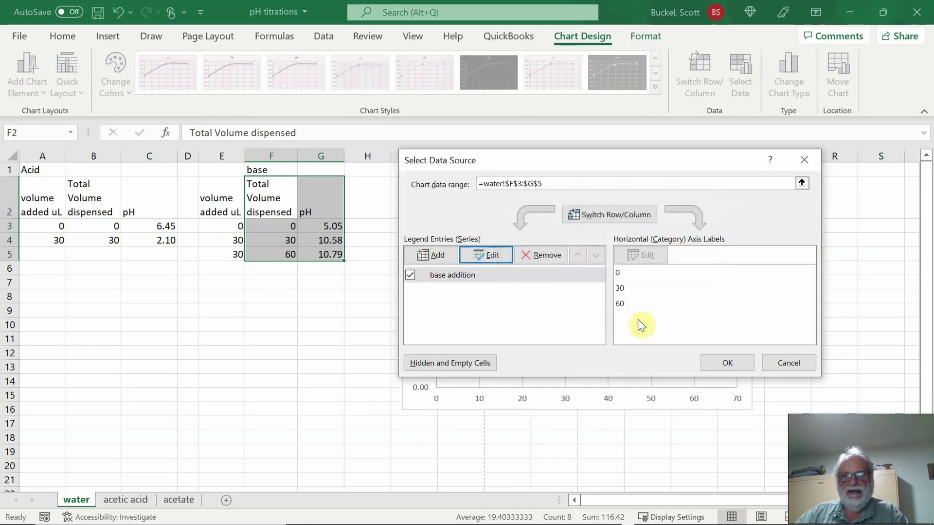
# Add an 'acid addition' series with X values B3:B4 and Y values C3:C4, and apply
pyautogui.click(431, 254)
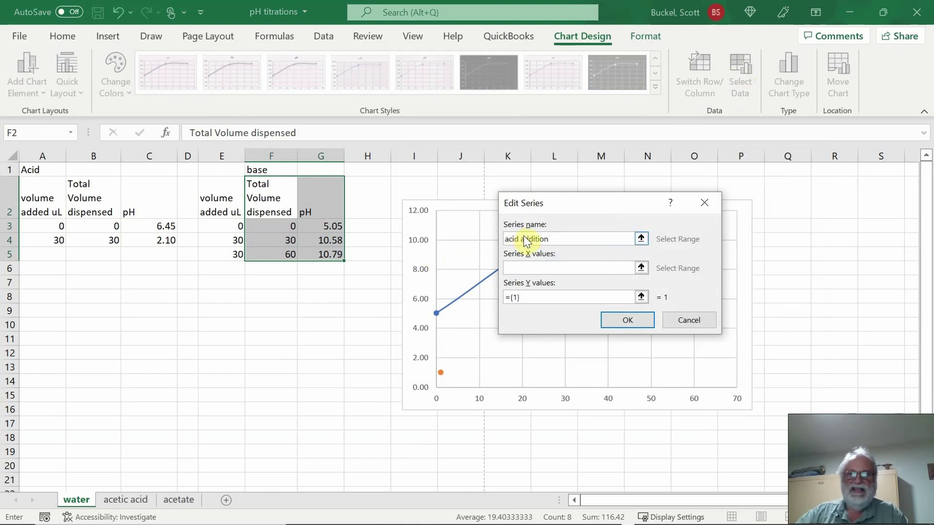
pyautogui.click(641, 267)
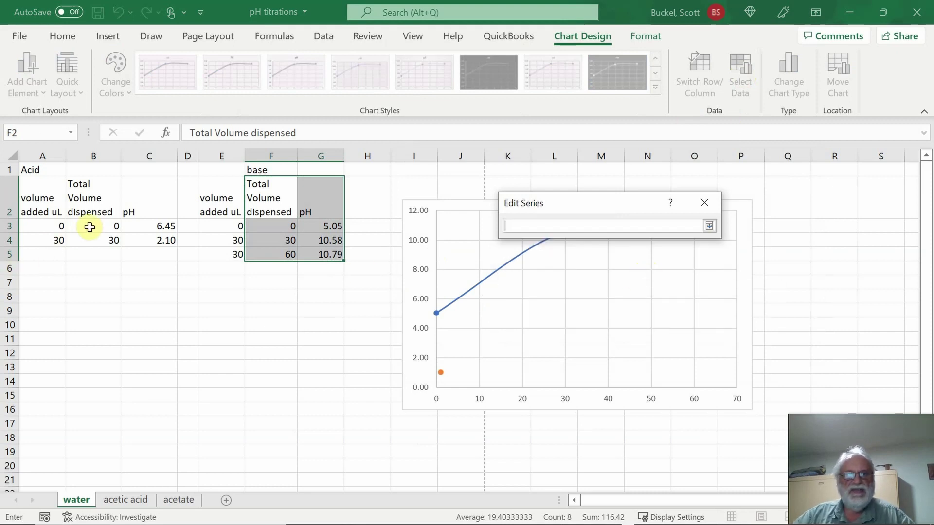
pyautogui.moveTo(90, 226); pyautogui.dragTo(93, 240)
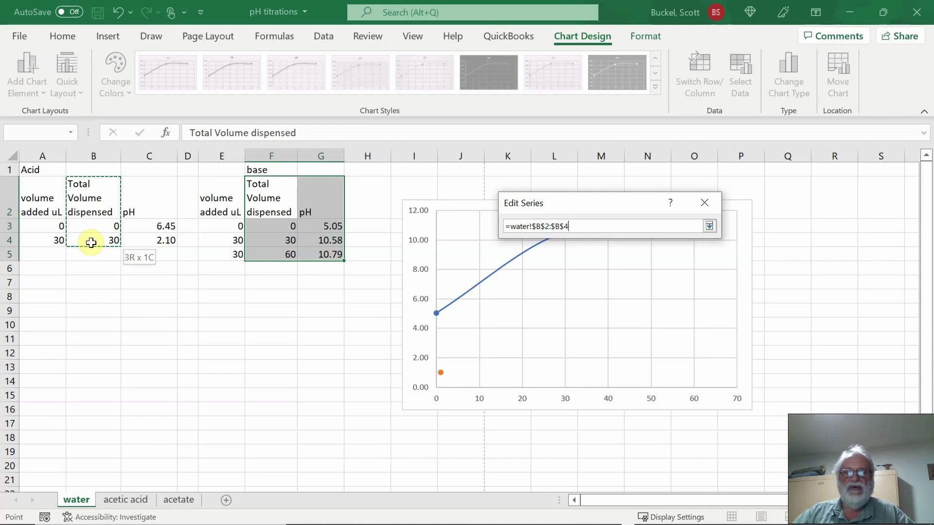
pyautogui.click(92, 227)
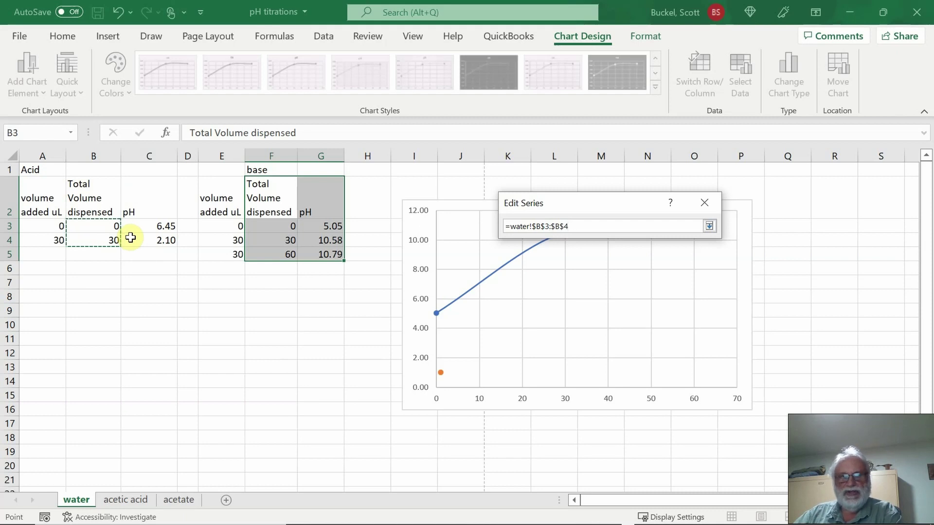
pyautogui.moveTo(130, 237); pyautogui.dragTo(153, 236)
pyautogui.click(641, 296)
pyautogui.click(641, 297)
pyautogui.click(634, 321)
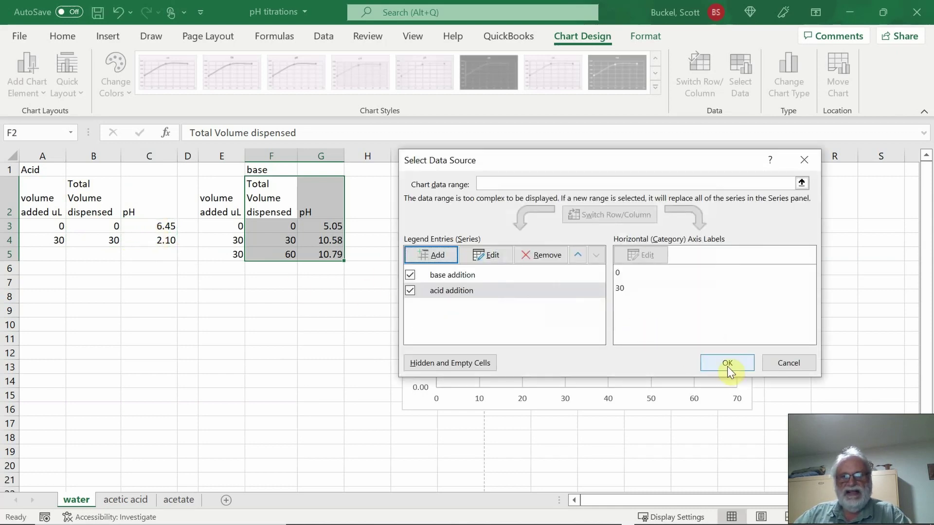
pyautogui.click(727, 366)
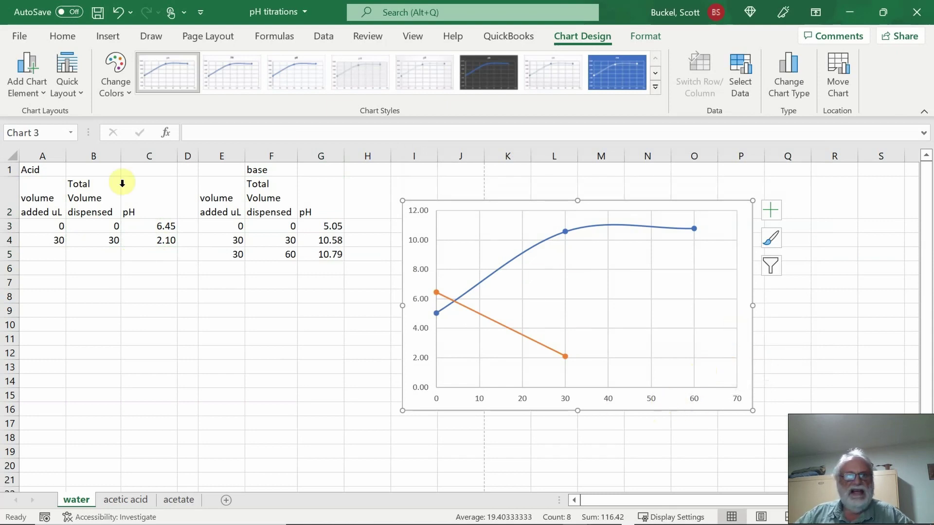
# Title the horizontal axis 'Volume of either 0.1N HCL or 0.1N NaOH'
pyautogui.click(27, 73)
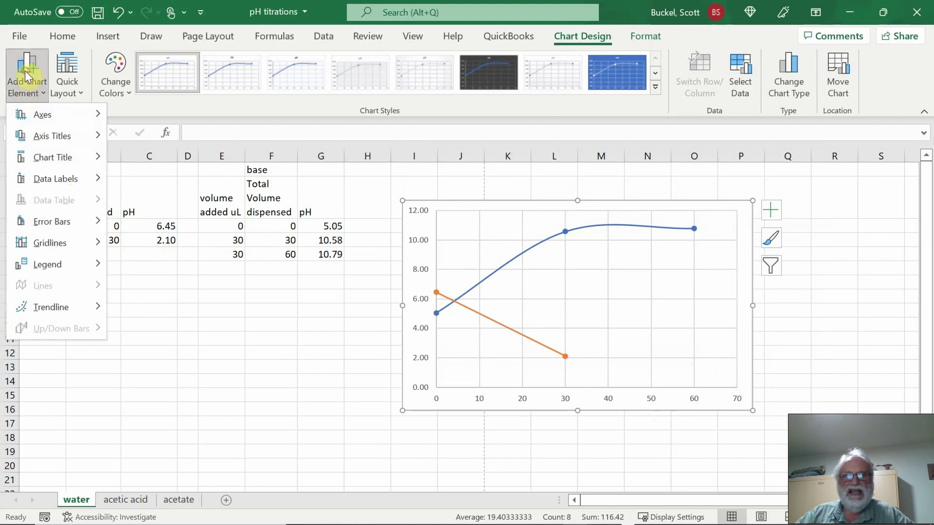
pyautogui.moveTo(68, 158)
pyautogui.moveTo(82, 136)
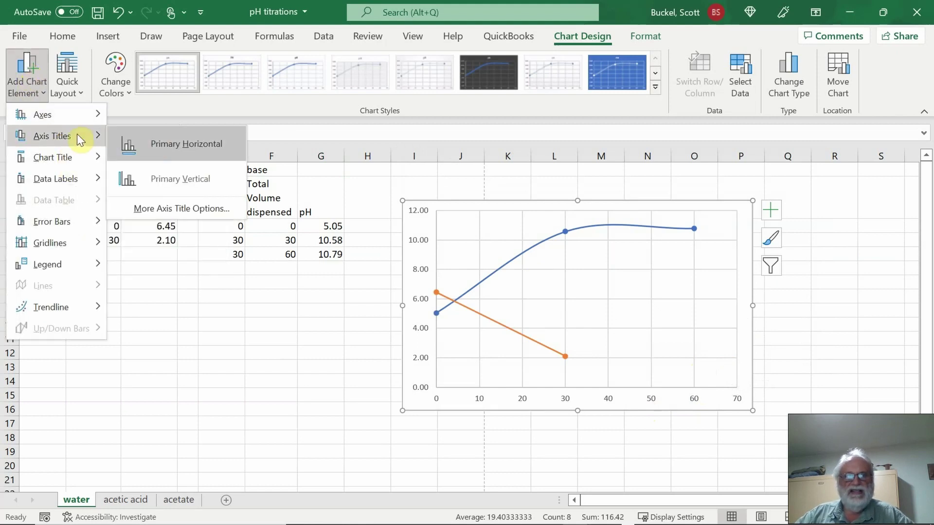
pyautogui.click(160, 145)
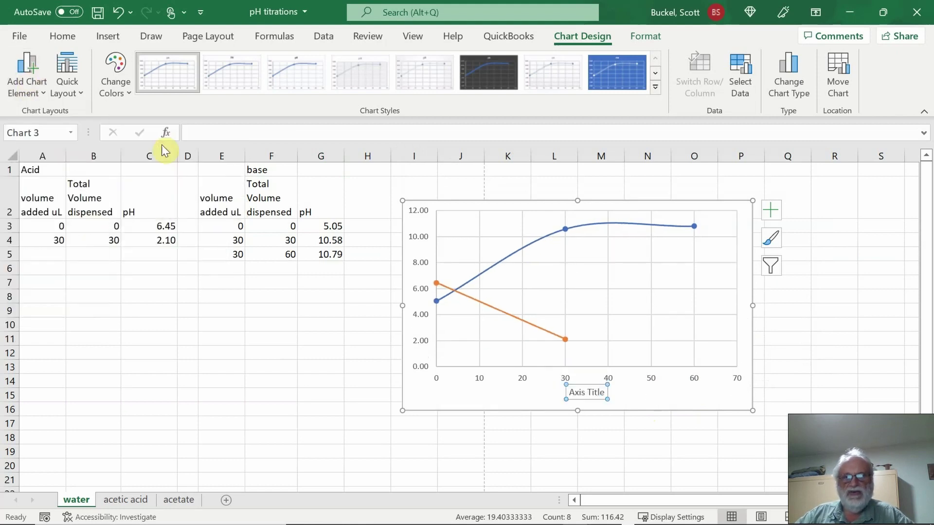
pyautogui.tripleClick(586, 393)
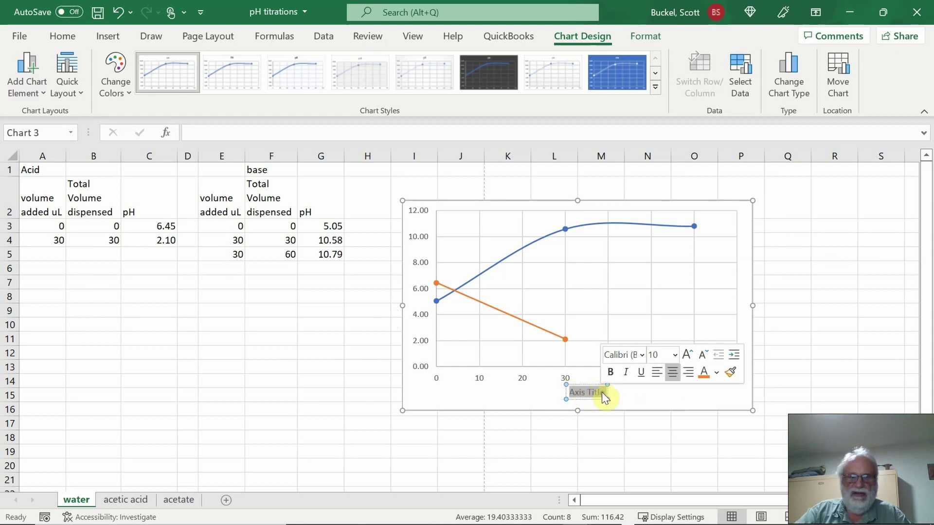
pyautogui.write('Volume')
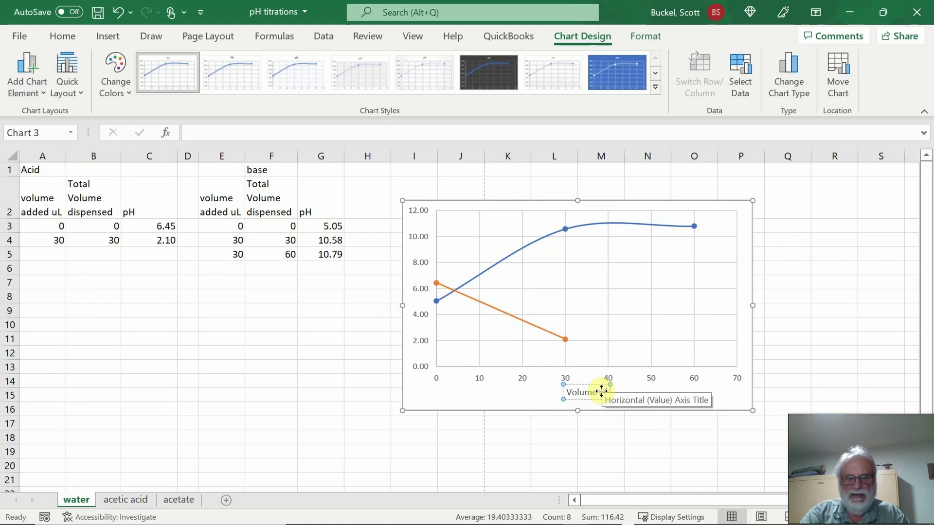
pyautogui.write(' of water (')
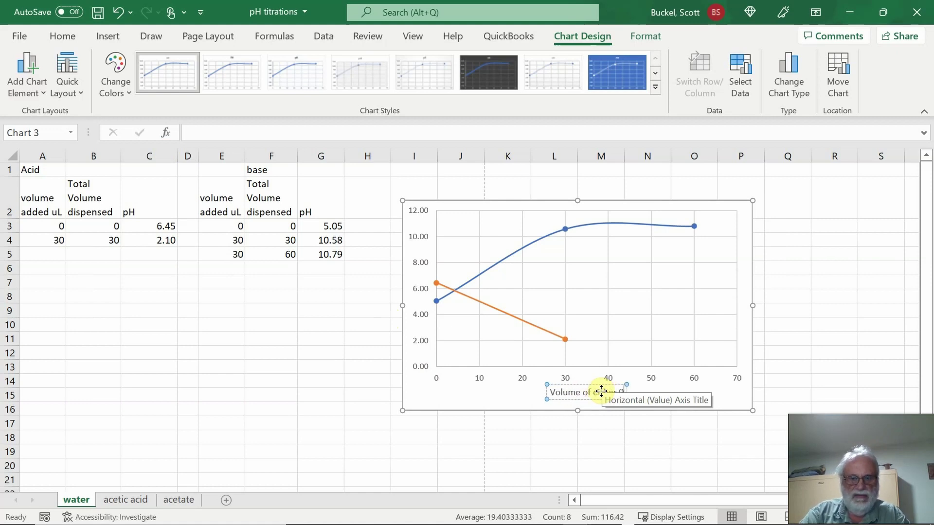
pyautogui.write('.1N')
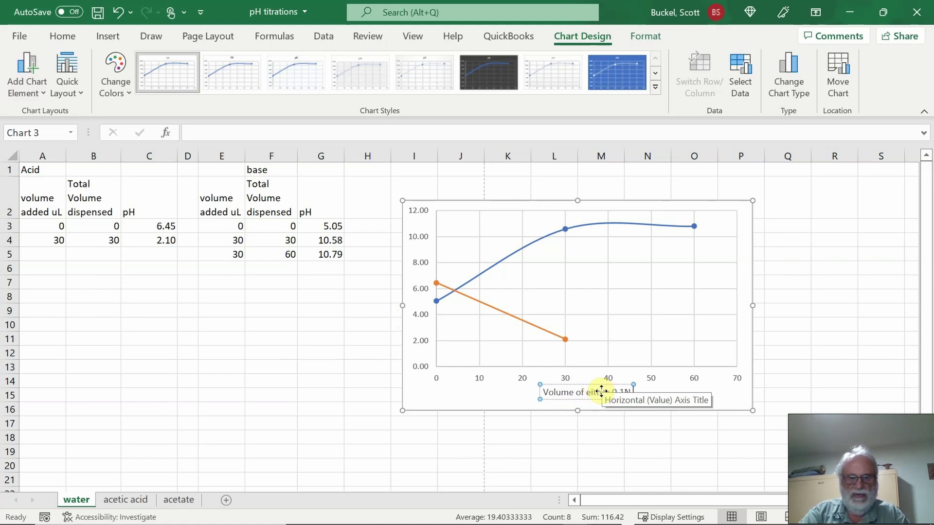
pyautogui.write(' HCl')
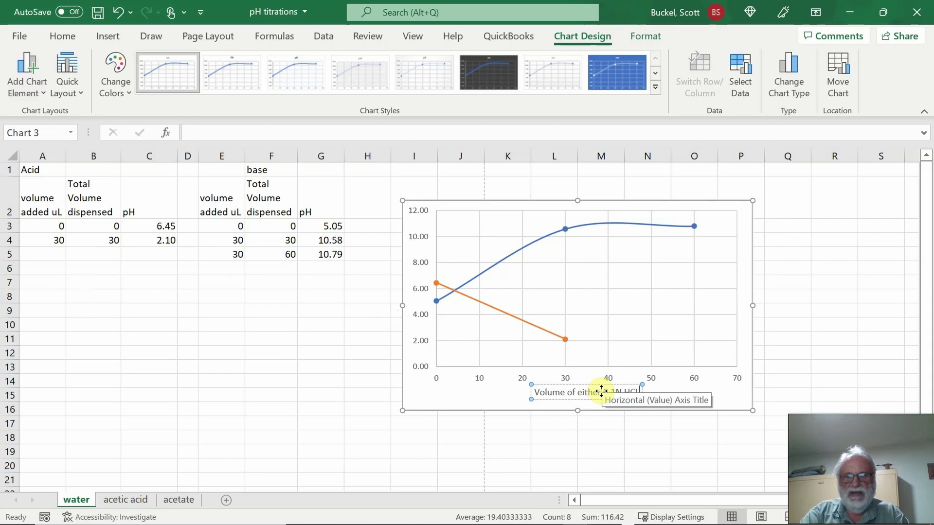
pyautogui.write(' or 0.1N')
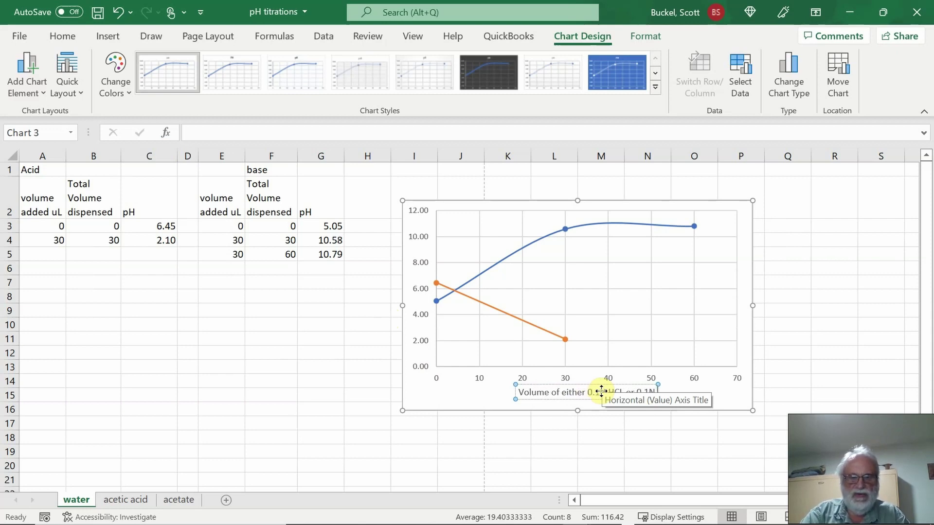
pyautogui.write('NaO')
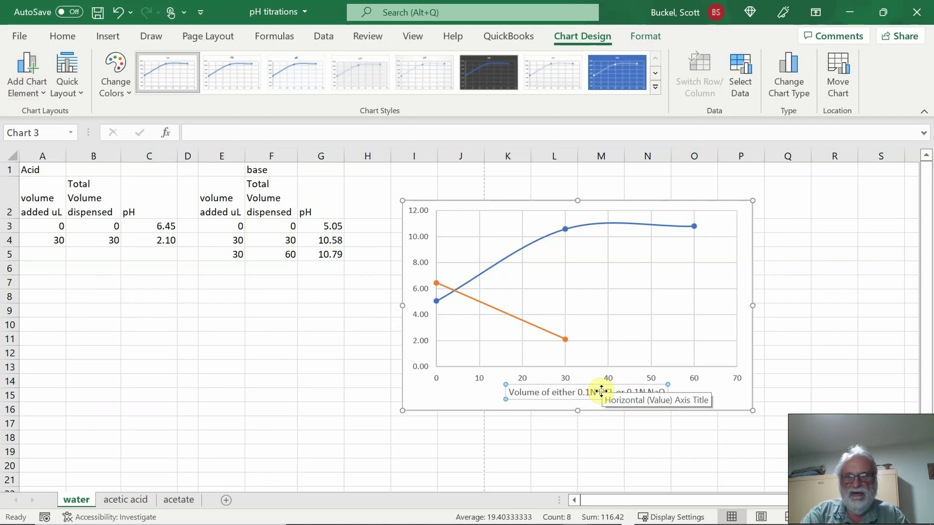
pyautogui.write('H')
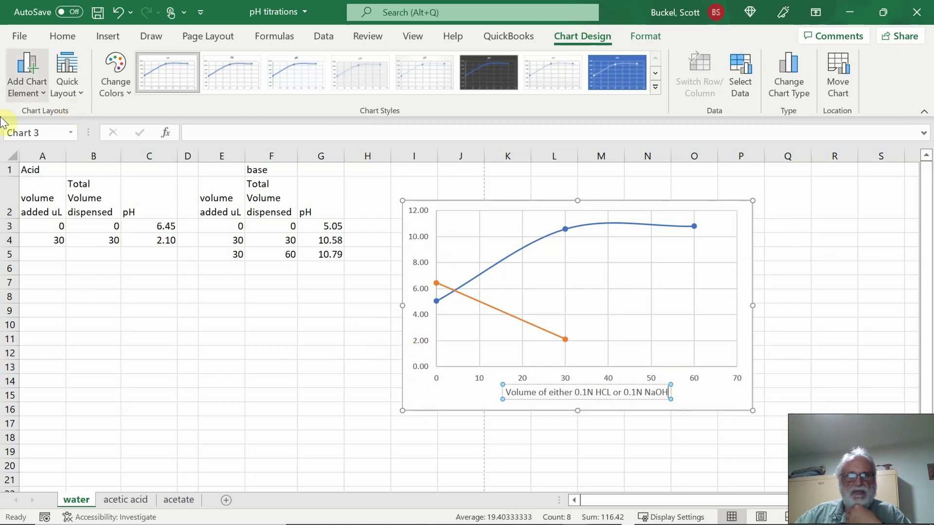
# Add a vertical axis title 'pH' to the water chart
pyautogui.click(20, 74)
pyautogui.moveTo(60, 136)
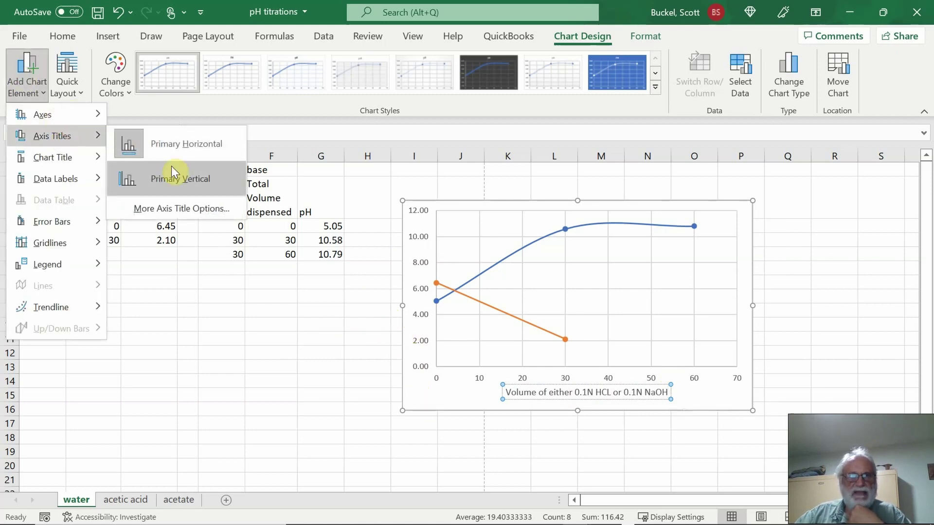
pyautogui.click(180, 186)
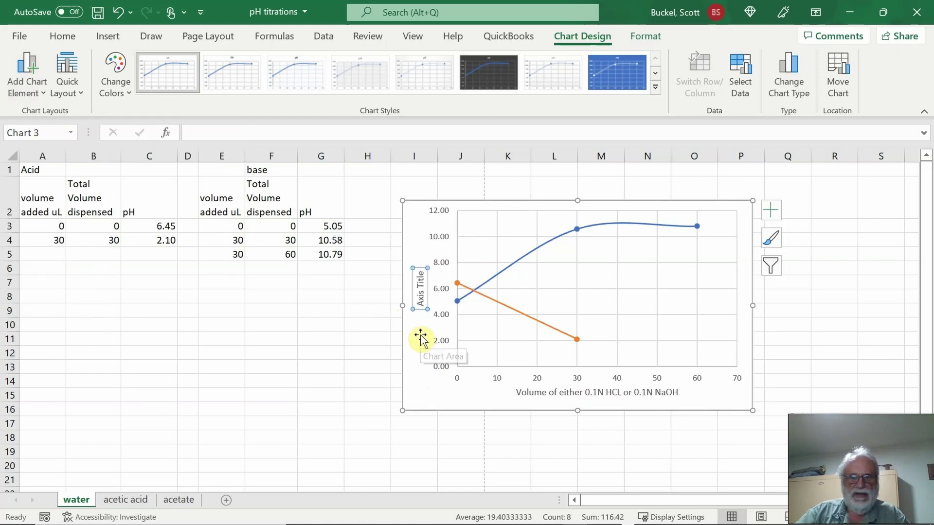
pyautogui.write('pH')
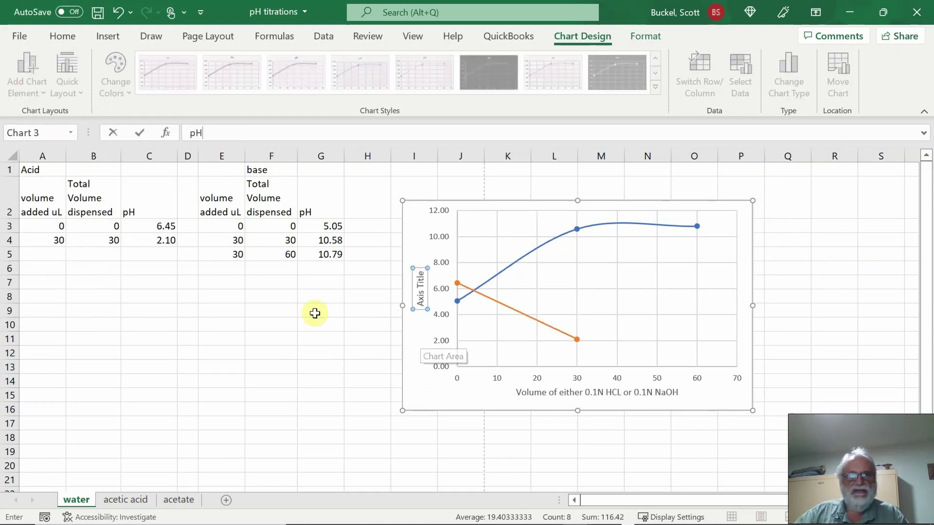
pyautogui.click(140, 132)
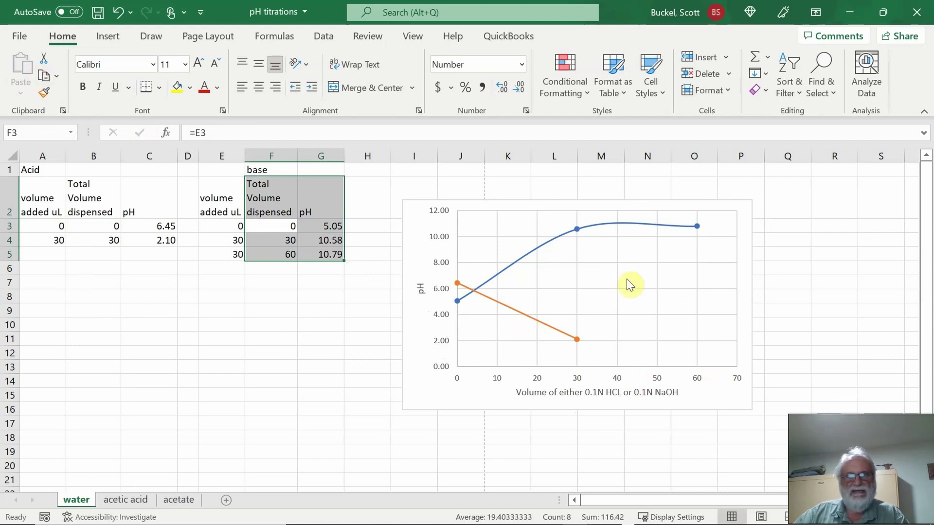
pyautogui.click(743, 273)
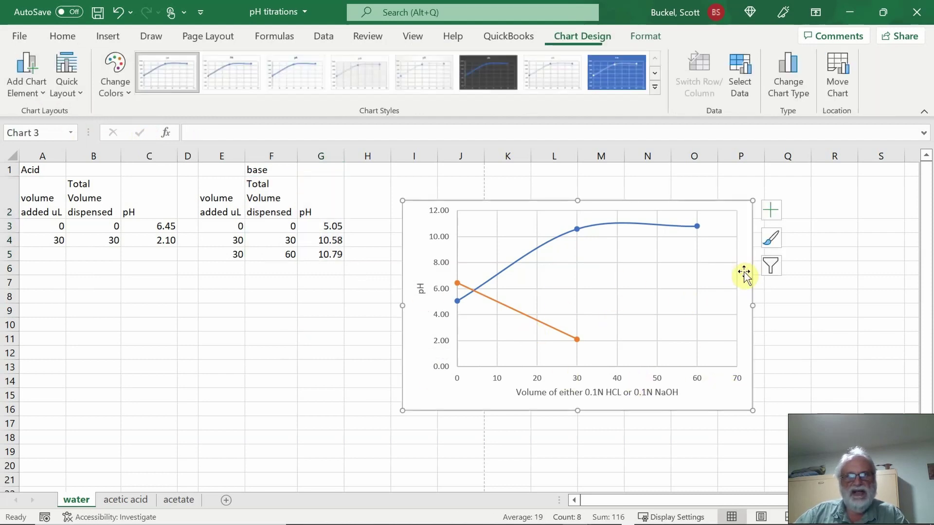
# Add a chart title above the water chart reading 'Titration of Water'
pyautogui.click(44, 82)
pyautogui.moveTo(62, 163)
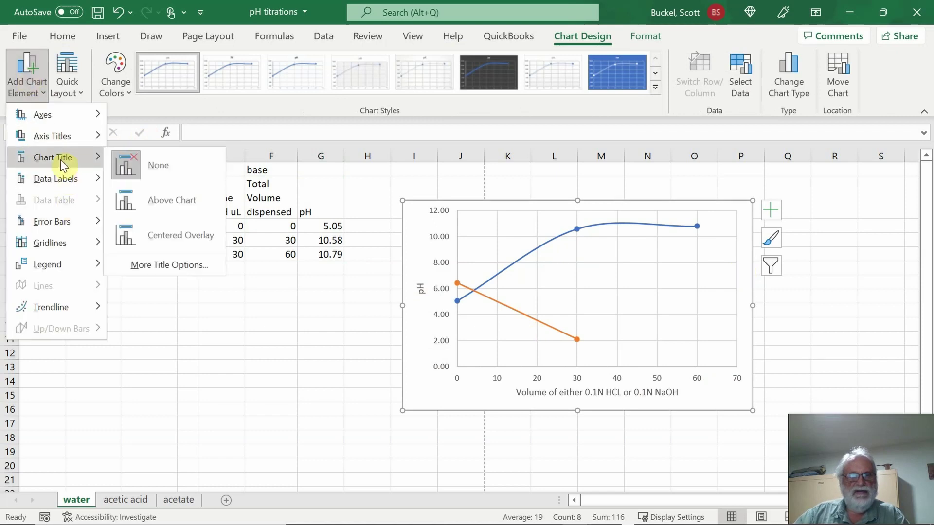
pyautogui.click(177, 206)
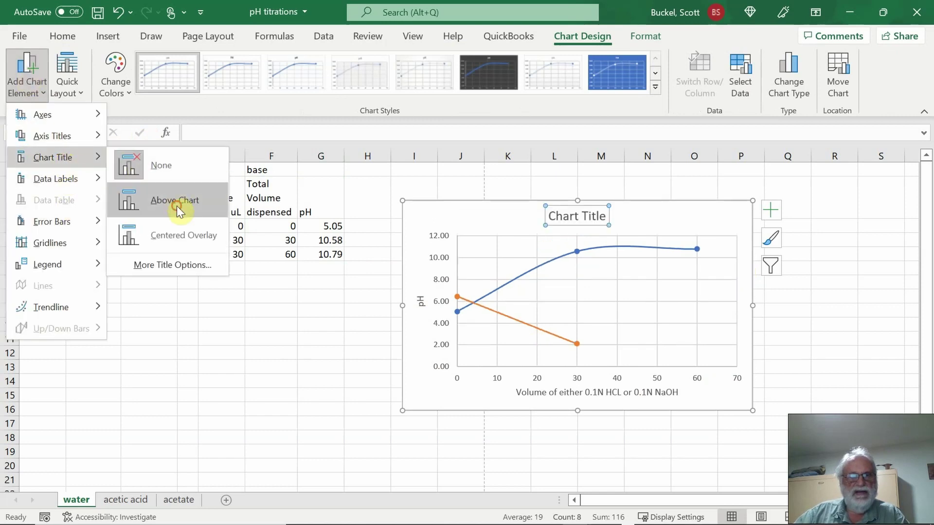
pyautogui.tripleClick(578, 215)
pyautogui.write('Titra')
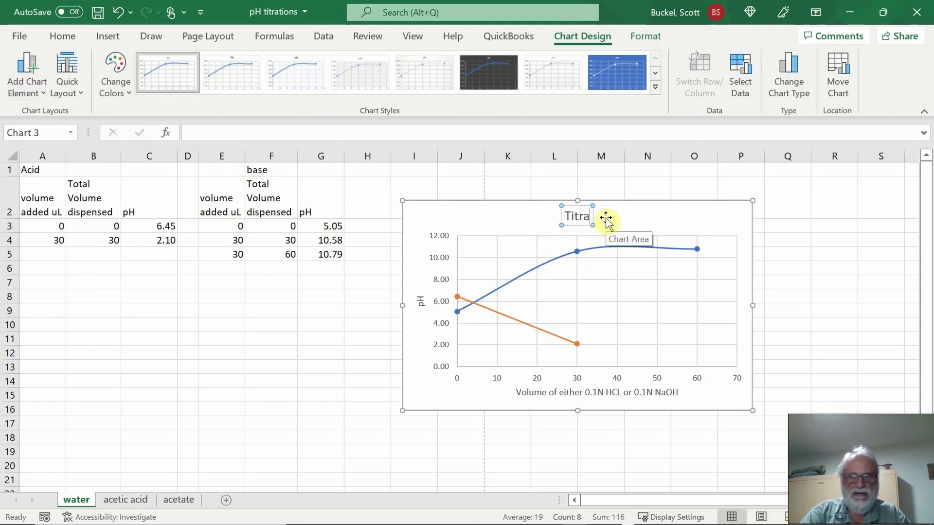
pyautogui.write('tion of wa')
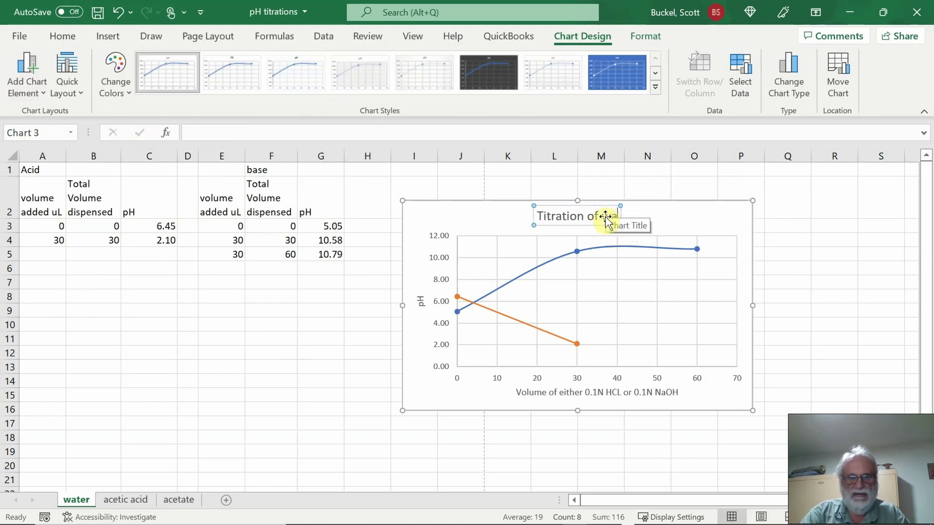
pyautogui.write('ter')
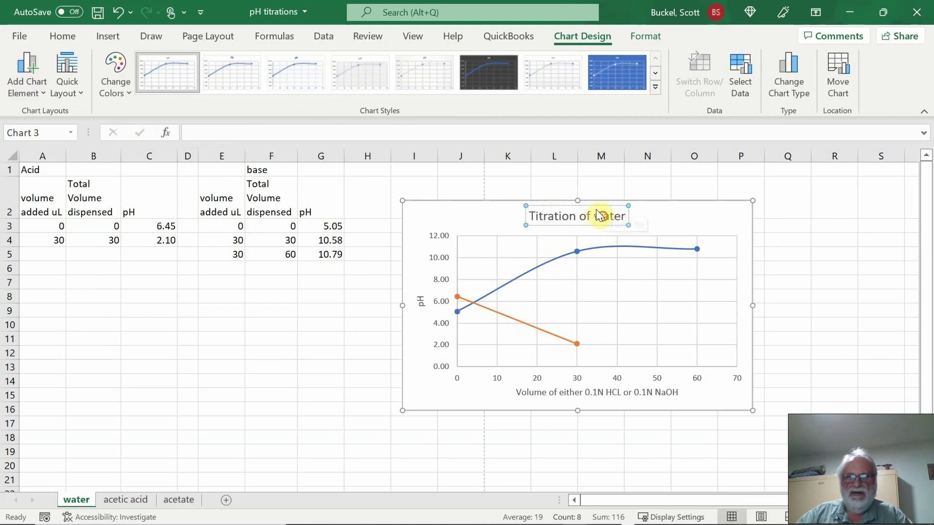
pyautogui.click(600, 215)
pyautogui.press('BackSpace')
pyautogui.write('W')
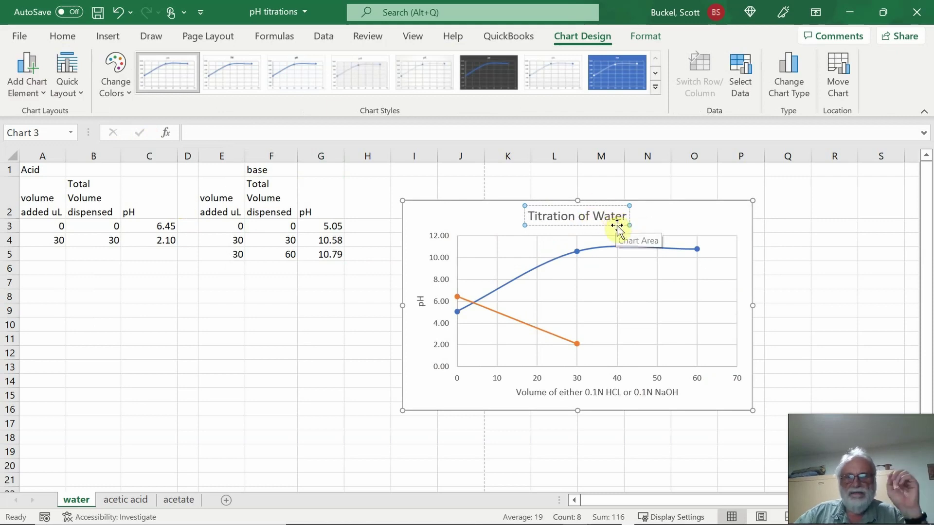
pyautogui.click(704, 384)
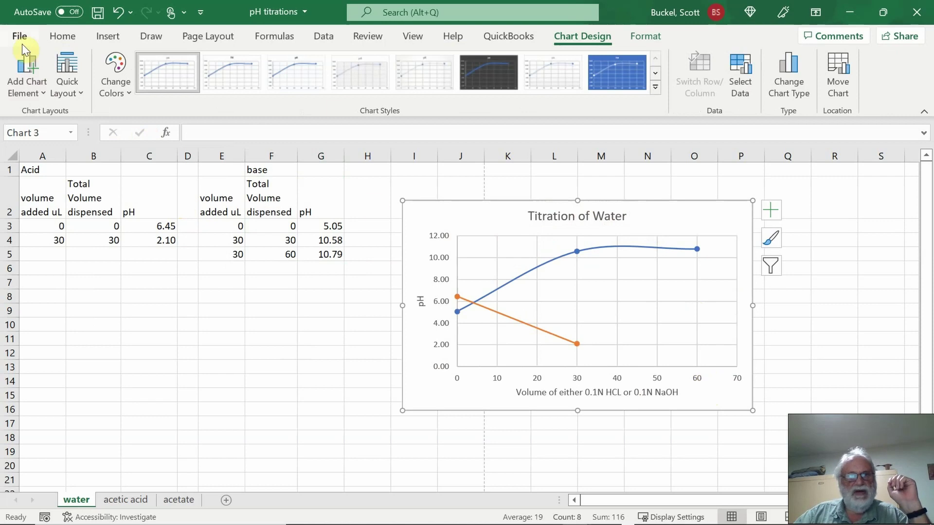
# Place the water chart's legend on the right side
pyautogui.click(22, 71)
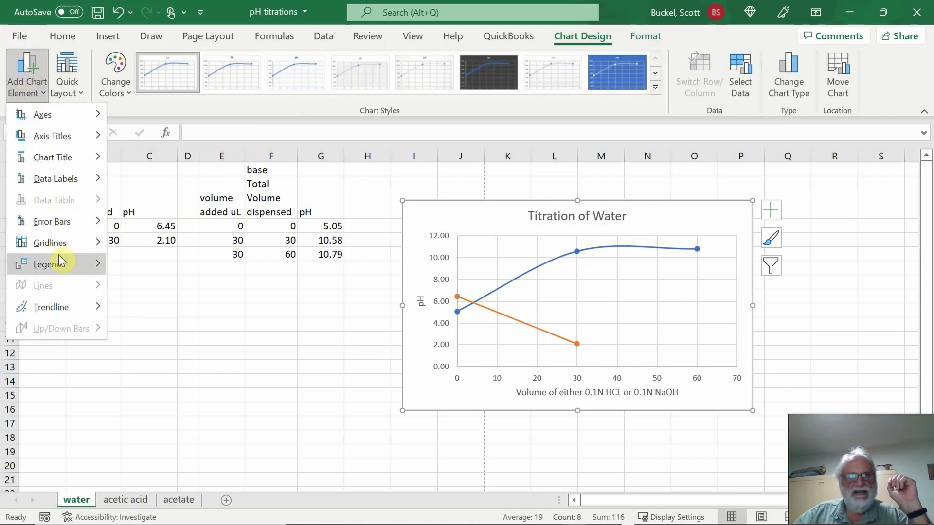
pyautogui.moveTo(63, 263)
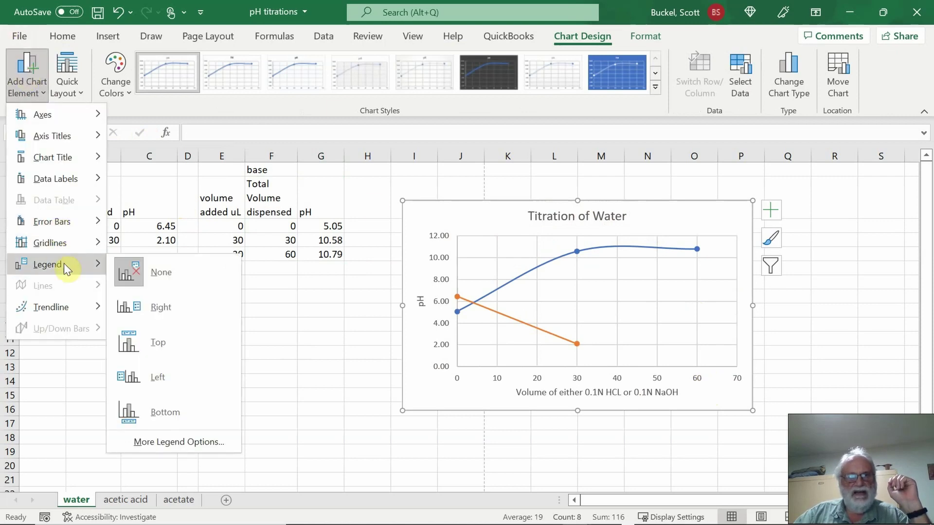
pyautogui.click(168, 305)
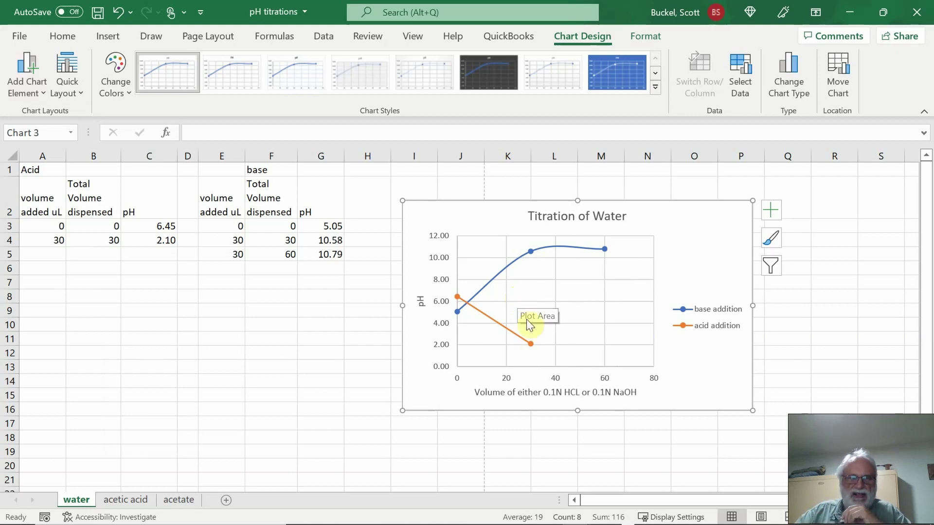
# On the acetic acid sheet, add a right-side legend to the chart and enlarge it
pyautogui.click(125, 501)
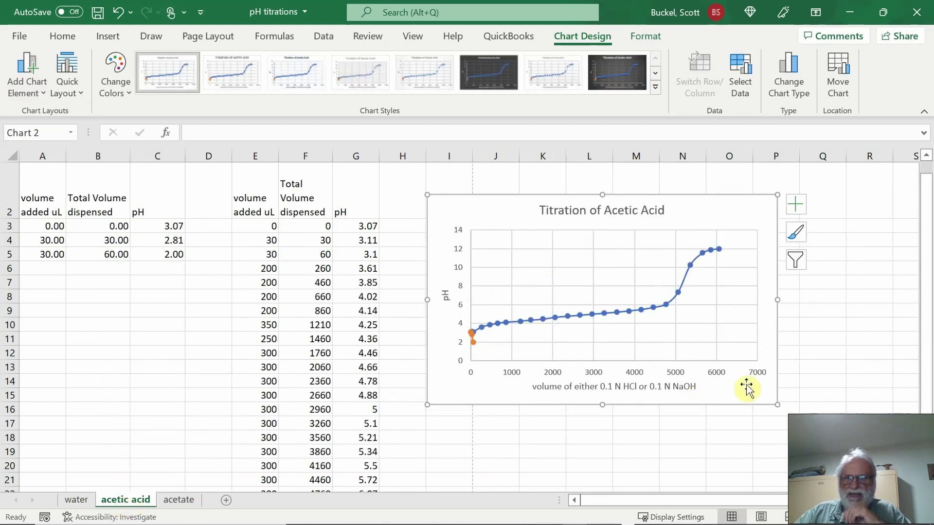
pyautogui.click(25, 66)
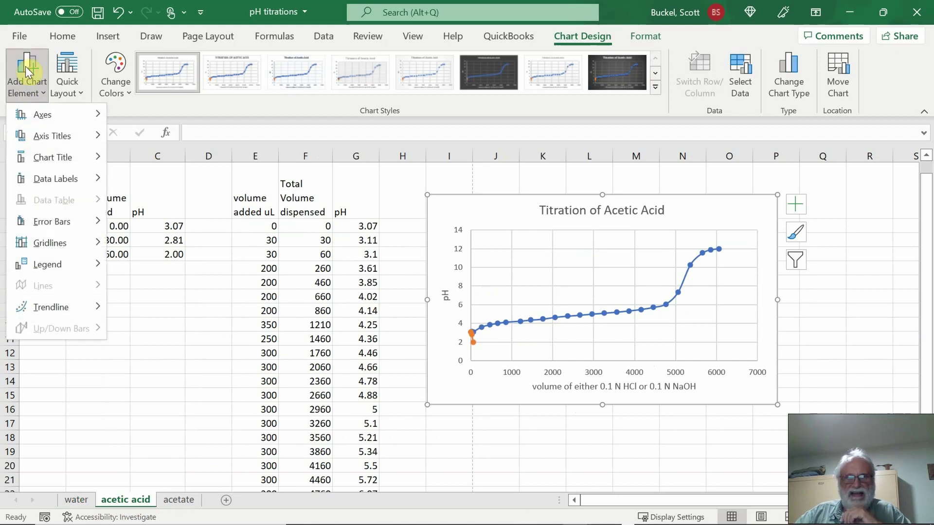
pyautogui.moveTo(52, 265)
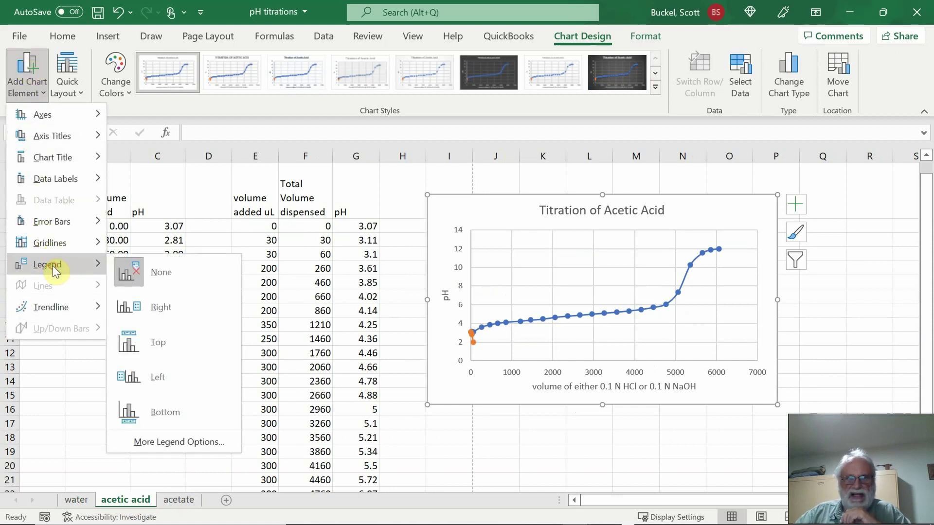
pyautogui.click(184, 312)
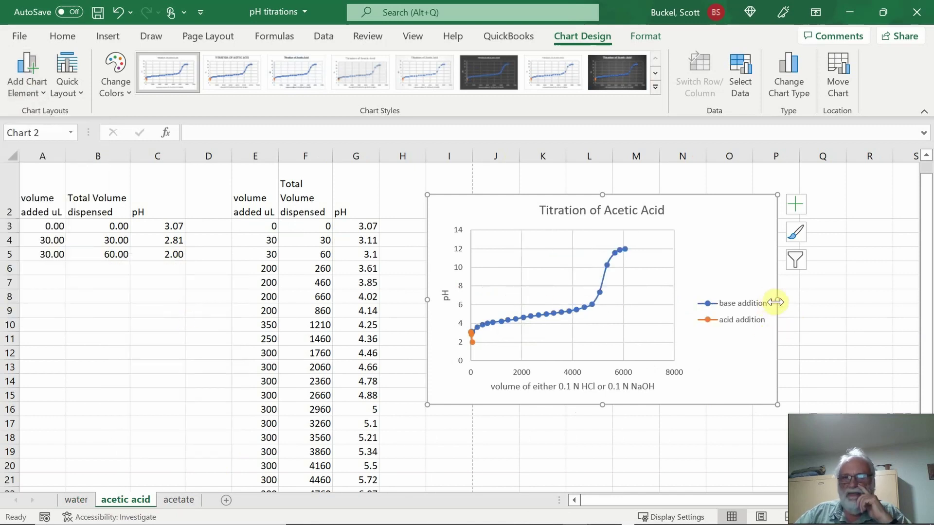
pyautogui.moveTo(775, 302); pyautogui.dragTo(830, 302)
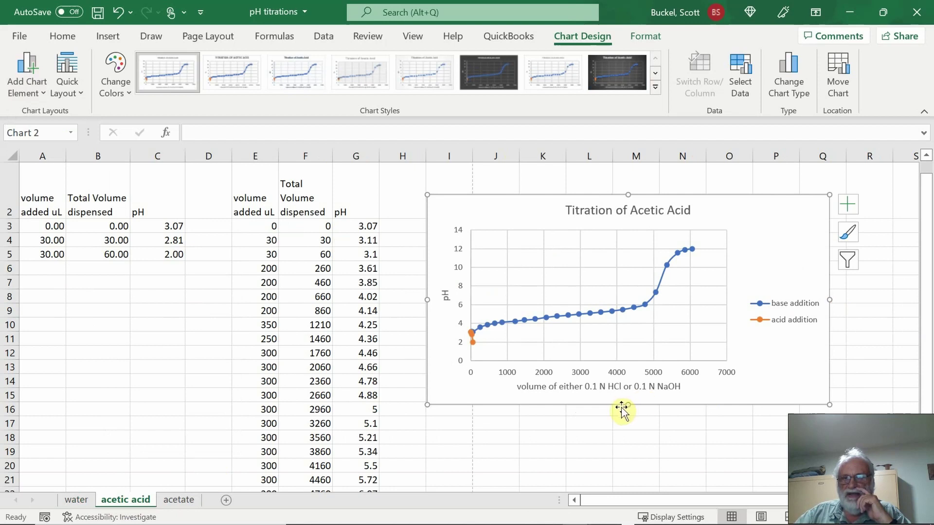
pyautogui.moveTo(621, 407); pyautogui.dragTo(627, 443)
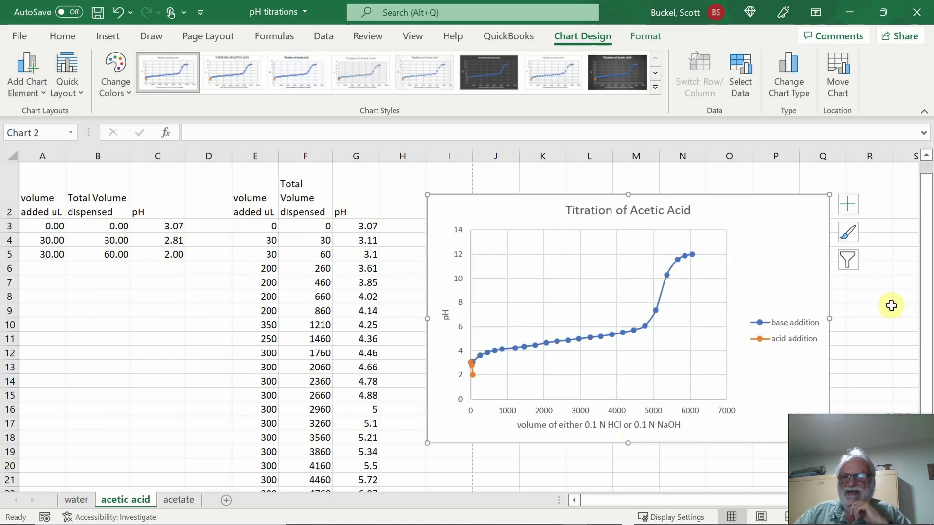